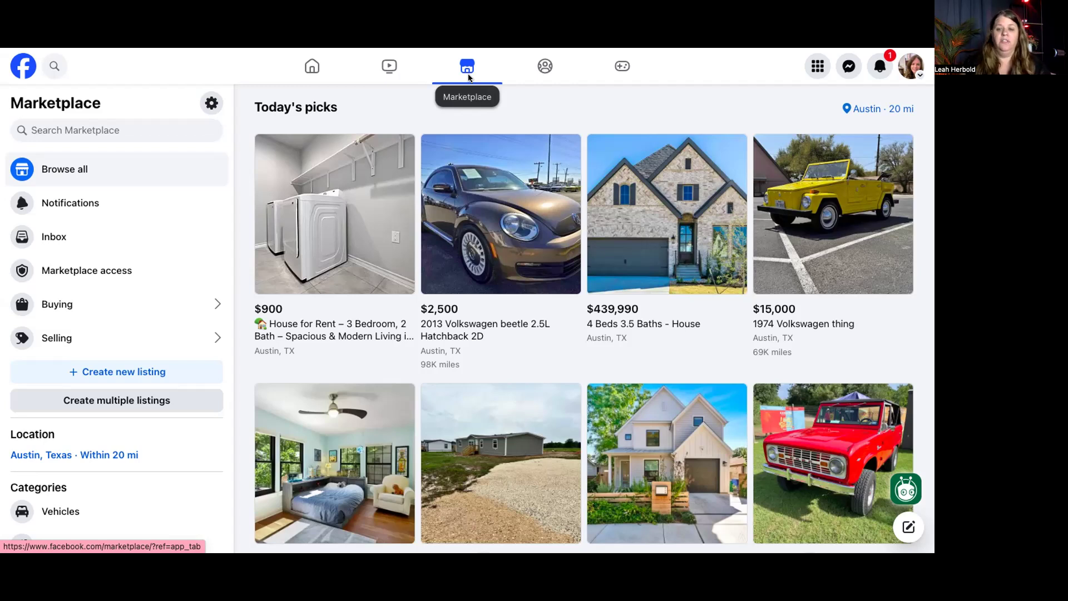
Step: Open the 'Austin, Texas · Within 20 mi' location settings from the Marketplace sidebar
{"action": "scroll", "coordinate": [605, 438], "scroll_direction": "down", "scroll_amount": 3}
{"action": "scroll", "coordinate": [605, 439], "scroll_direction": "up", "scroll_amount": 3}
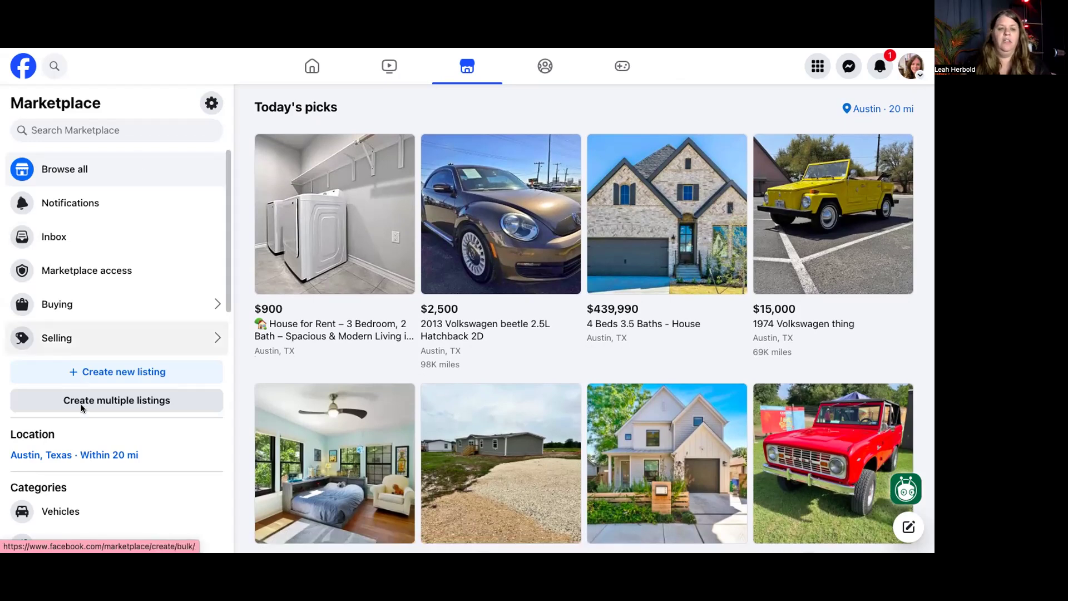
{"action": "scroll", "coordinate": [81, 404], "scroll_direction": "down", "scroll_amount": 2}
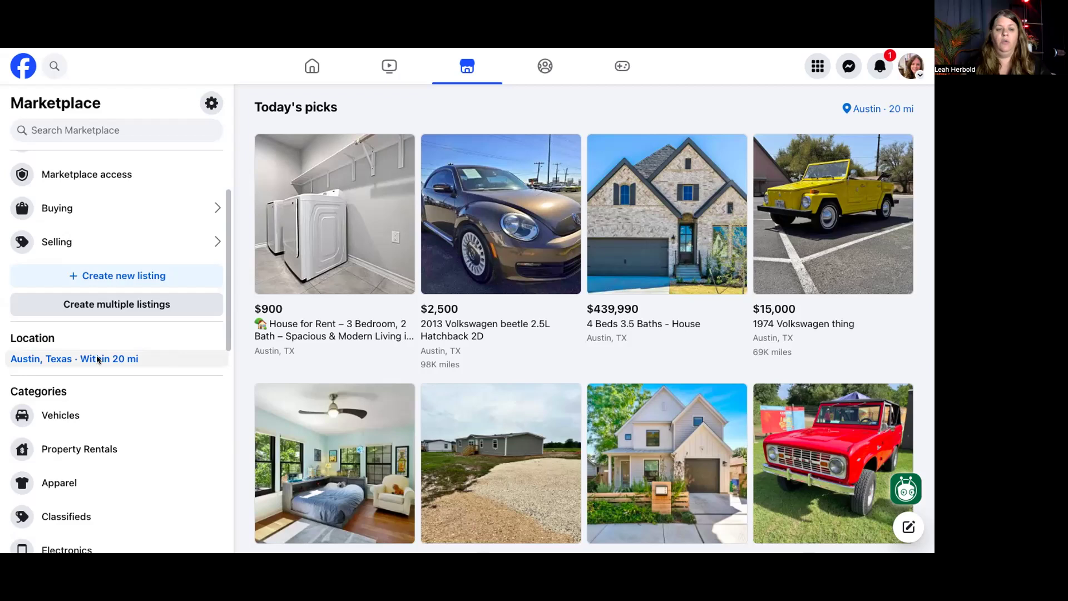
{"action": "left_click", "coordinate": [143, 360]}
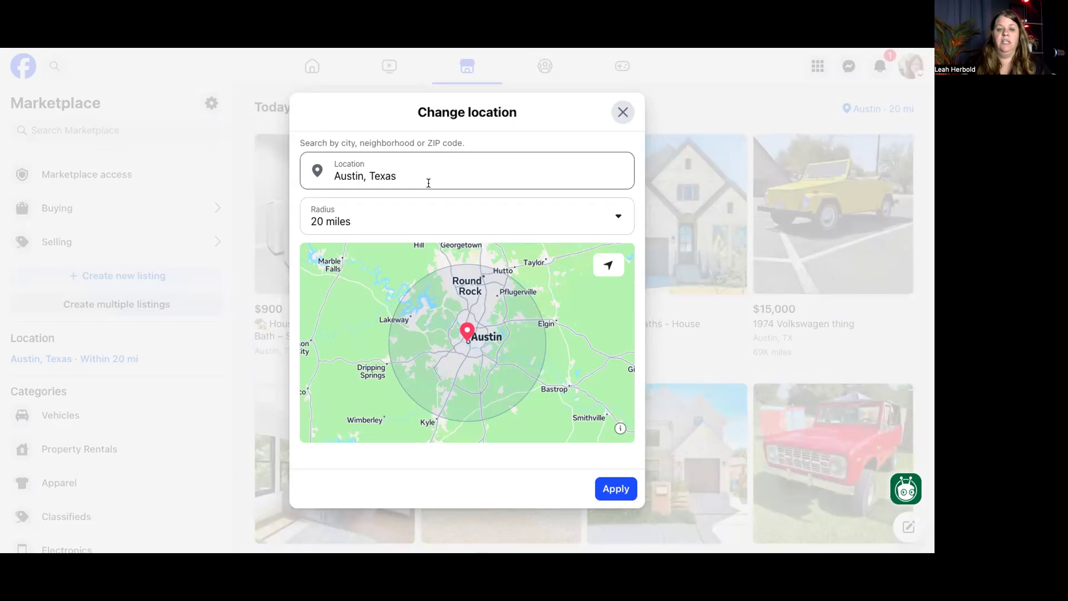
Step: Keep the search radius at 20 miles around Austin, Texas and apply it
{"action": "left_click", "coordinate": [427, 215]}
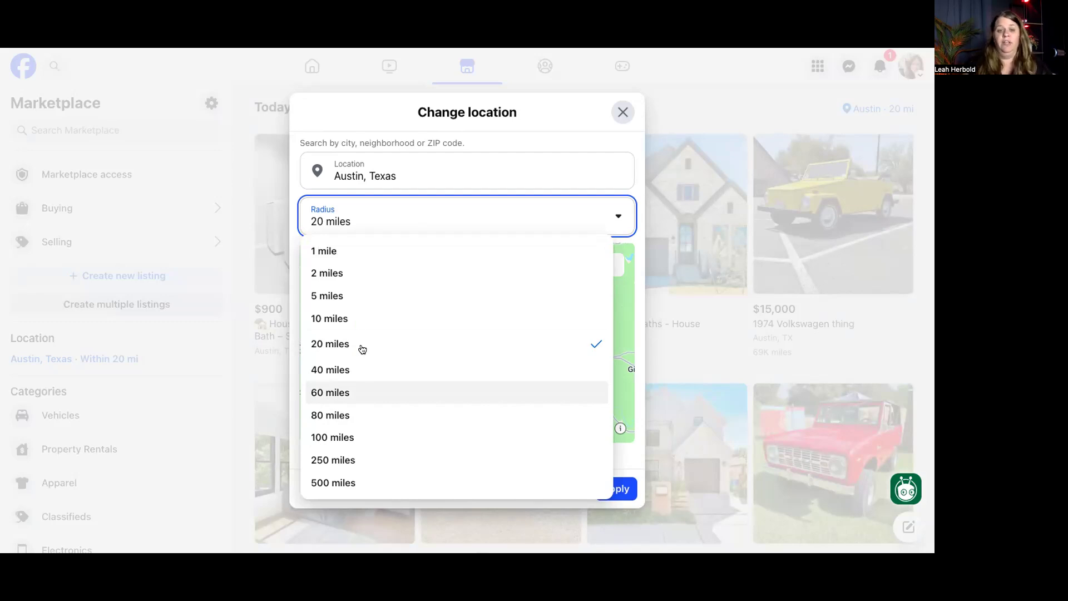
{"action": "left_click", "coordinate": [364, 339]}
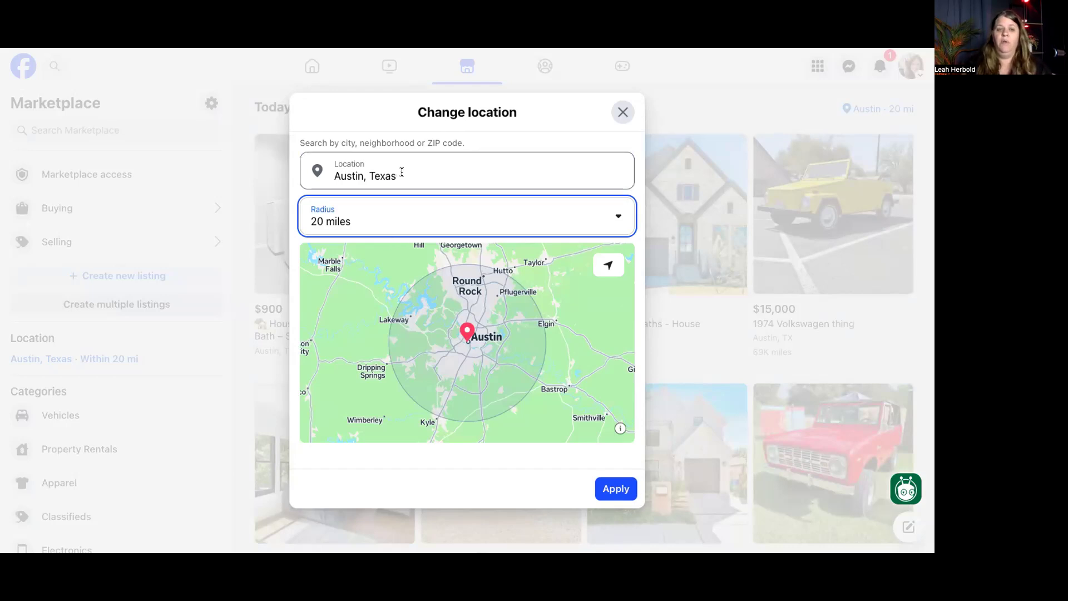
{"action": "left_click", "coordinate": [616, 490]}
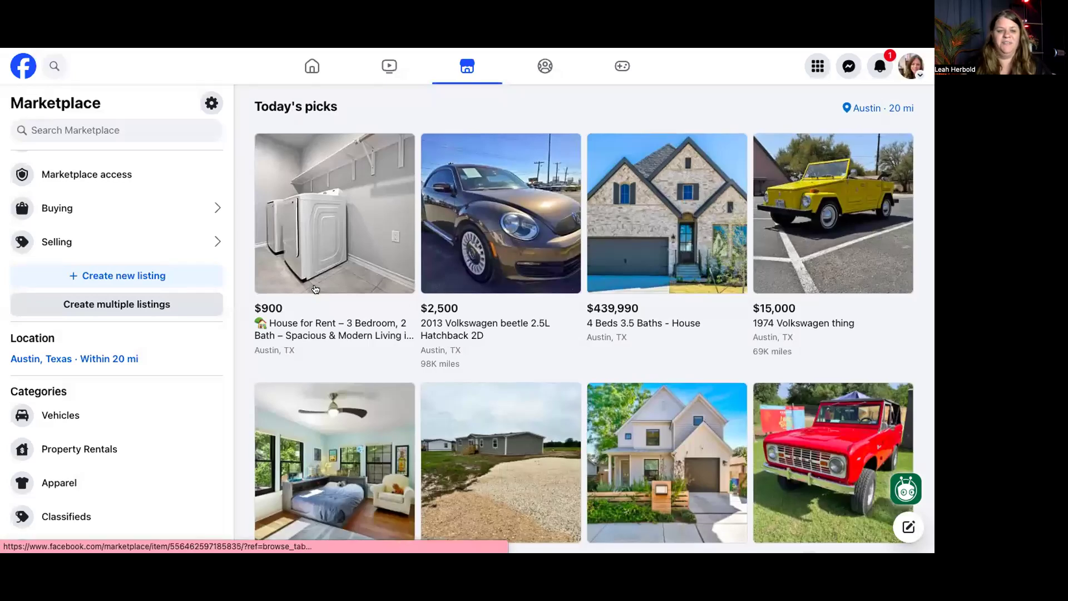
Step: Browse the Austin listings feed, then go to Create new listing
{"action": "scroll", "coordinate": [314, 289], "scroll_direction": "down", "scroll_amount": 6}
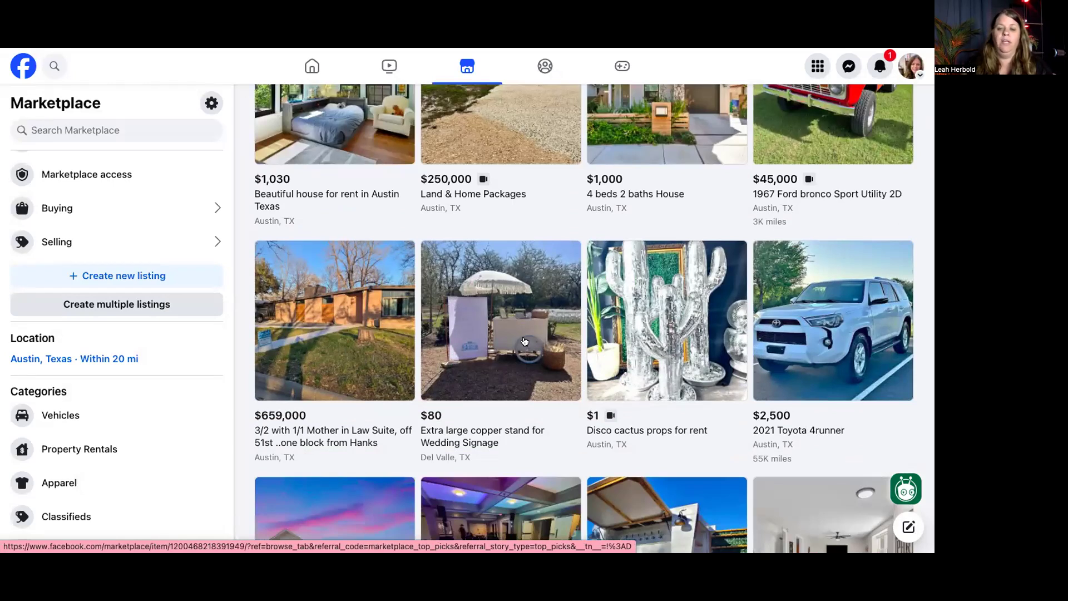
{"action": "scroll", "coordinate": [524, 341], "scroll_direction": "down", "scroll_amount": 2}
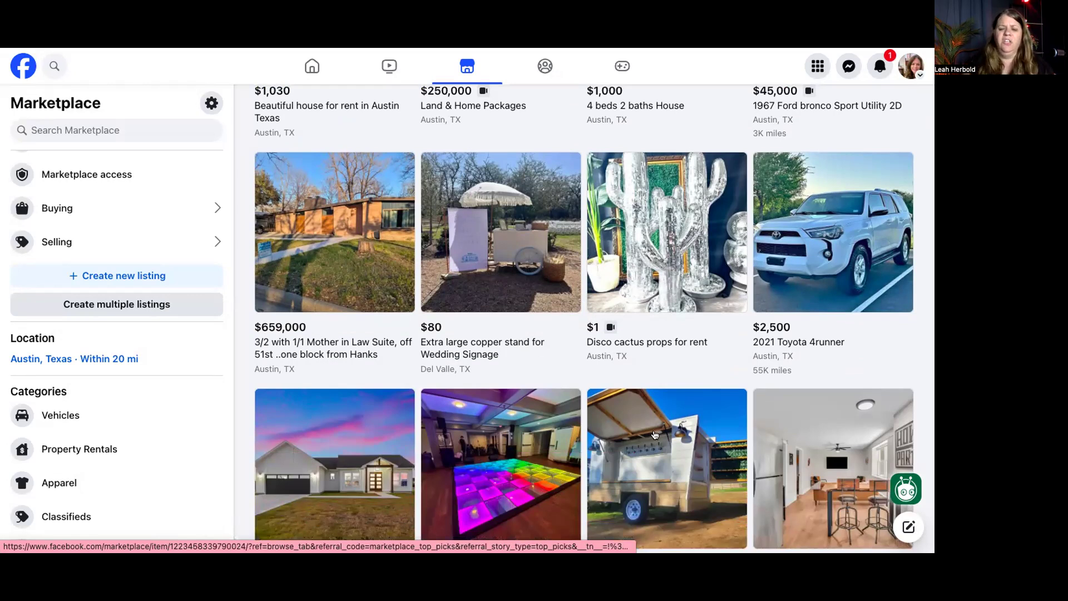
{"action": "scroll", "coordinate": [529, 350], "scroll_direction": "down", "scroll_amount": 2}
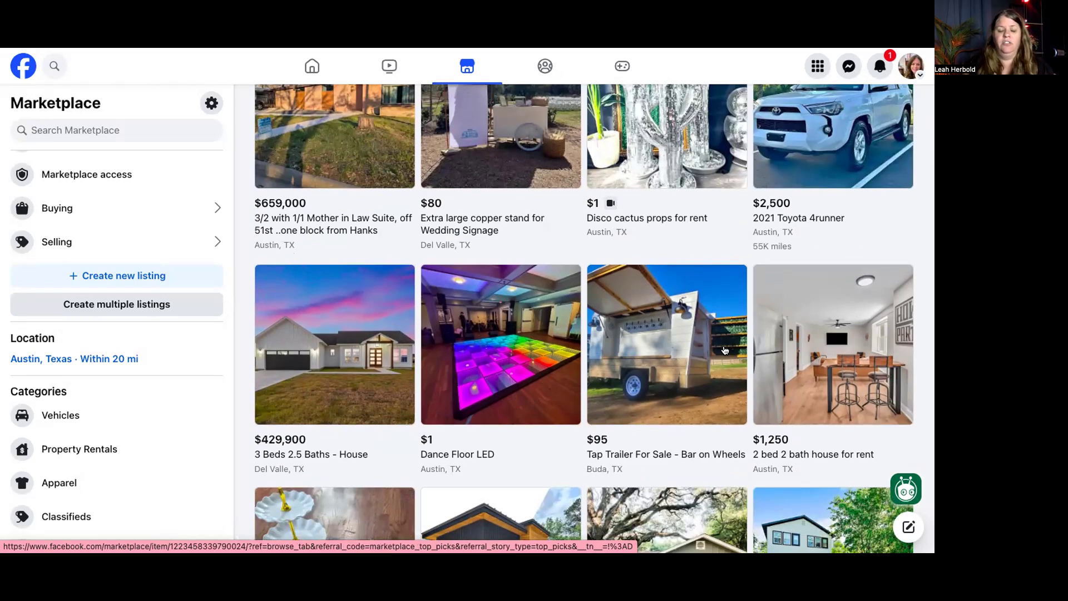
{"action": "scroll", "coordinate": [724, 349], "scroll_direction": "down", "scroll_amount": 6}
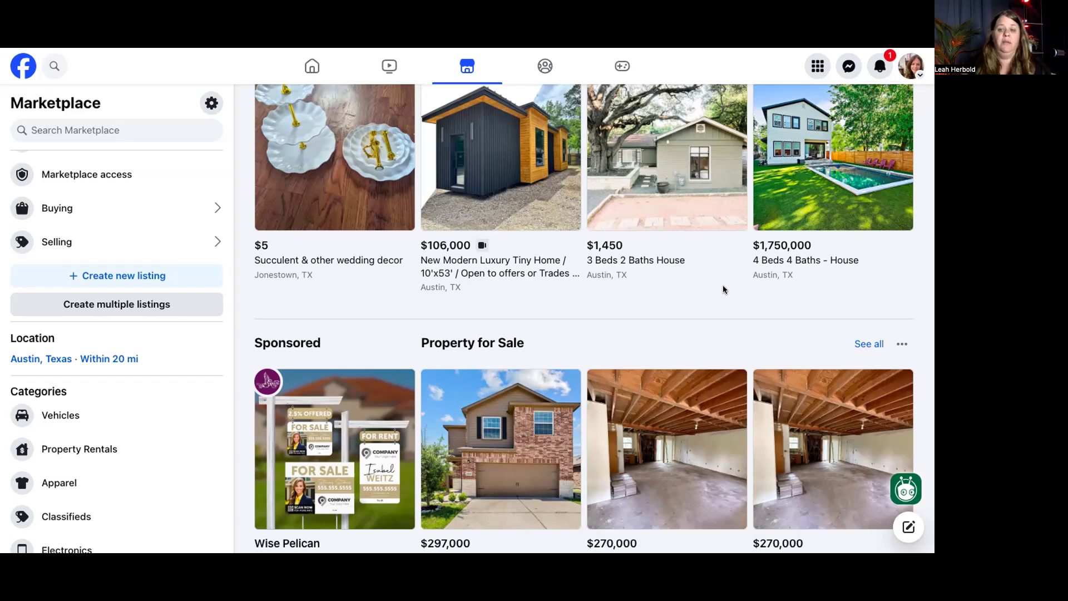
{"action": "scroll", "coordinate": [735, 238], "scroll_direction": "up", "scroll_amount": 3}
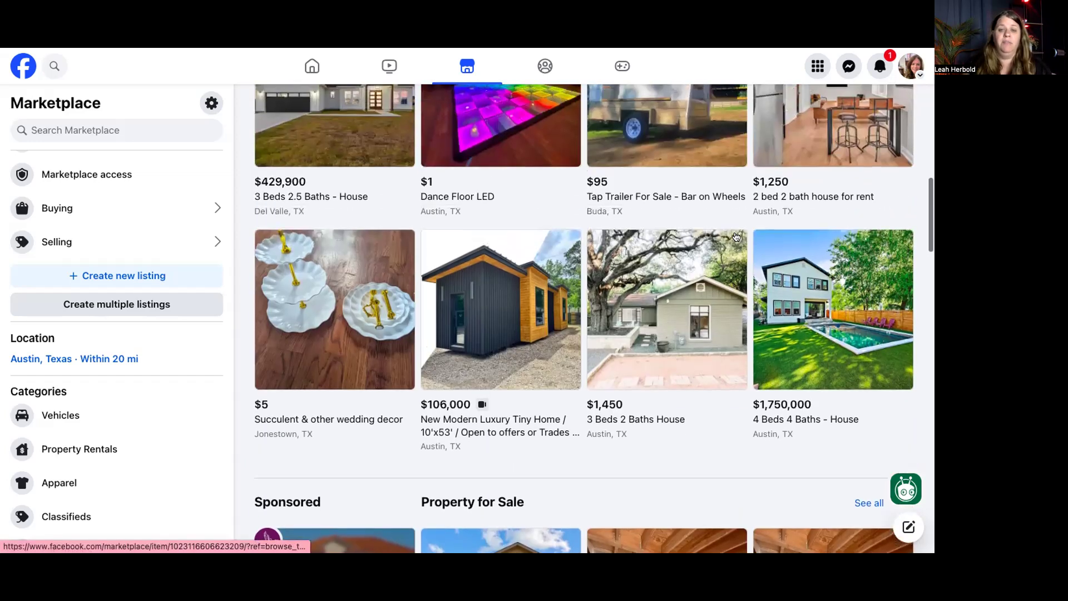
{"action": "scroll", "coordinate": [734, 237], "scroll_direction": "down", "scroll_amount": 7}
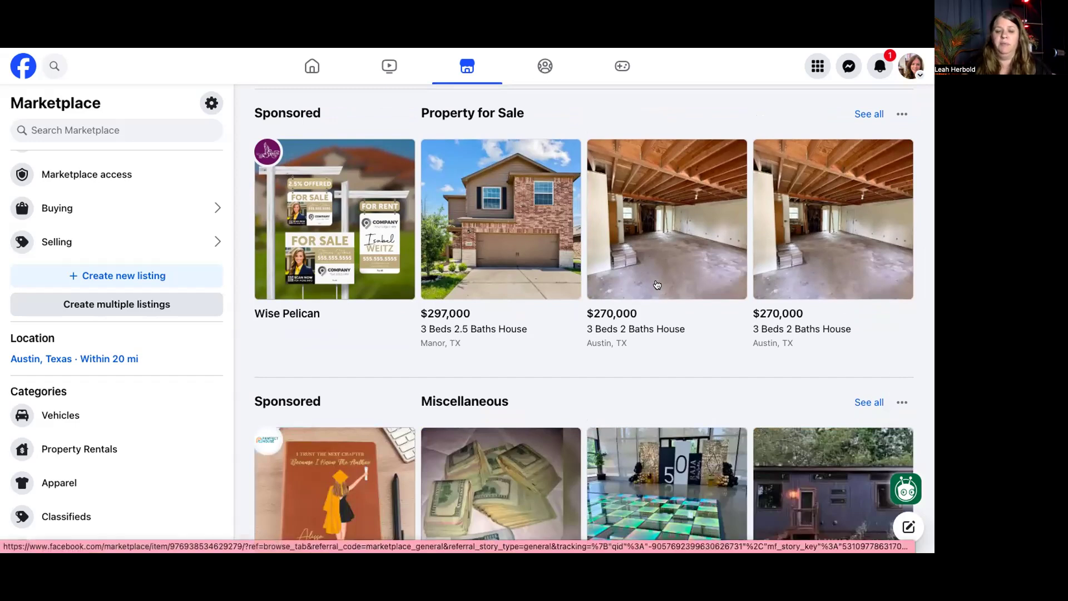
{"action": "scroll", "coordinate": [656, 285], "scroll_direction": "down", "scroll_amount": 2}
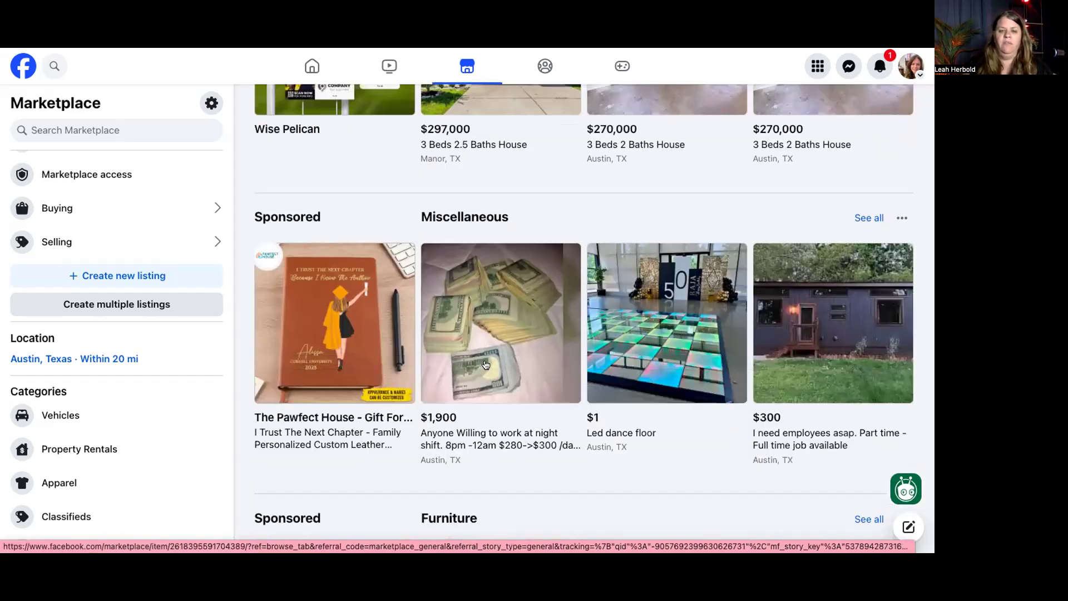
{"action": "scroll", "coordinate": [651, 345], "scroll_direction": "up", "scroll_amount": 3}
{"action": "scroll", "coordinate": [685, 370], "scroll_direction": "up", "scroll_amount": 2}
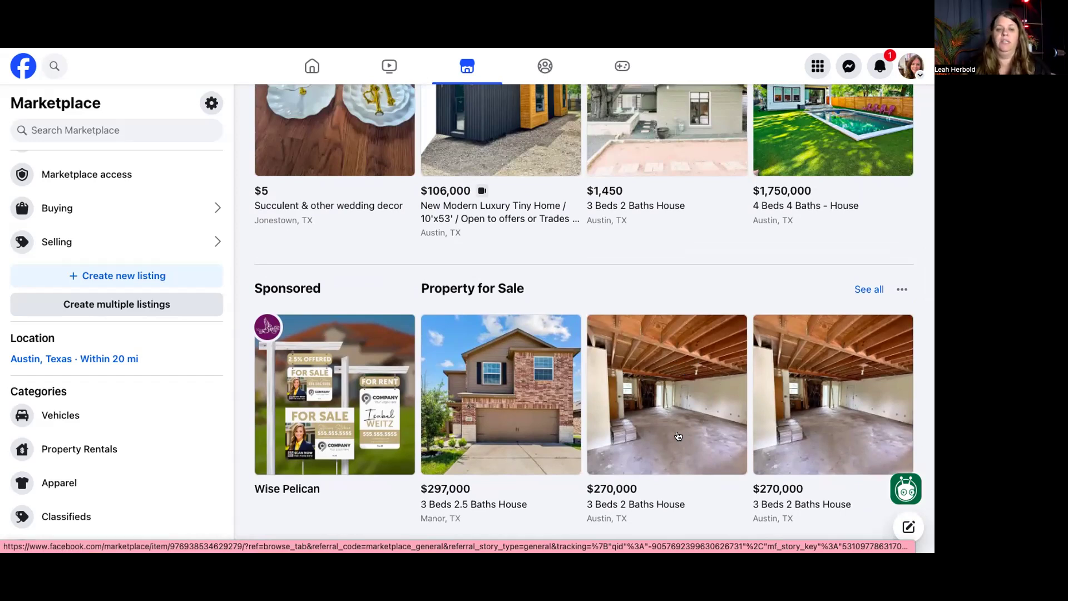
{"action": "scroll", "coordinate": [678, 436], "scroll_direction": "up", "scroll_amount": 10}
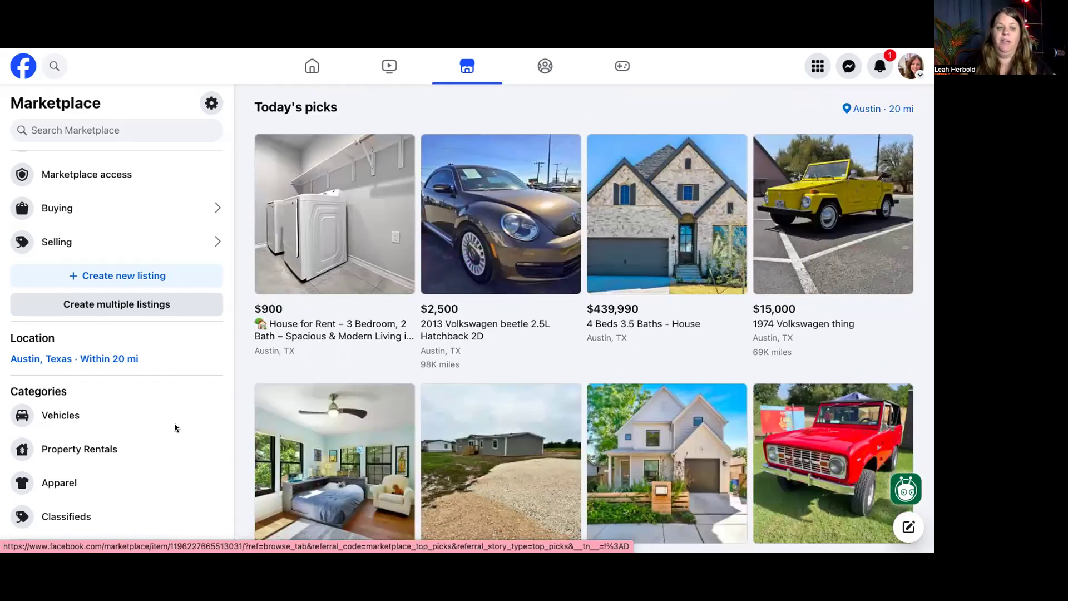
{"action": "left_click", "coordinate": [126, 277]}
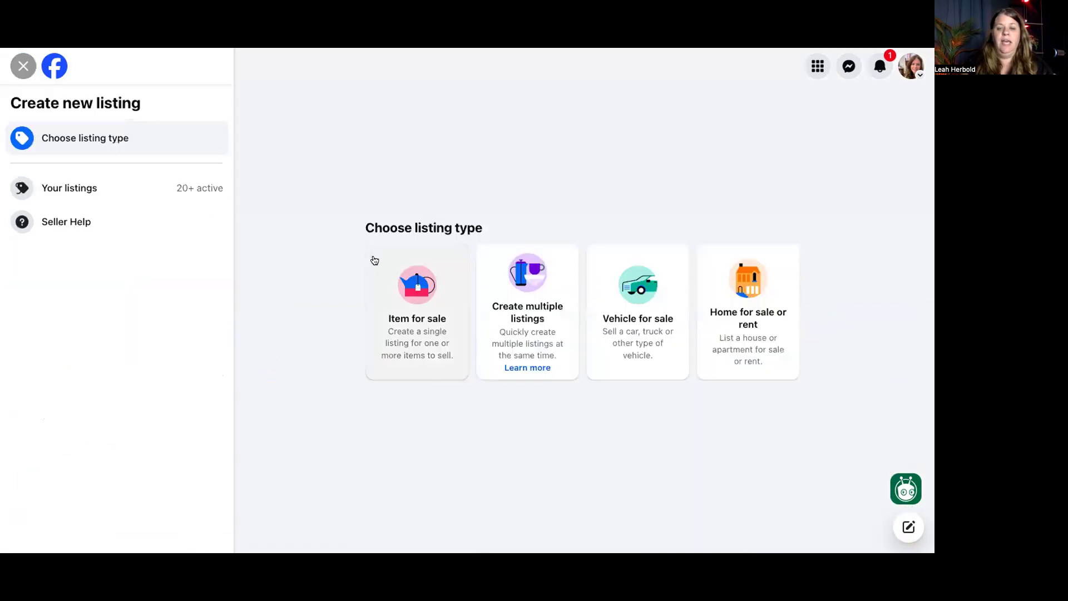
Step: Choose the 'Home for sale or rent' listing type
{"action": "left_click", "coordinate": [751, 306]}
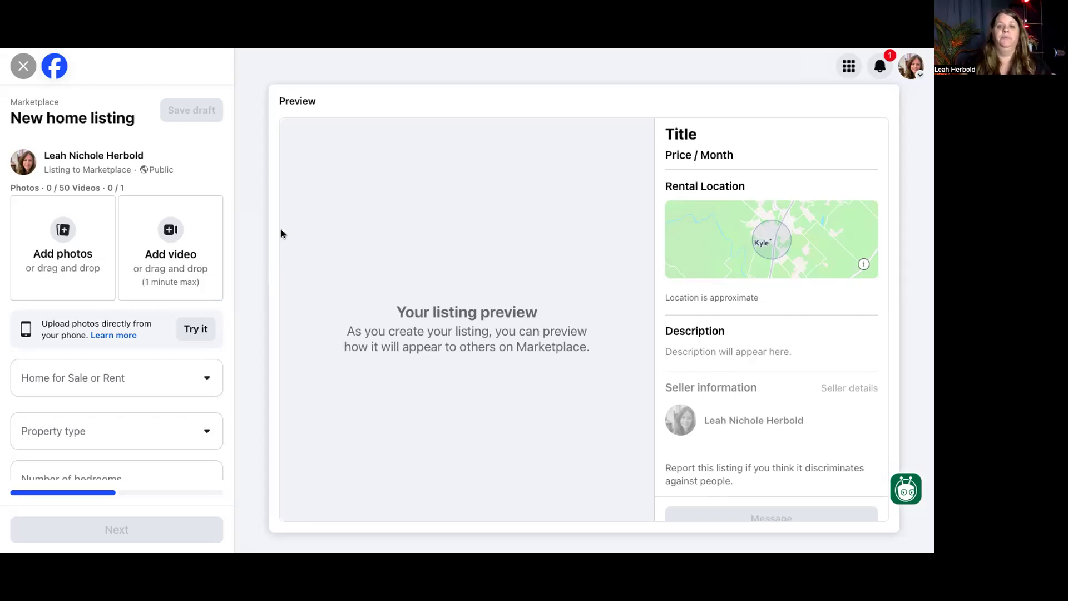
{"action": "key", "text": "ctrl+Tab"}
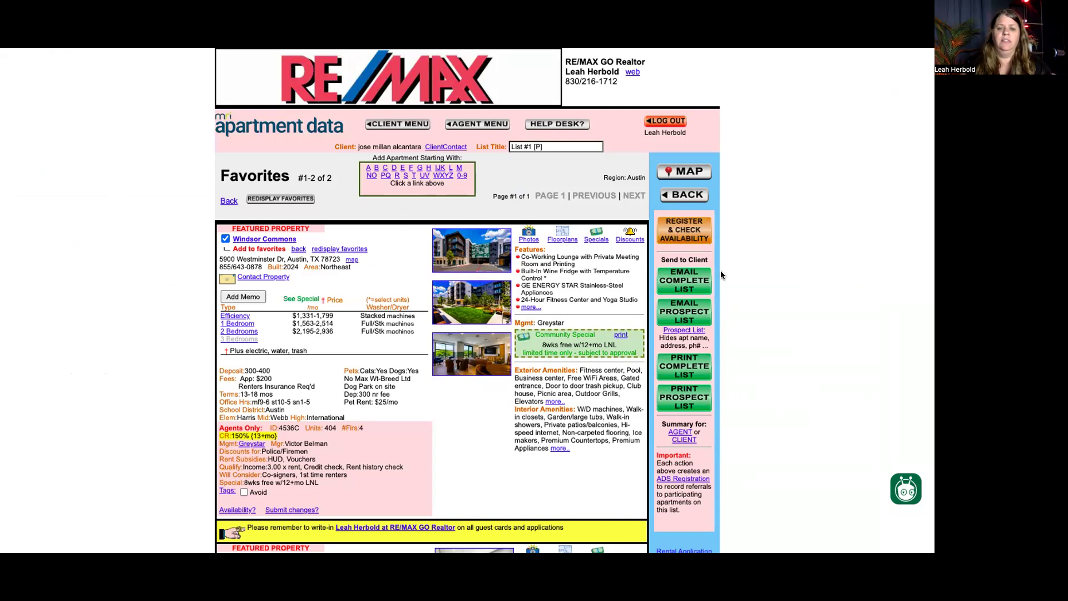
{"action": "scroll", "coordinate": [720, 270], "scroll_direction": "down", "scroll_amount": 2}
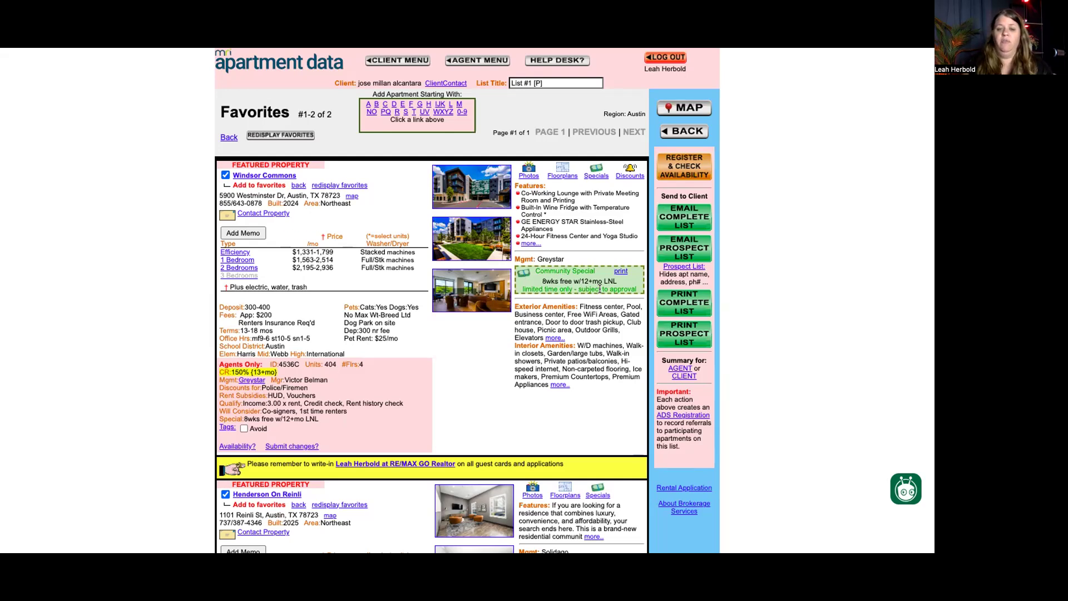
{"action": "scroll", "coordinate": [613, 293], "scroll_direction": "up", "scroll_amount": 1}
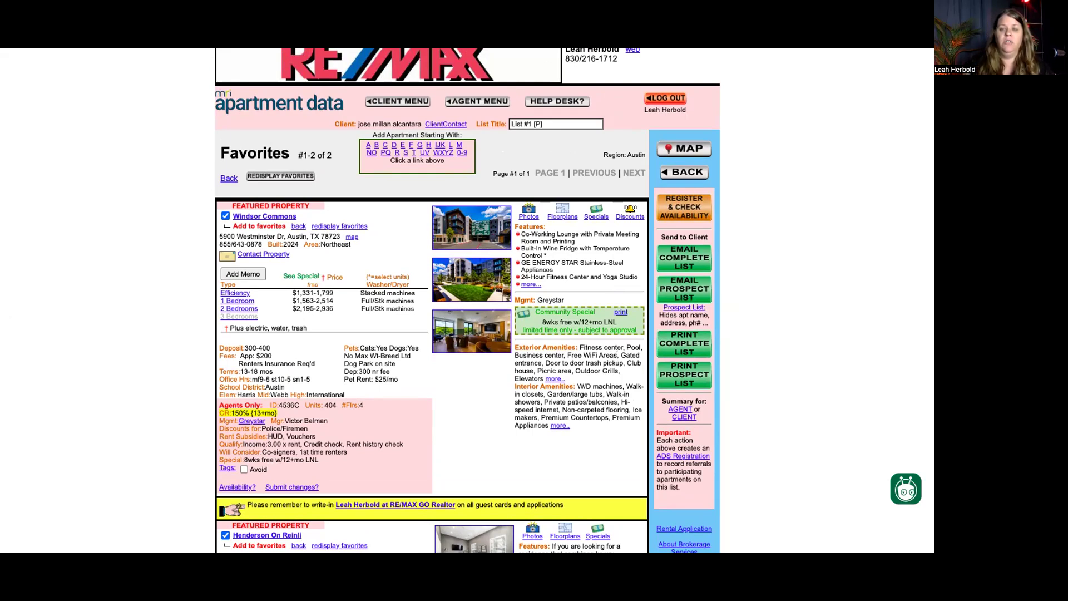
{"action": "key", "text": "ctrl+Tab"}
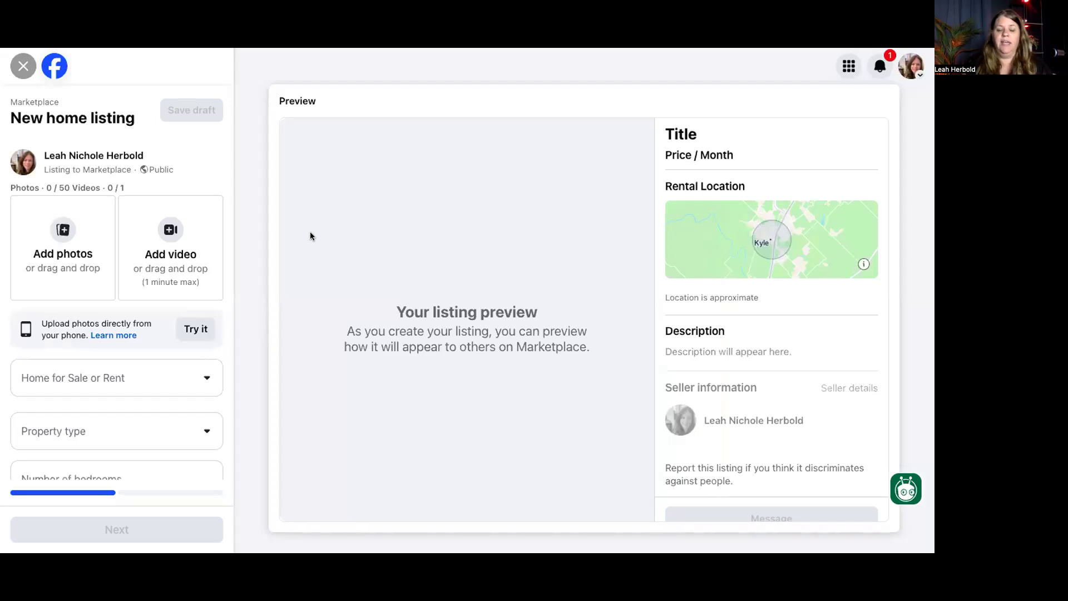
Step: Upload the five apartment images, with the Austin skyline shot first
{"action": "scroll", "coordinate": [75, 209], "scroll_direction": "down", "scroll_amount": 3}
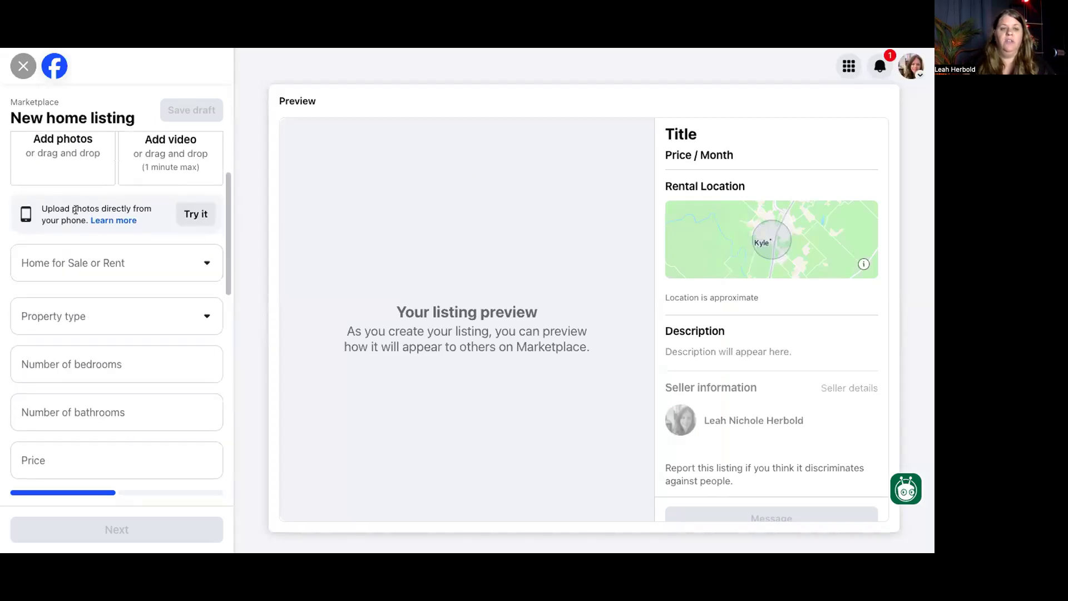
{"action": "scroll", "coordinate": [67, 184], "scroll_direction": "up", "scroll_amount": 1}
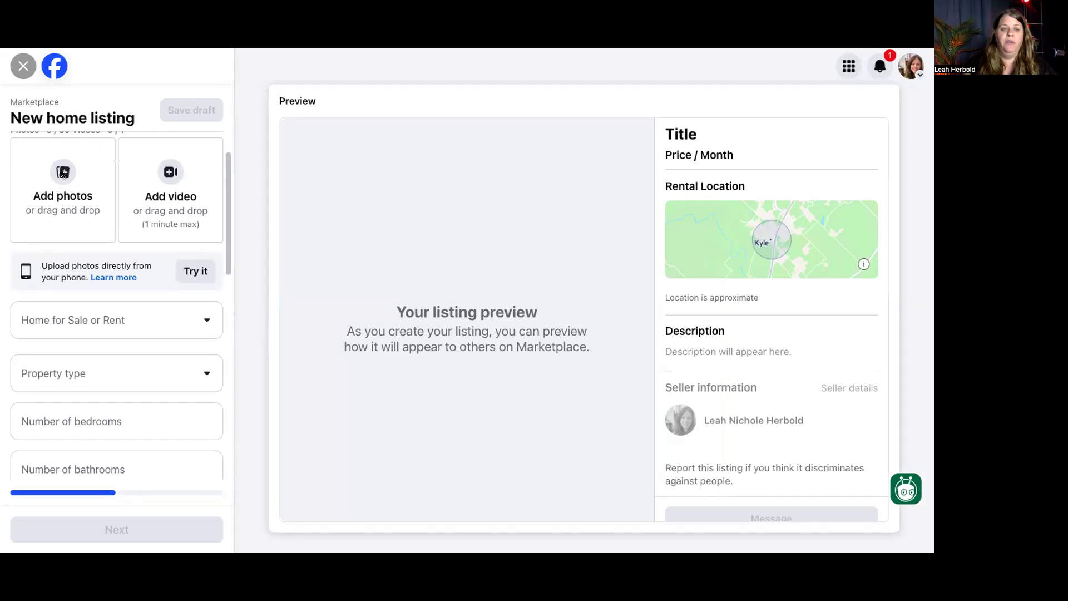
{"action": "left_click", "coordinate": [63, 172]}
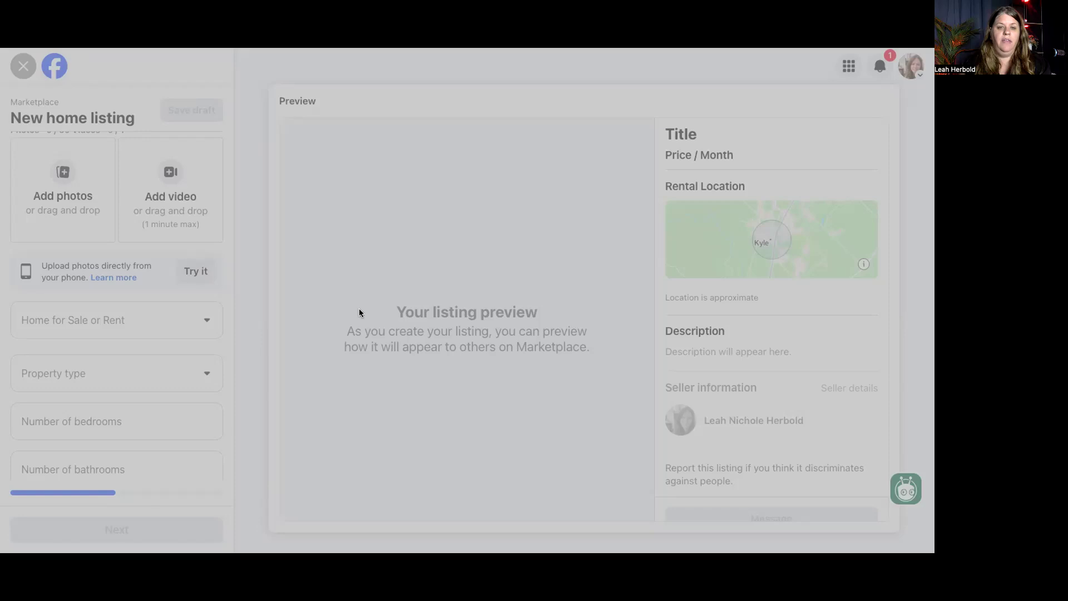
{"action": "left_click", "coordinate": [690, 461]}
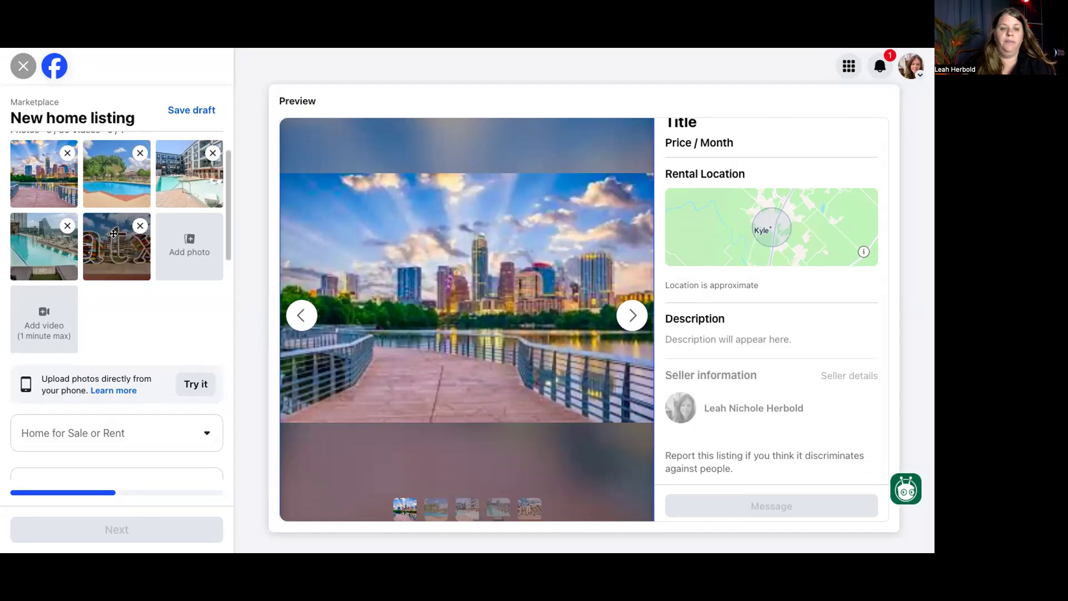
Step: Mark the home as for Rent with rental type Apartment
{"action": "scroll", "coordinate": [161, 344], "scroll_direction": "down", "scroll_amount": 5}
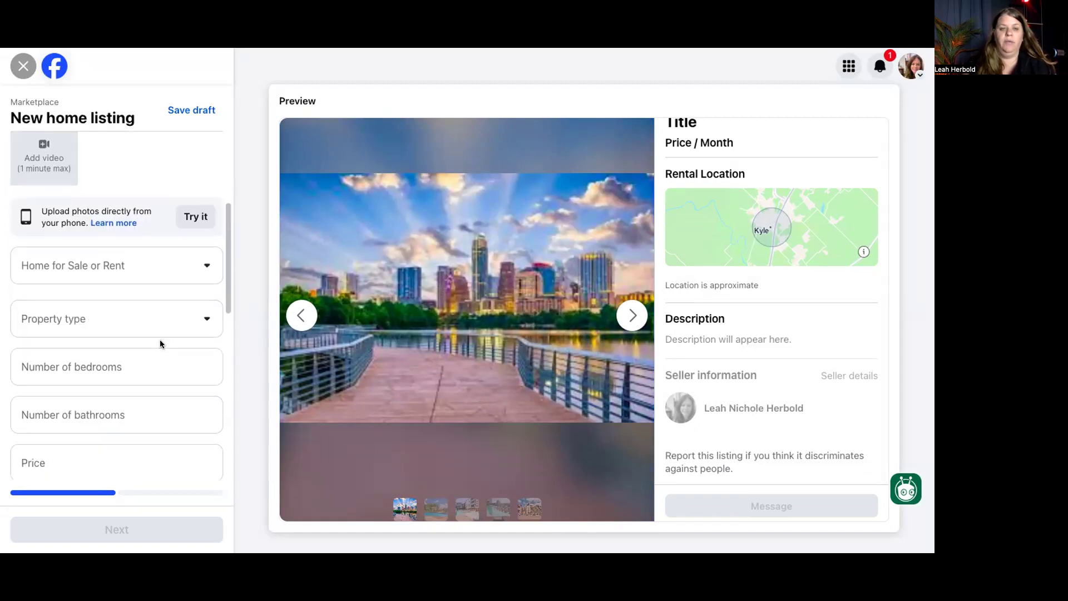
{"action": "left_click", "coordinate": [121, 215]}
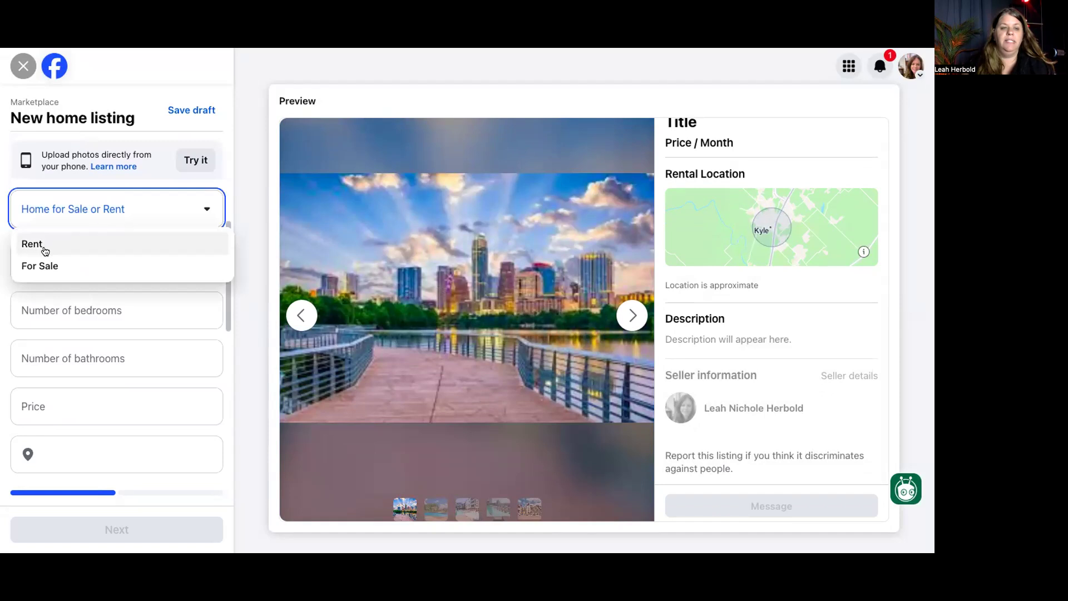
{"action": "left_click", "coordinate": [47, 244]}
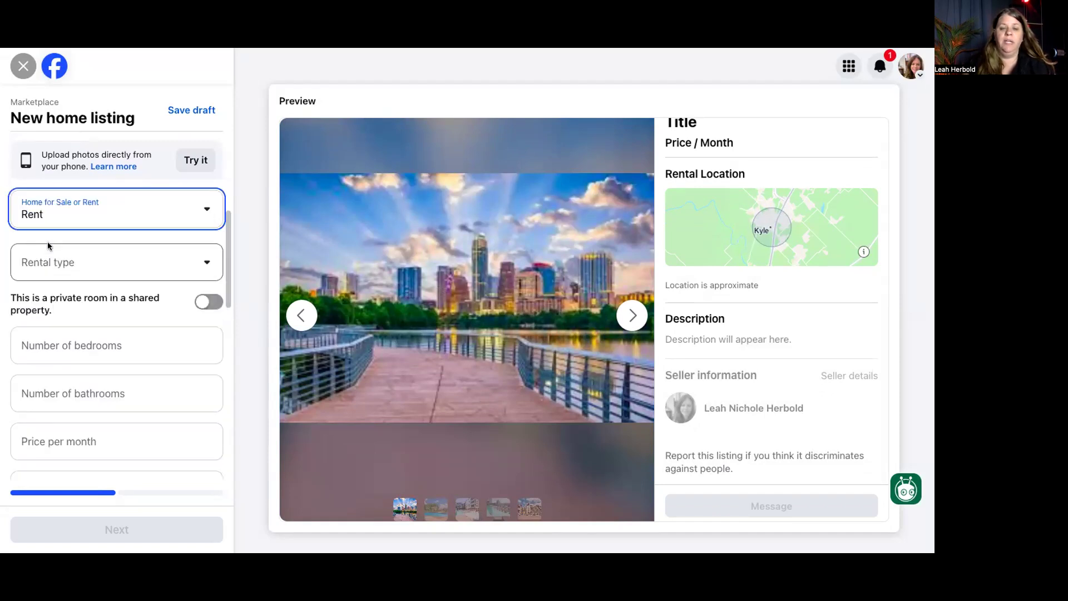
{"action": "left_click", "coordinate": [53, 274]}
{"action": "left_click", "coordinate": [50, 297]}
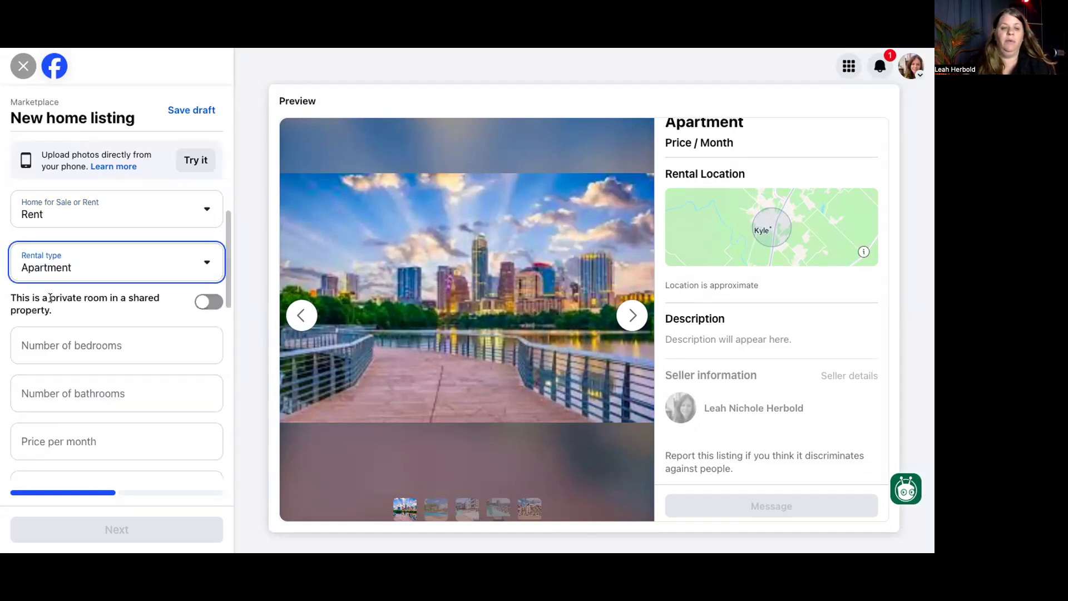
{"action": "left_click", "coordinate": [64, 265]}
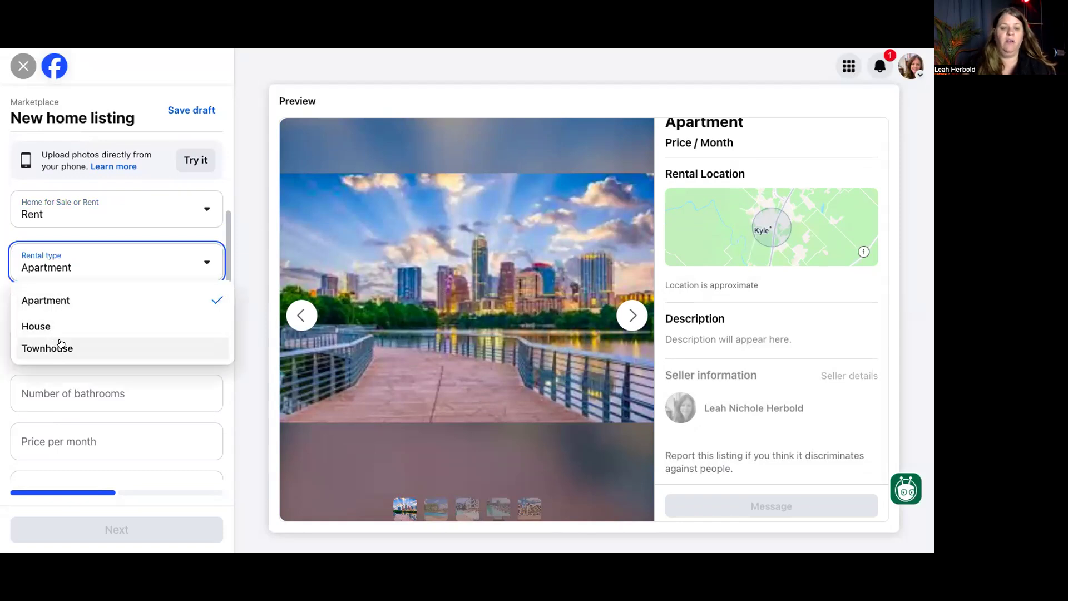
{"action": "left_click", "coordinate": [53, 303]}
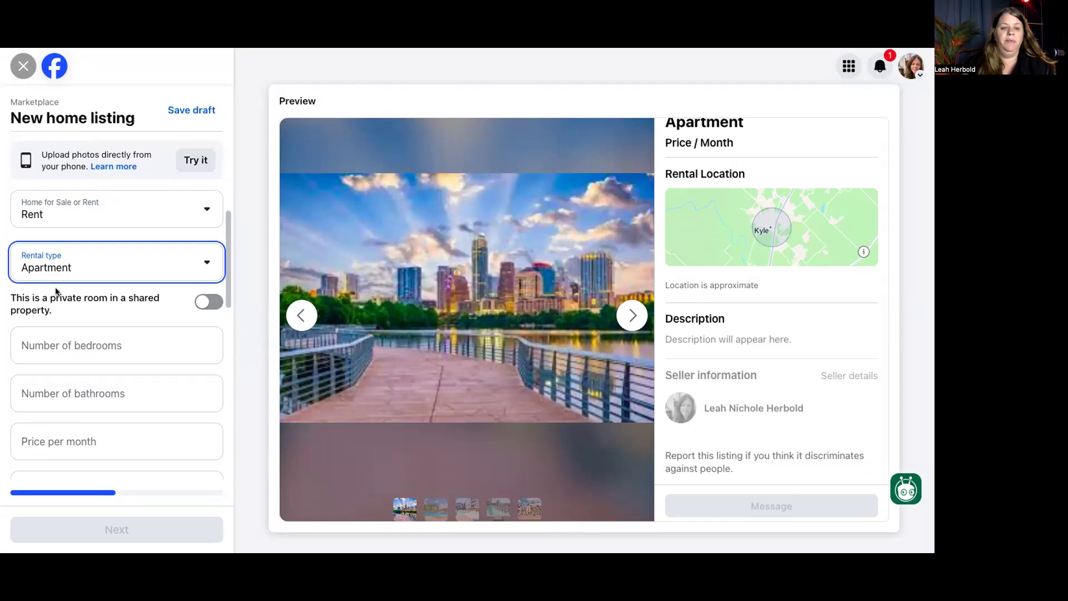
{"action": "scroll", "coordinate": [53, 294], "scroll_direction": "down", "scroll_amount": 1}
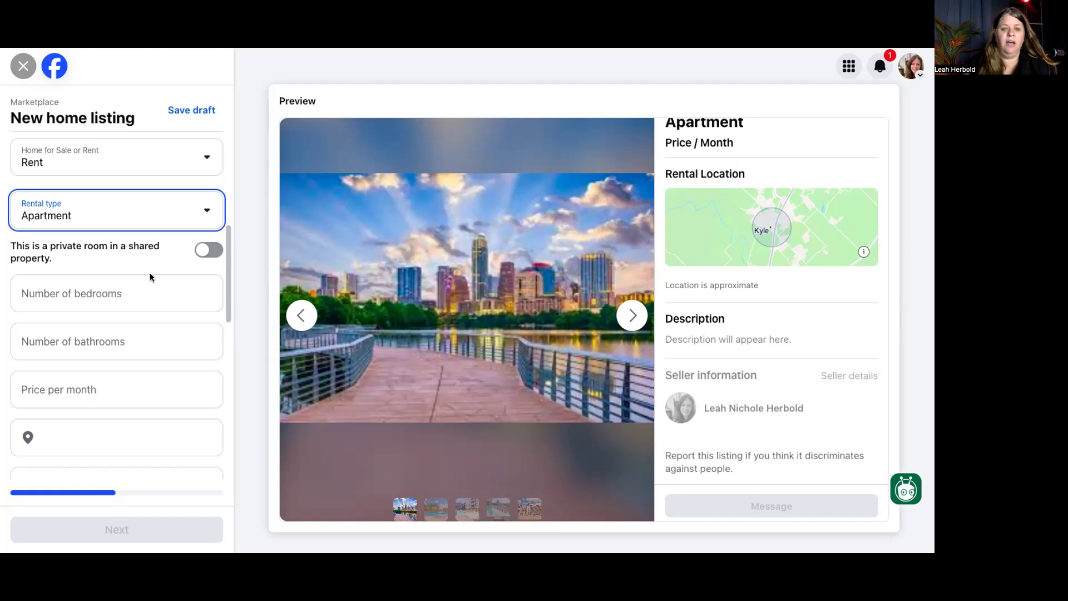
Step: Enter 2 bedrooms and 1 bathroom for the apartment
{"action": "left_click", "coordinate": [75, 294]}
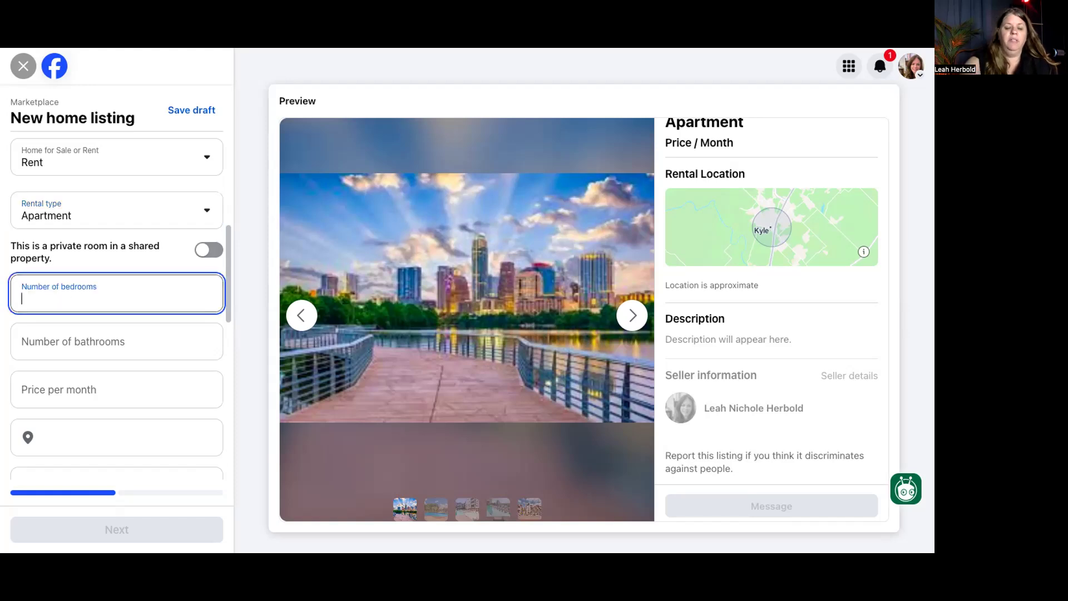
{"action": "type", "text": "2"}
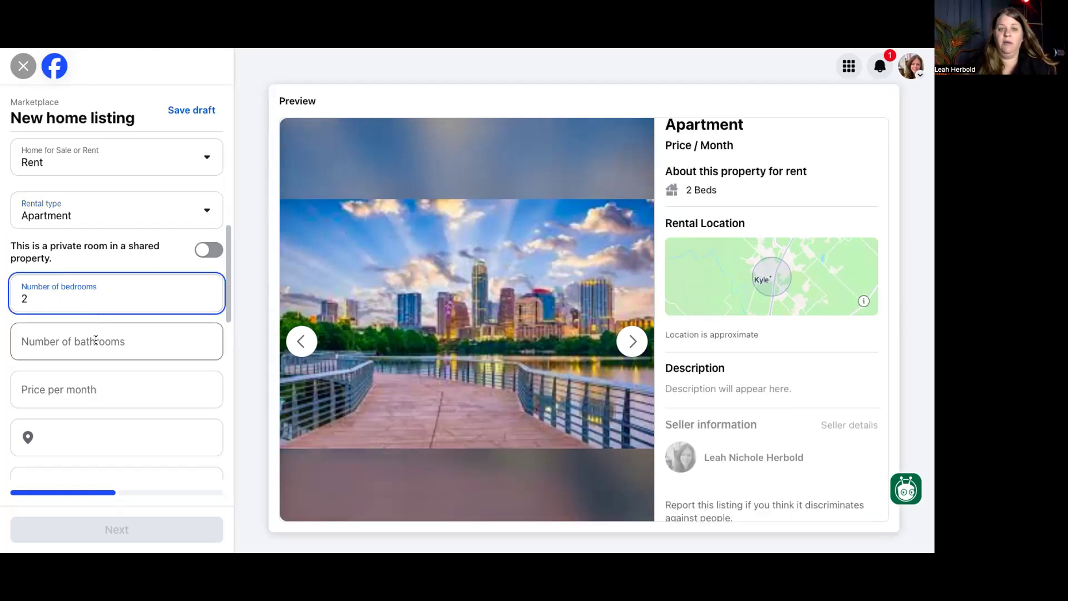
{"action": "left_click", "coordinate": [57, 345]}
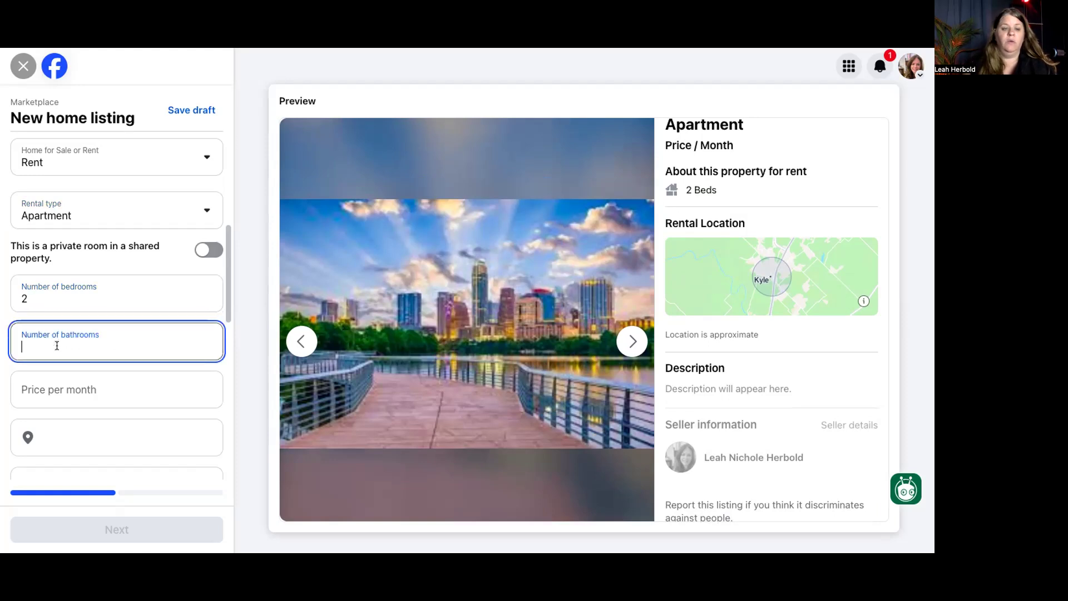
{"action": "type", "text": "1"}
{"action": "scroll", "coordinate": [56, 345], "scroll_direction": "down", "scroll_amount": 2}
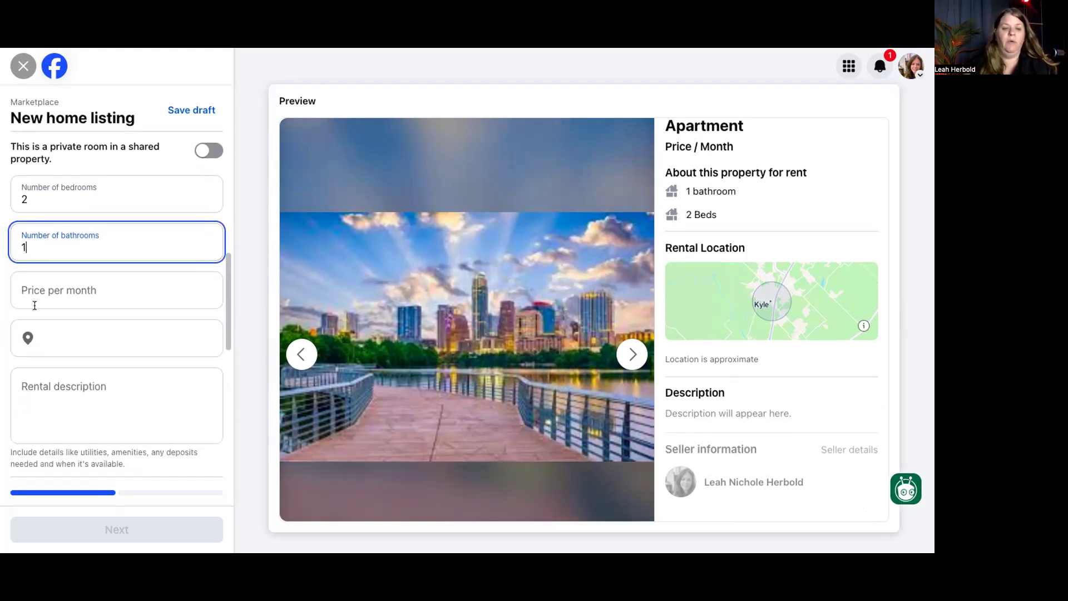
{"action": "left_click", "coordinate": [33, 289]}
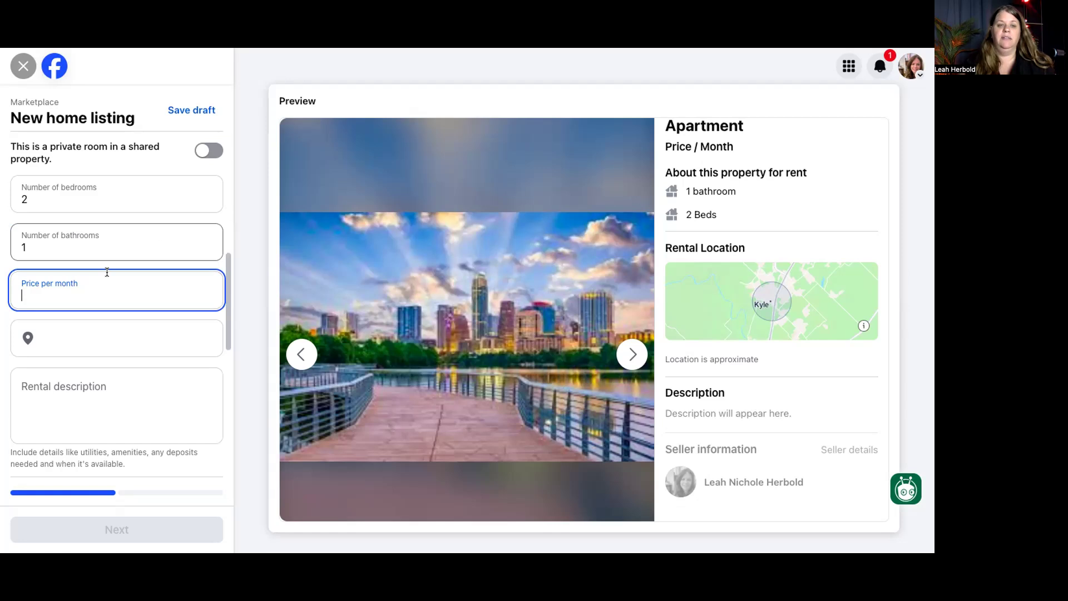
Step: Check pricing on the Apartment Data tab, then enter 1,300 as the monthly price
{"action": "key", "text": "ctrl+Tab"}
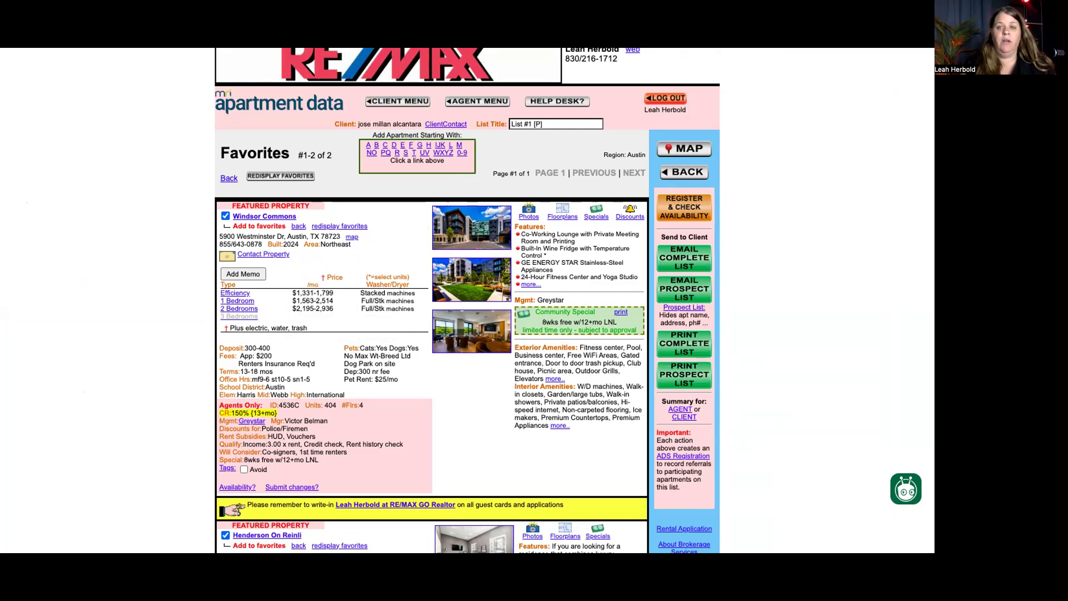
{"action": "left_click", "coordinate": [762, 22]}
{"action": "type", "text": "1,300"}
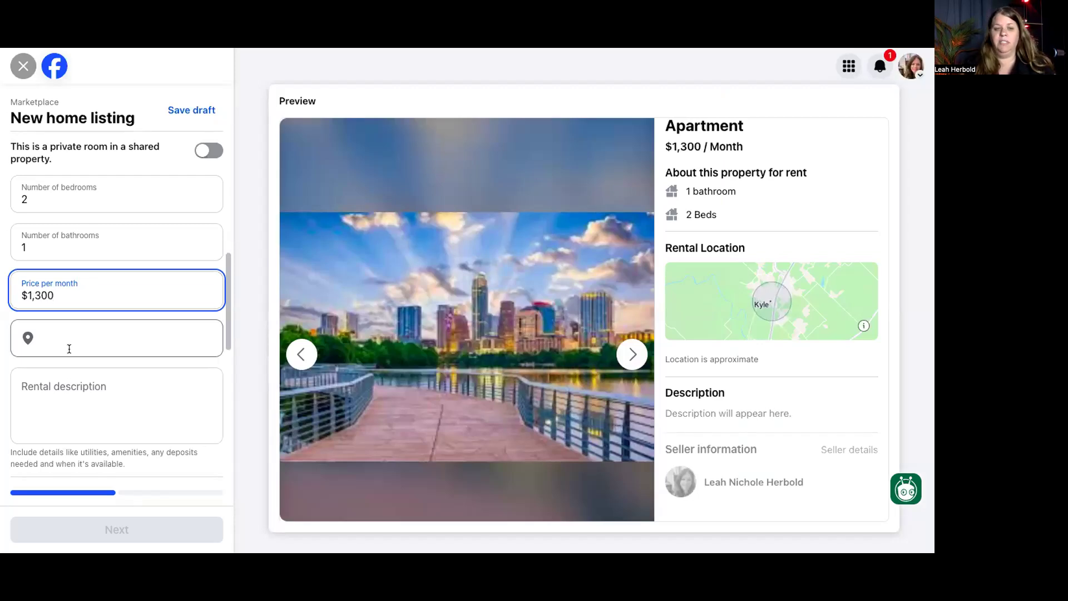
Step: Set the rental location to Austin, TX
{"action": "left_click", "coordinate": [64, 344]}
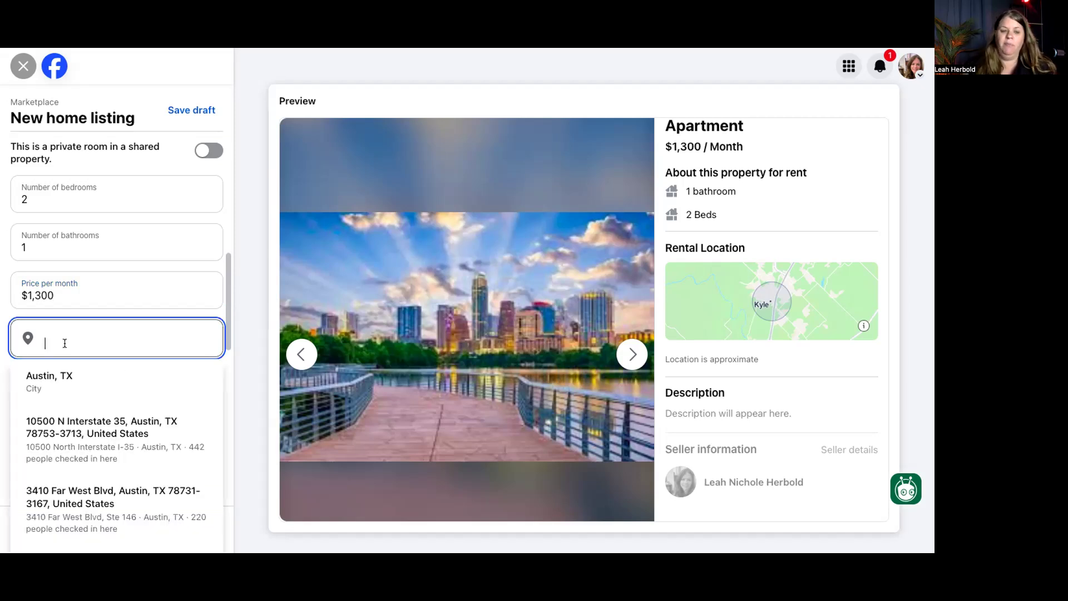
{"action": "left_click", "coordinate": [61, 378]}
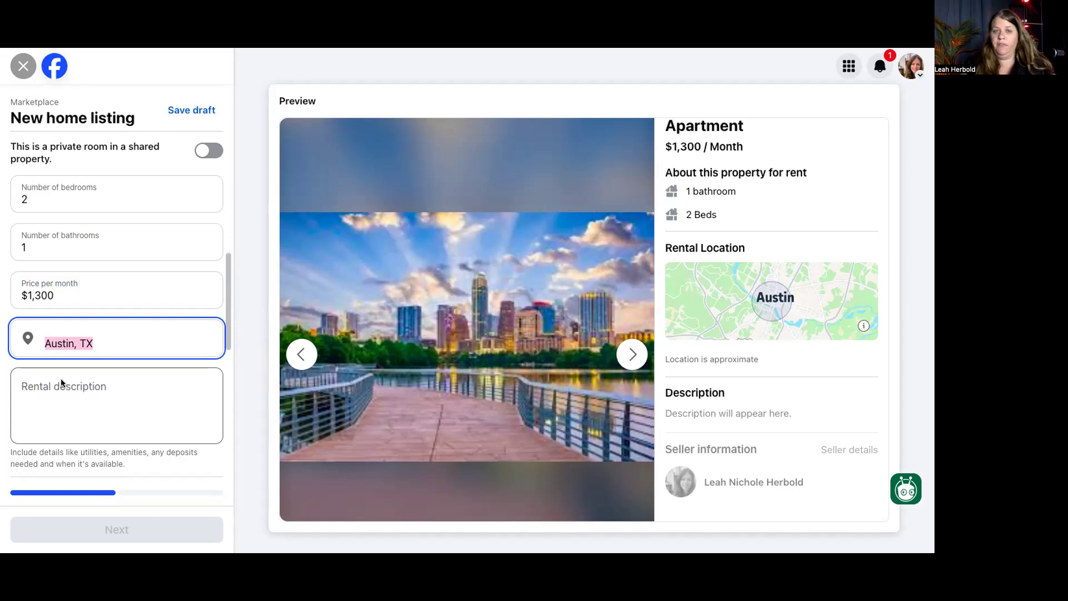
{"action": "scroll", "coordinate": [62, 383], "scroll_direction": "down", "scroll_amount": 3}
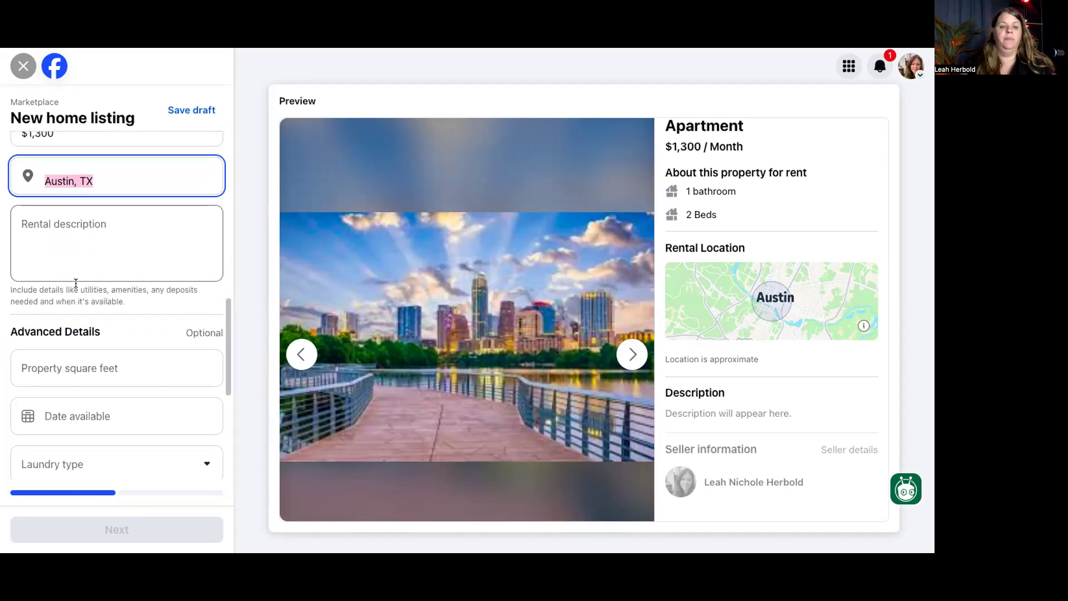
Step: Cycle the preview photos back to the skyline shot, then switch to ChatGPT
{"action": "left_click", "coordinate": [62, 243]}
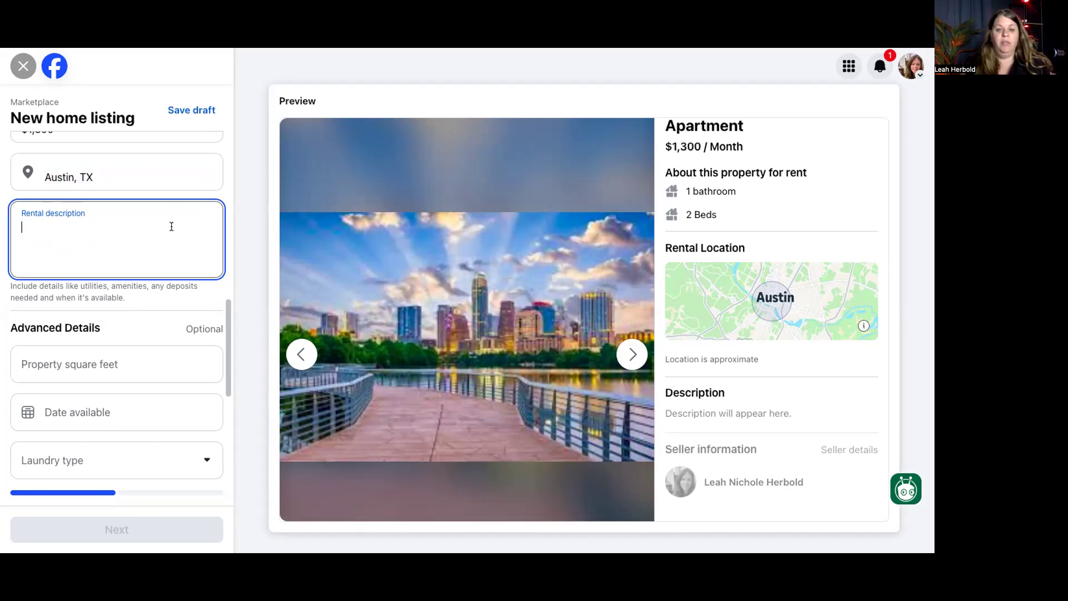
{"action": "left_click", "coordinate": [632, 355]}
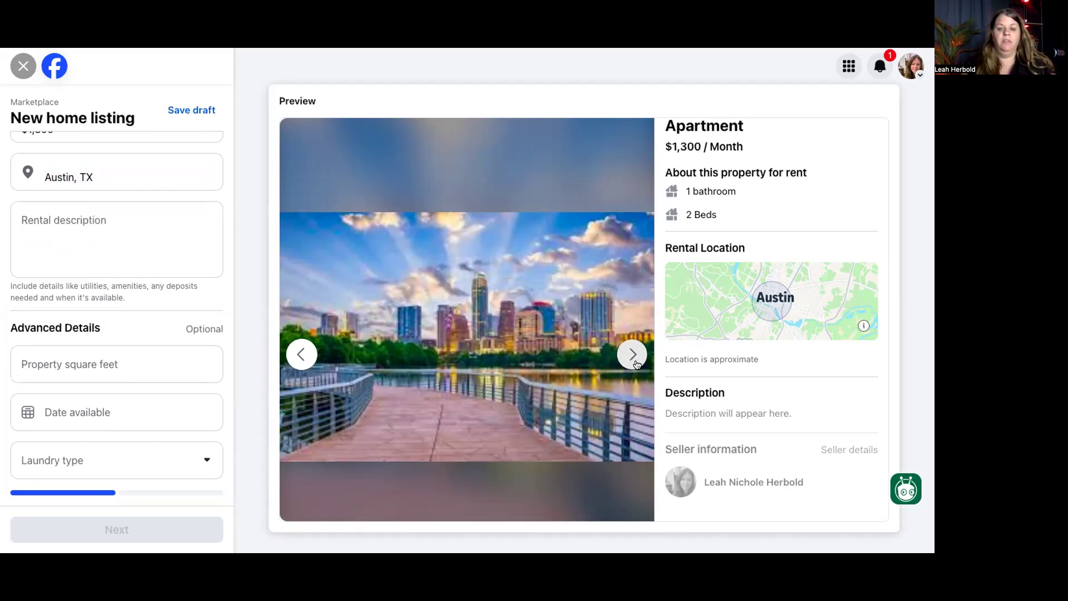
{"action": "left_click", "coordinate": [629, 280]}
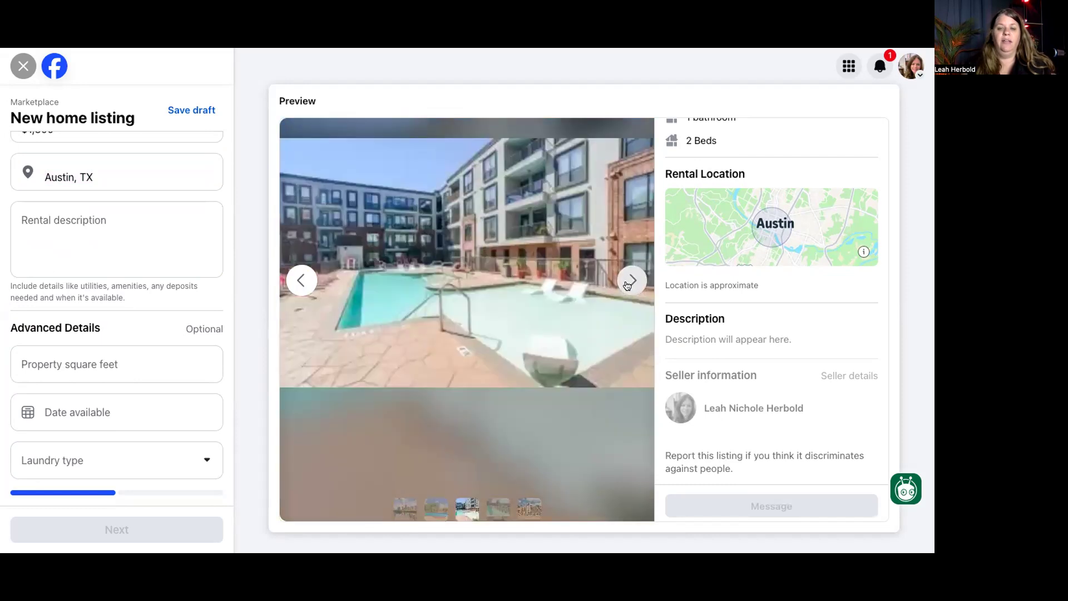
{"action": "left_click", "coordinate": [627, 285]}
{"action": "left_click", "coordinate": [627, 285]}
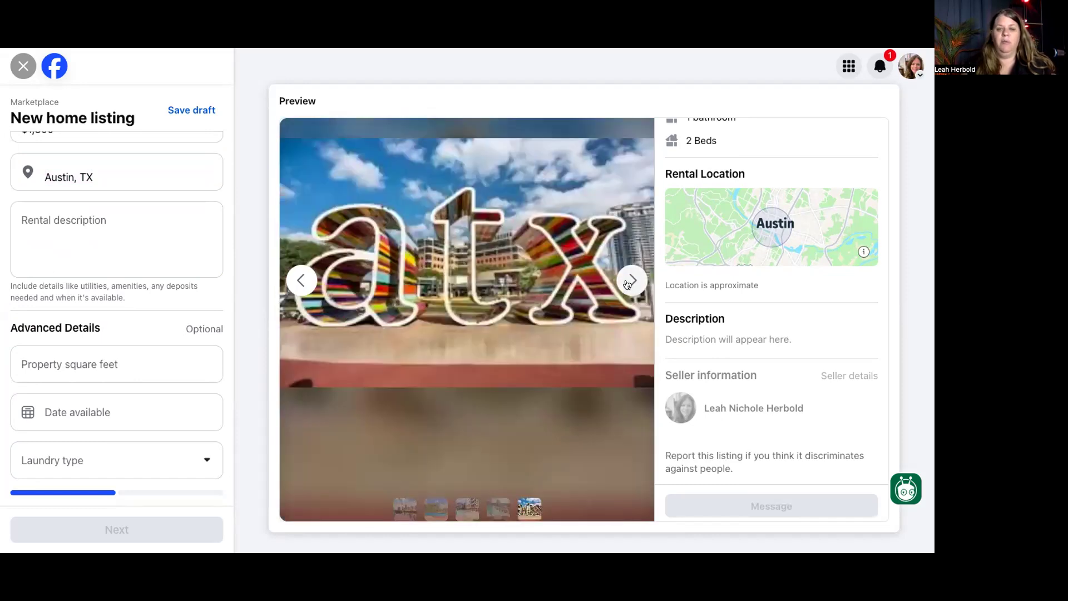
{"action": "left_click", "coordinate": [627, 284]}
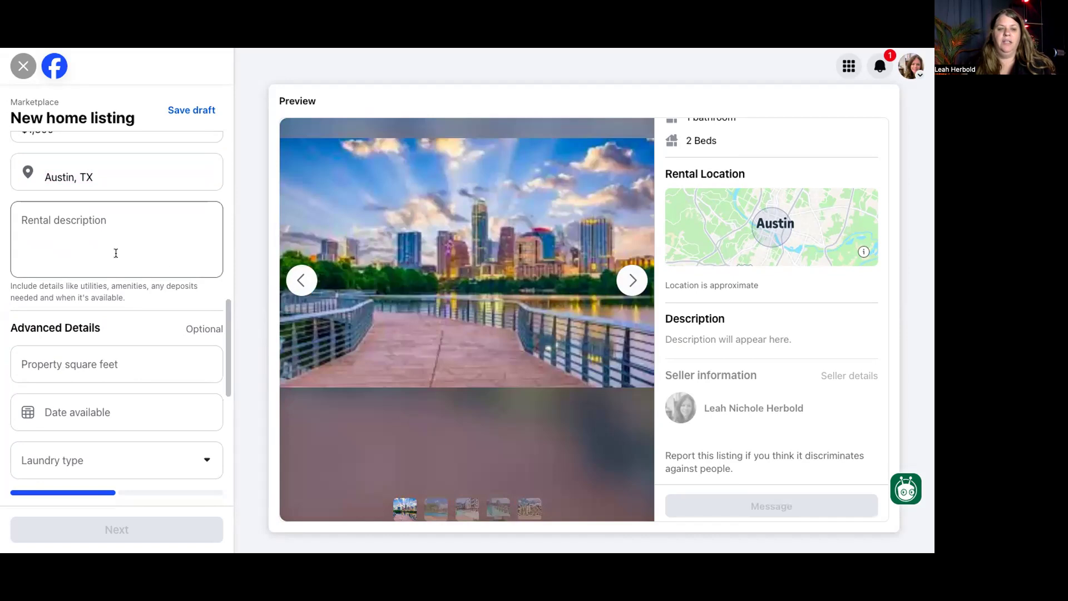
{"action": "left_click", "coordinate": [94, 241]}
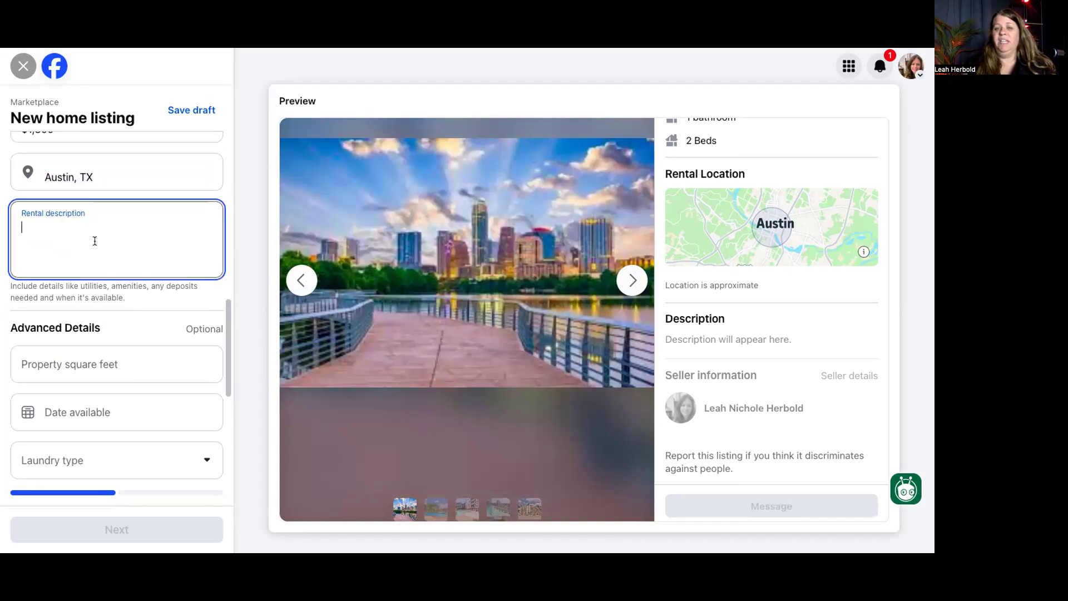
{"action": "key", "text": "ctrl+Tab"}
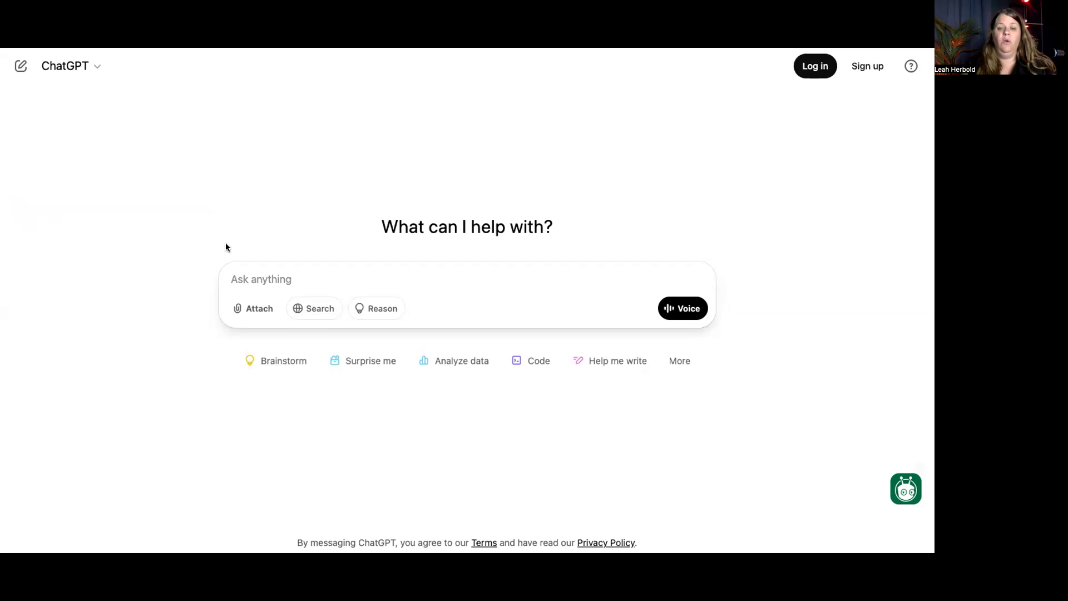
Step: Leave ChatGPT's prompt box for the Apartment Data favorites page with Windsor Commons details
{"action": "left_click", "coordinate": [254, 278]}
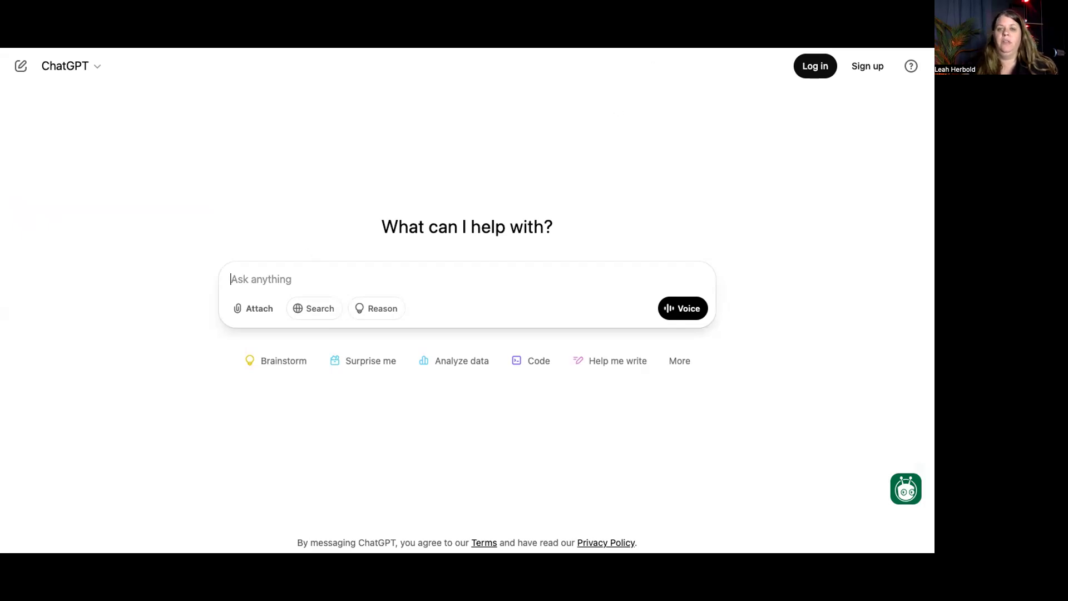
{"action": "key", "text": "super+Tab"}
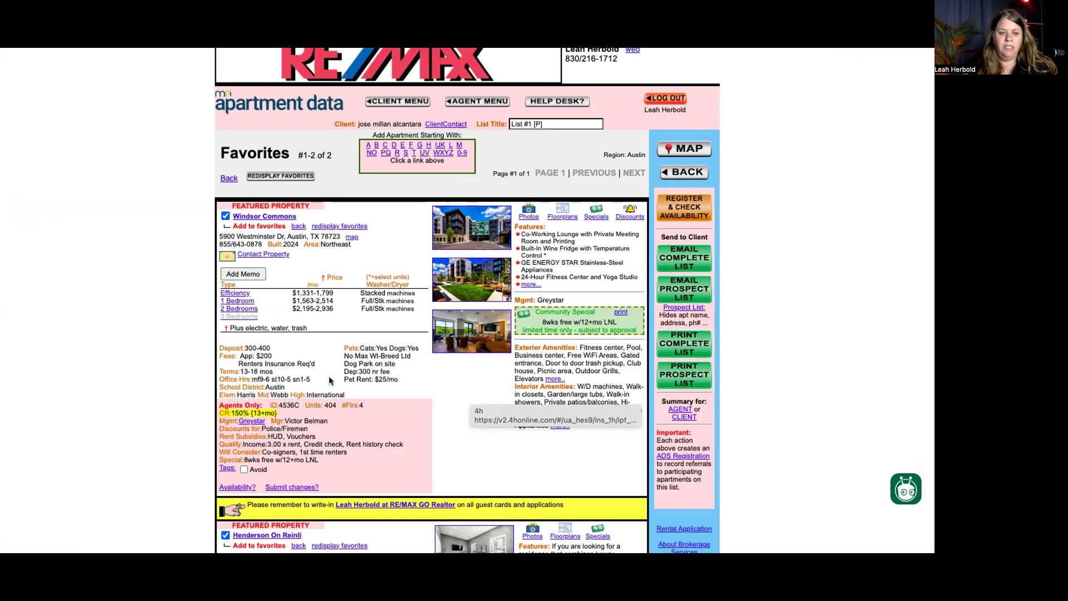
Step: Copy Windsor Commons' Qualify, Will Consider and 8-weeks-free Special lines and return to ChatGPT
{"action": "scroll", "coordinate": [329, 378], "scroll_direction": "down", "scroll_amount": 1}
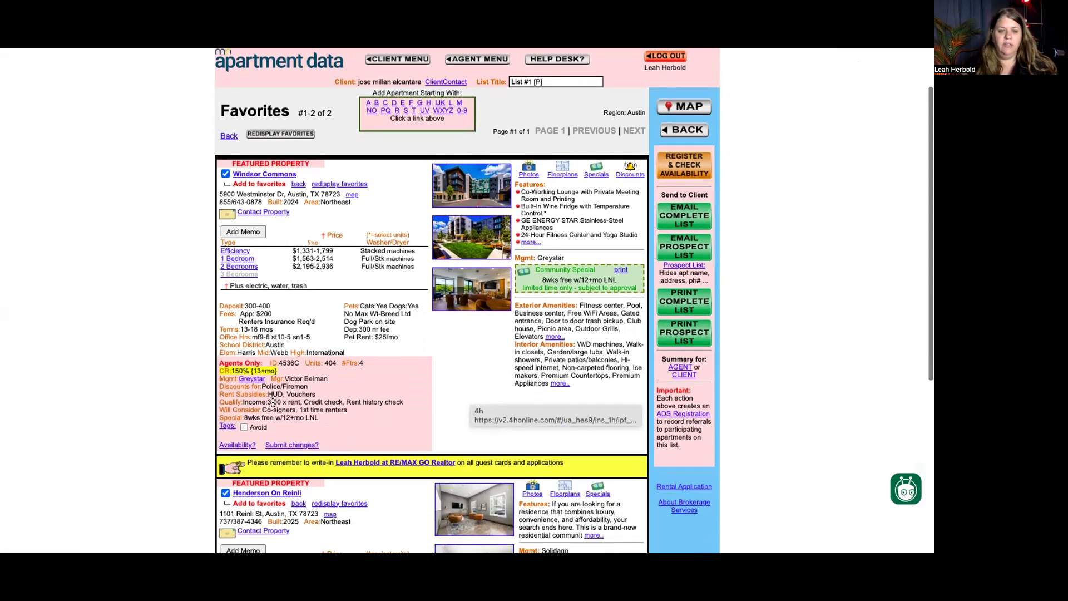
{"action": "left_click_drag", "start_coordinate": [242, 400], "coordinate": [407, 406]}
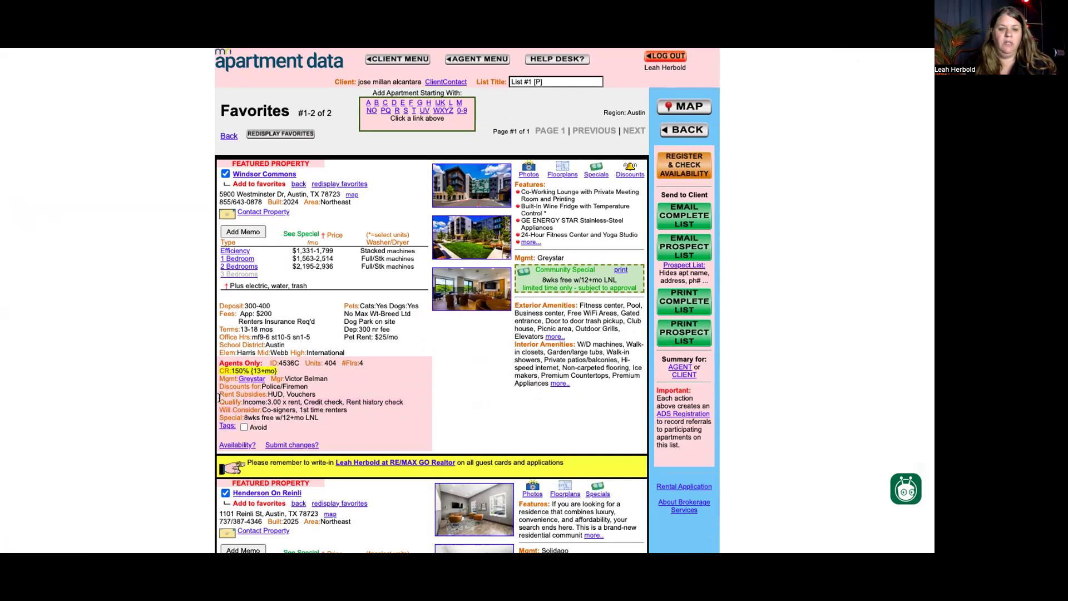
{"action": "left_click_drag", "start_coordinate": [219, 399], "coordinate": [348, 422]}
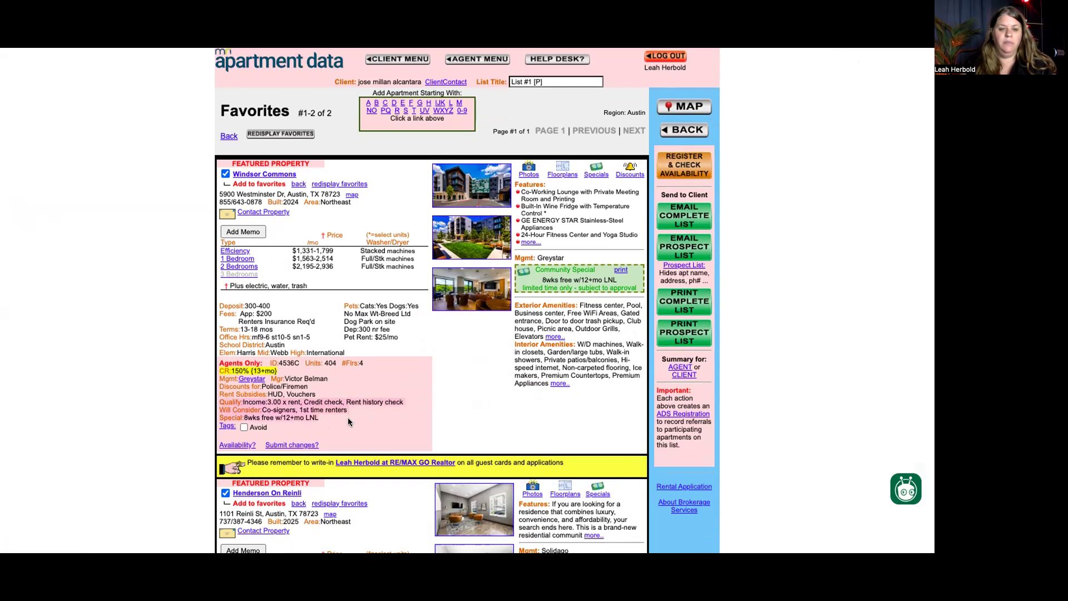
{"action": "right_click", "coordinate": [298, 412]}
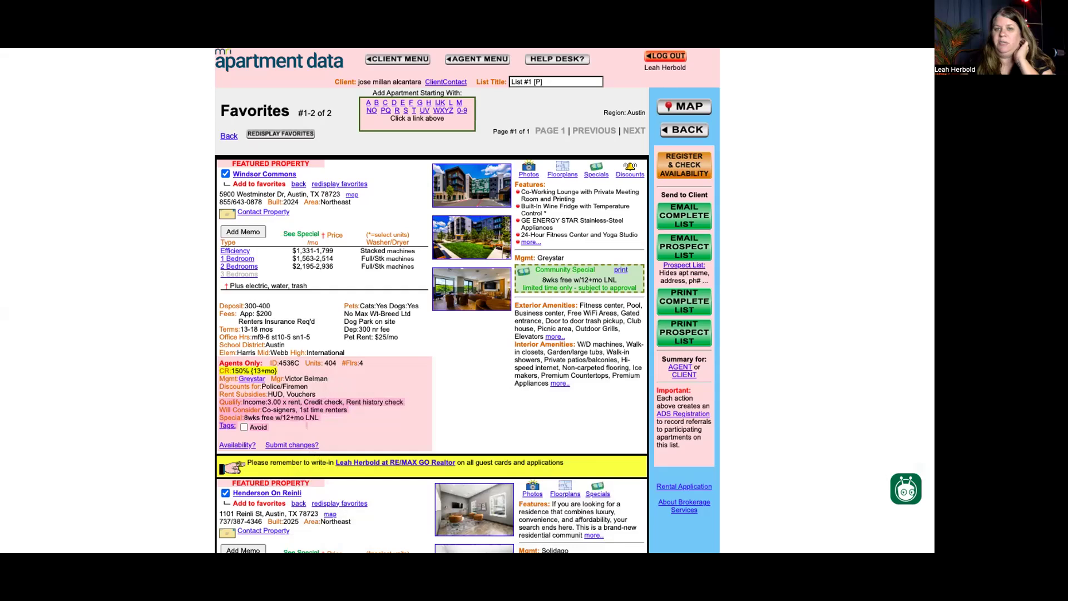
{"action": "key", "text": "ctrl+Tab"}
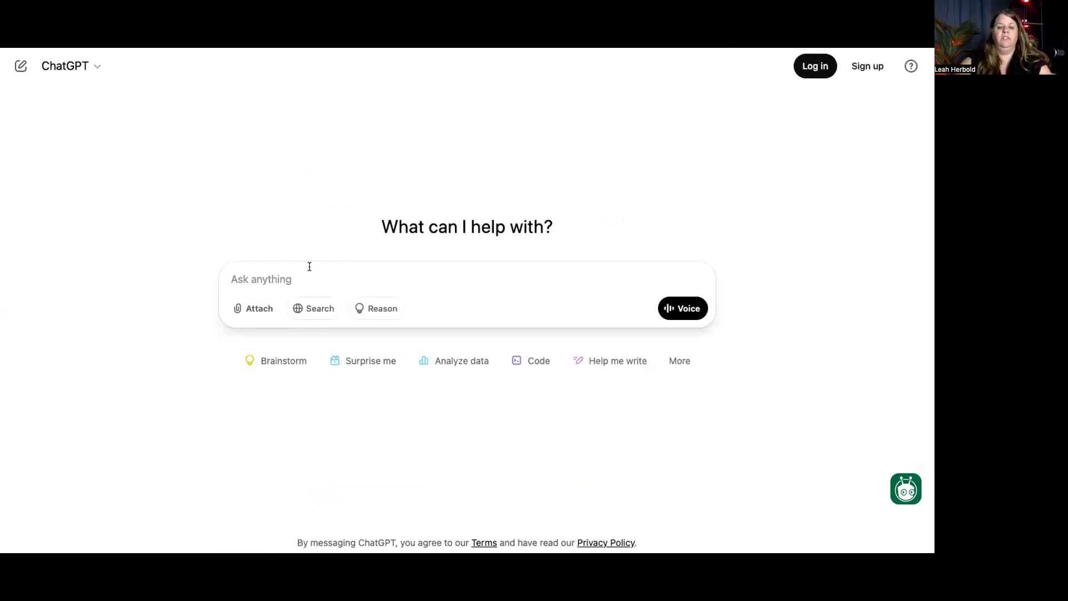
Step: Ask ChatGPT for a Facebook Marketplace ad for an Austin, Texas apartment with the pasted requirements
{"action": "type", "text": "write me a "}
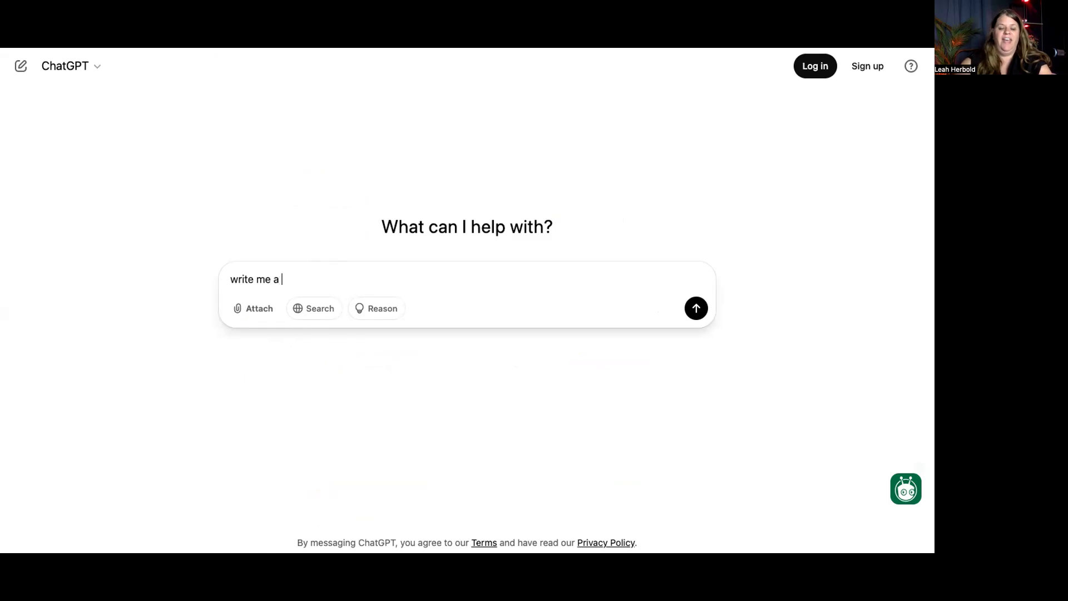
{"action": "type", "text": "facebook mar"}
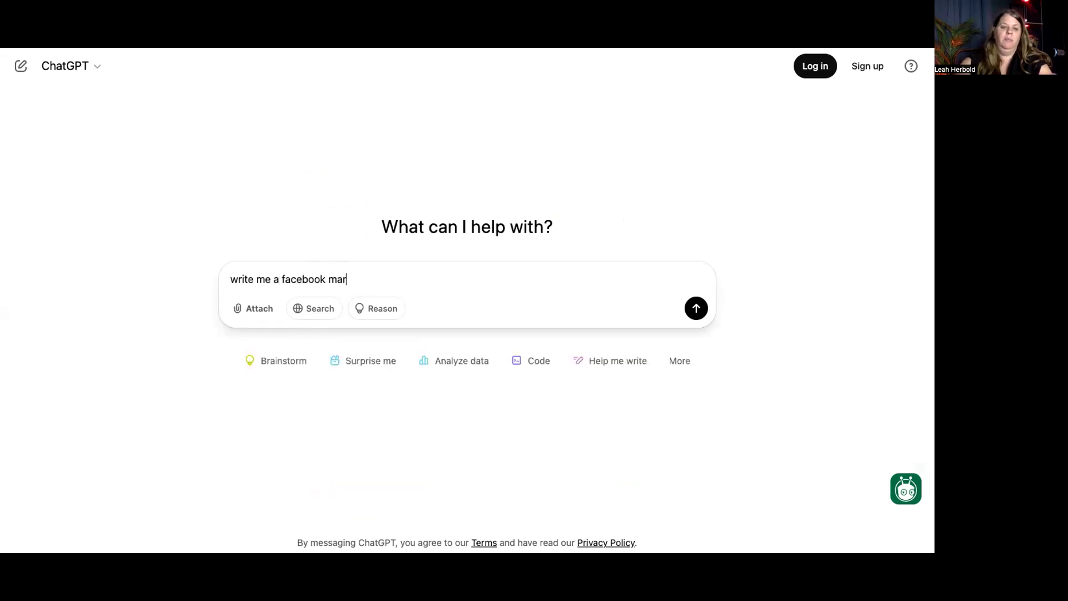
{"action": "type", "text": "ket place "}
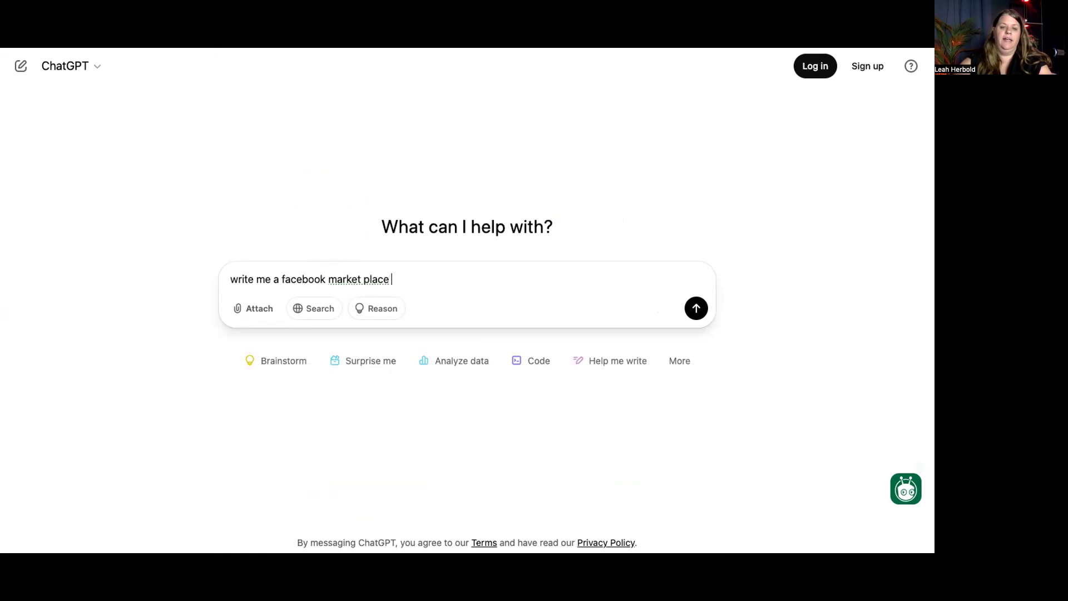
{"action": "type", "text": "ad for a "}
{"action": "type", "text": "n aprat"}
{"action": "key", "text": "BackSpace"}
{"action": "key", "text": "BackSpace"}
{"action": "key", "text": "BackSpace"}
{"action": "type", "text": "artme"}
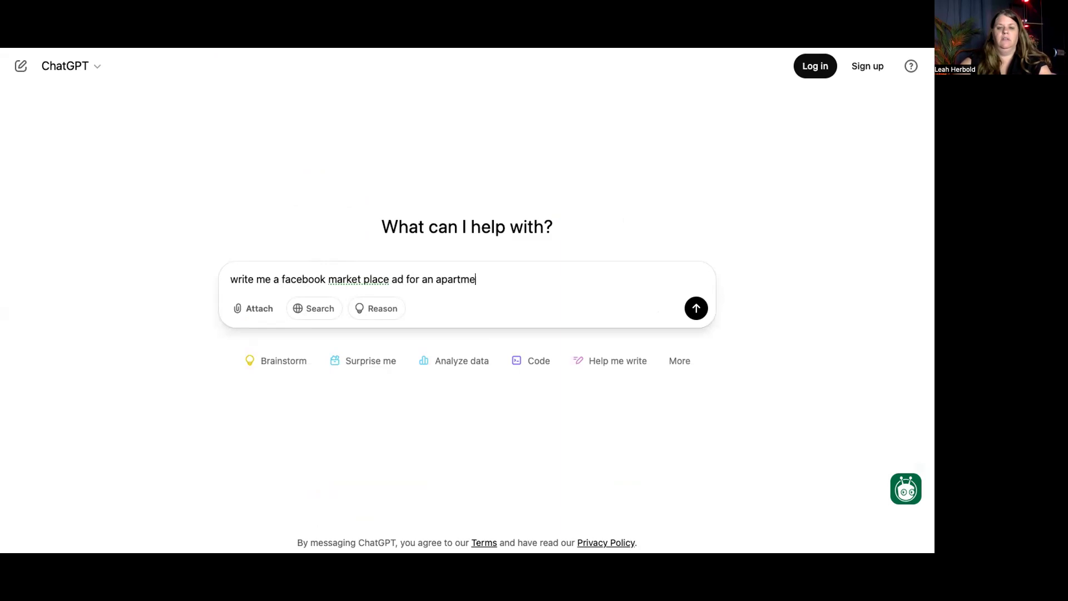
{"action": "type", "text": "nt in austin t"}
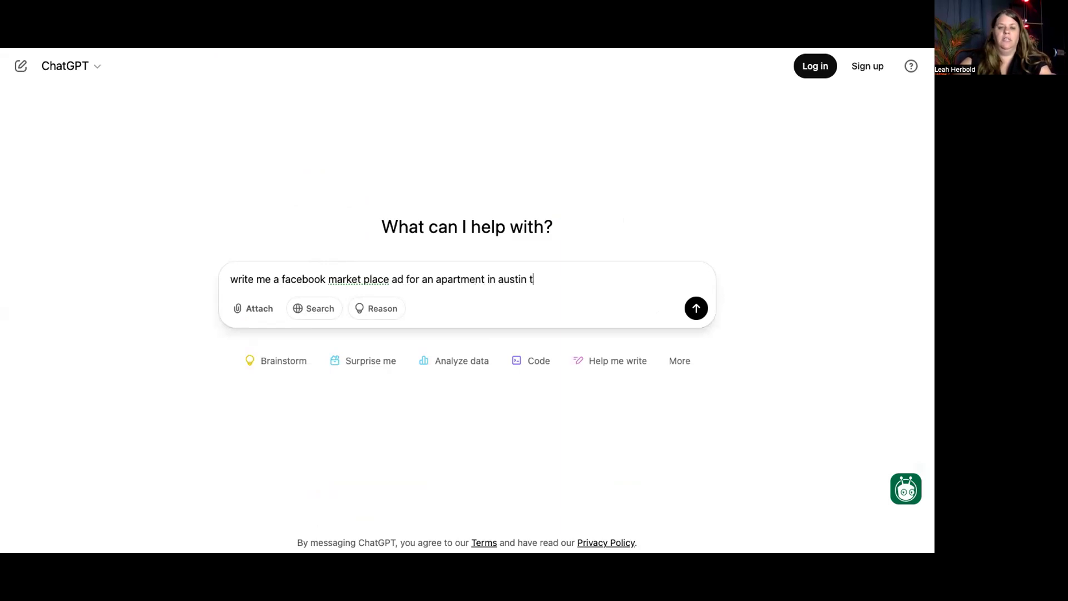
{"action": "type", "text": "exas with thes"}
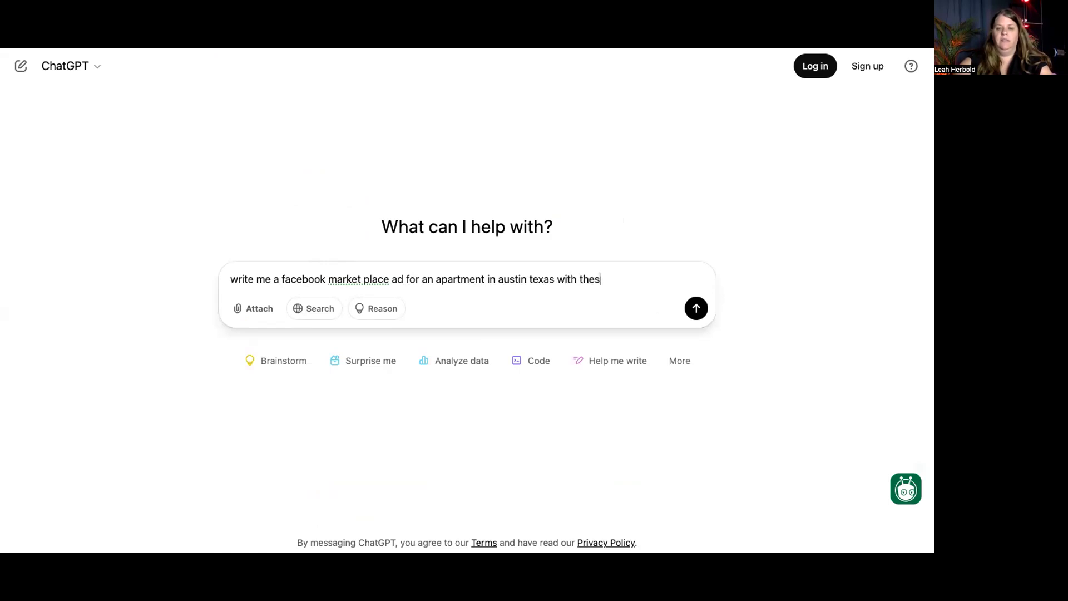
{"action": "type", "text": "e reequ"}
{"action": "key", "text": "BackSpace"}
{"action": "key", "text": "BackSpace"}
{"action": "key", "text": "BackSpace"}
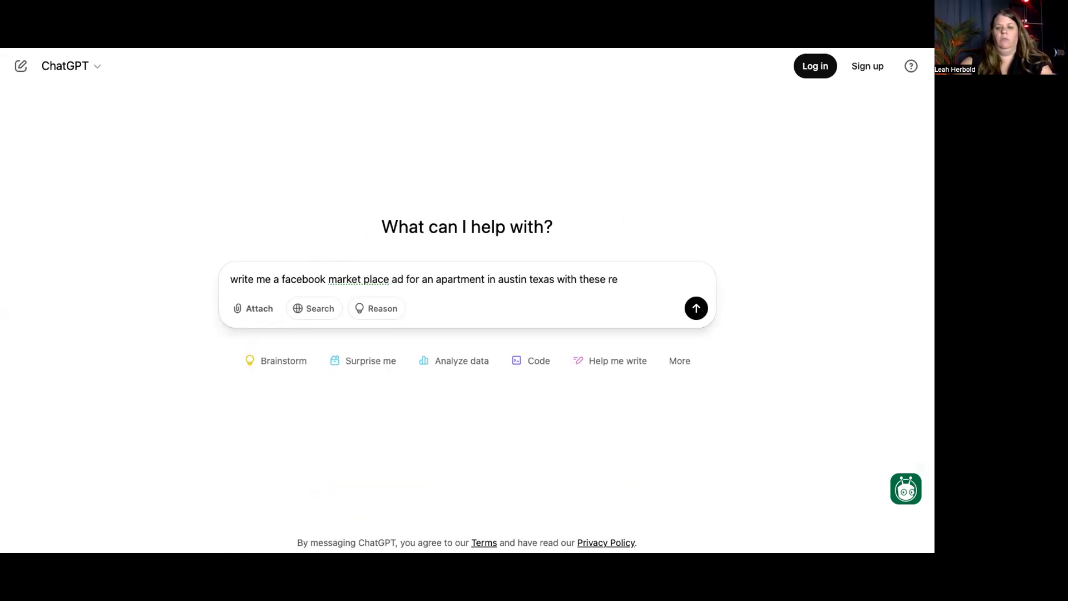
{"action": "type", "text": "quirements"}
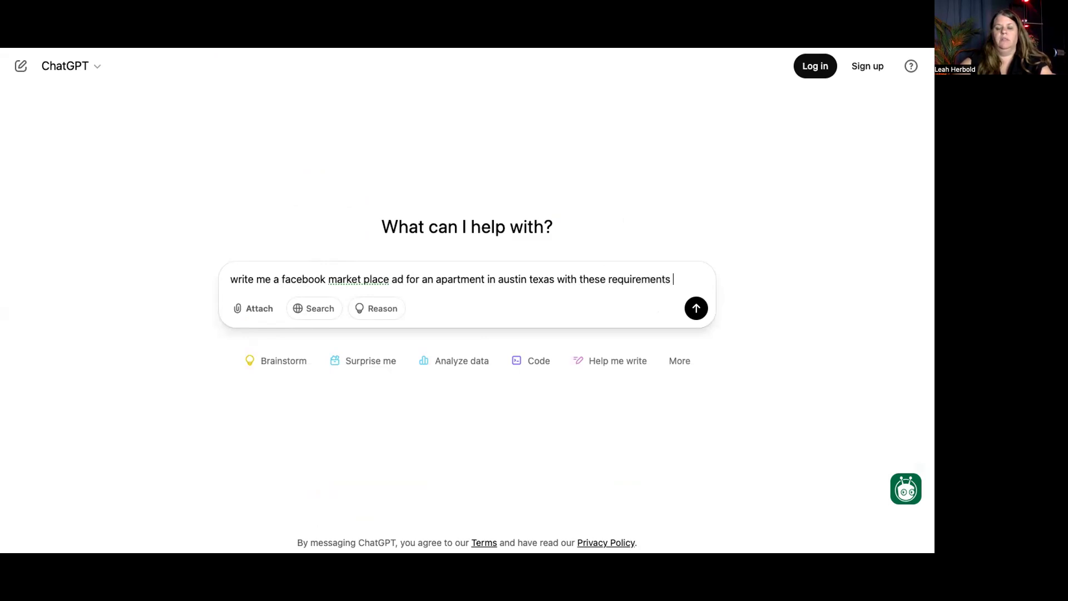
{"action": "right_click", "coordinate": [679, 283]}
{"action": "left_click", "coordinate": [699, 389]}
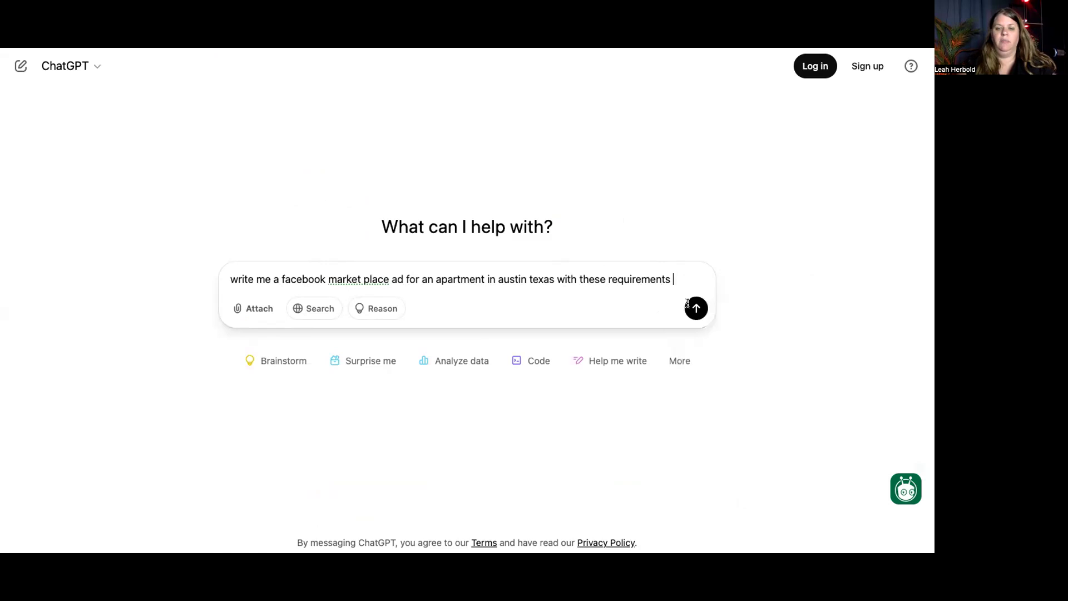
{"action": "key", "text": "BackSpace"}
{"action": "key", "text": "BackSpace"}
{"action": "key", "text": "BackSpace"}
{"action": "key", "text": "BackSpace"}
{"action": "key", "text": "BackSpace"}
{"action": "key", "text": "BackSpace"}
{"action": "key", "text": "BackSpace"}
{"action": "key", "text": "BackSpace"}
{"action": "key", "text": "BackSpace"}
{"action": "key", "text": "BackSpace"}
{"action": "key", "text": "BackSpace"}
{"action": "key", "text": "BackSpace"}
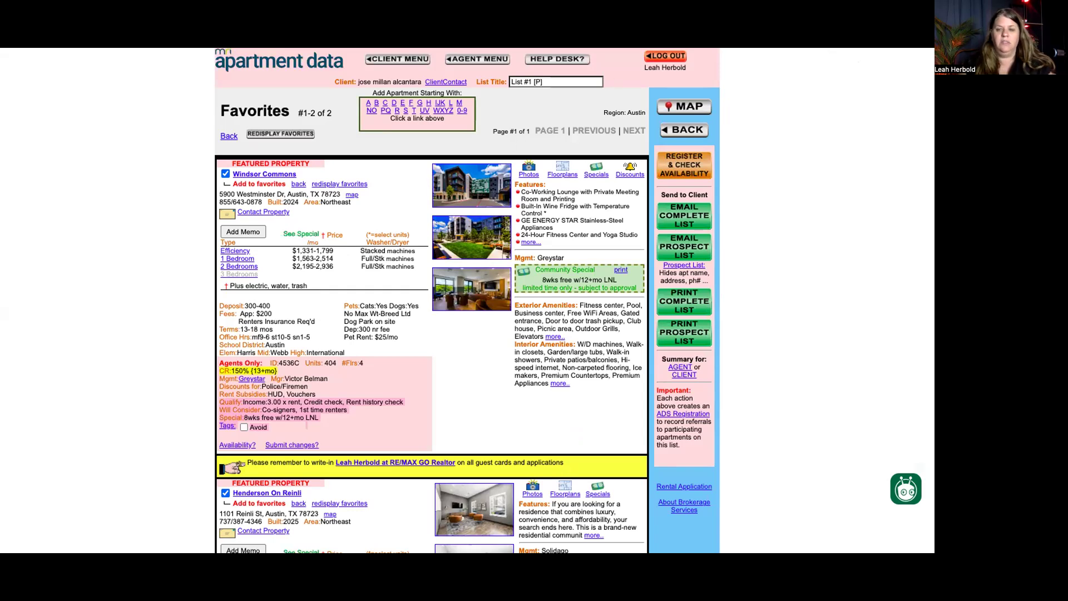
Step: Add a line 'Location: Northeast Austin, Prices and deposit may vary upon application'
{"action": "left_click", "coordinate": [356, 40]}
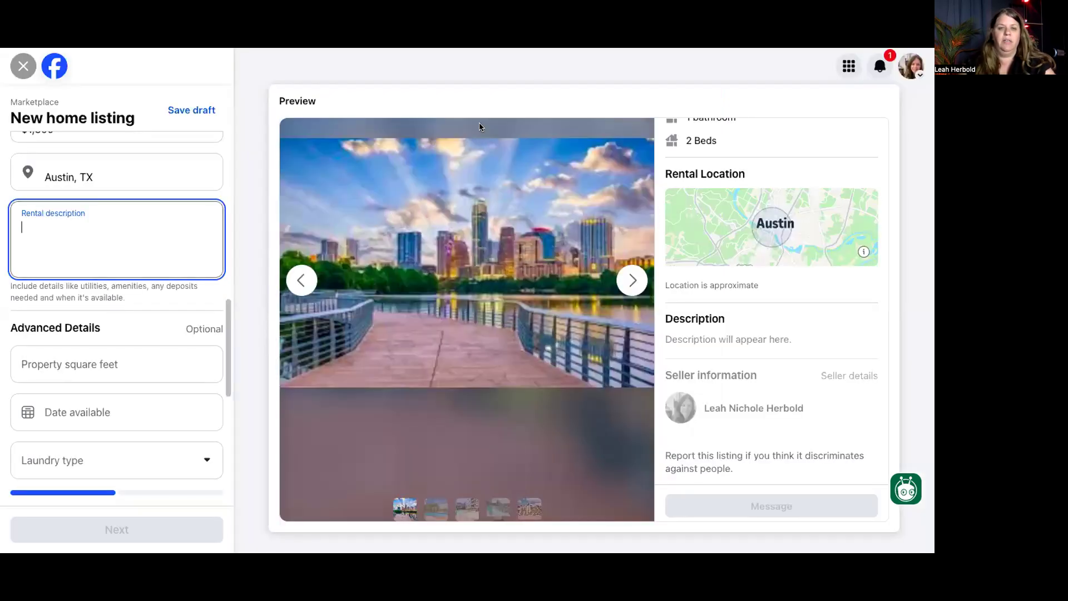
{"action": "key", "text": "ctrl+Tab"}
{"action": "type", "text": "Locatin Nor"}
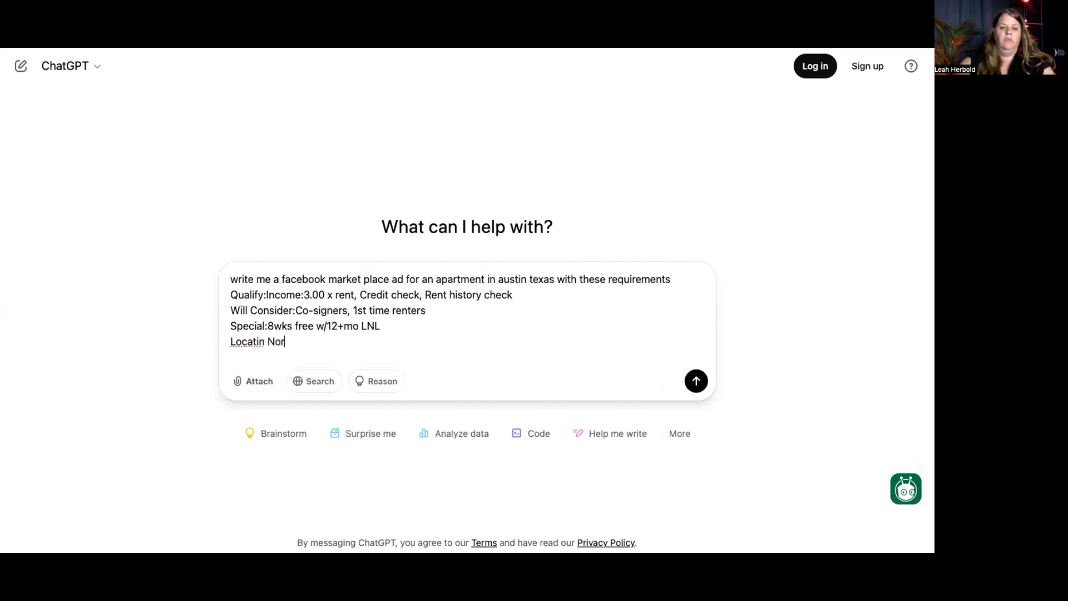
{"action": "type", "text": "theas"}
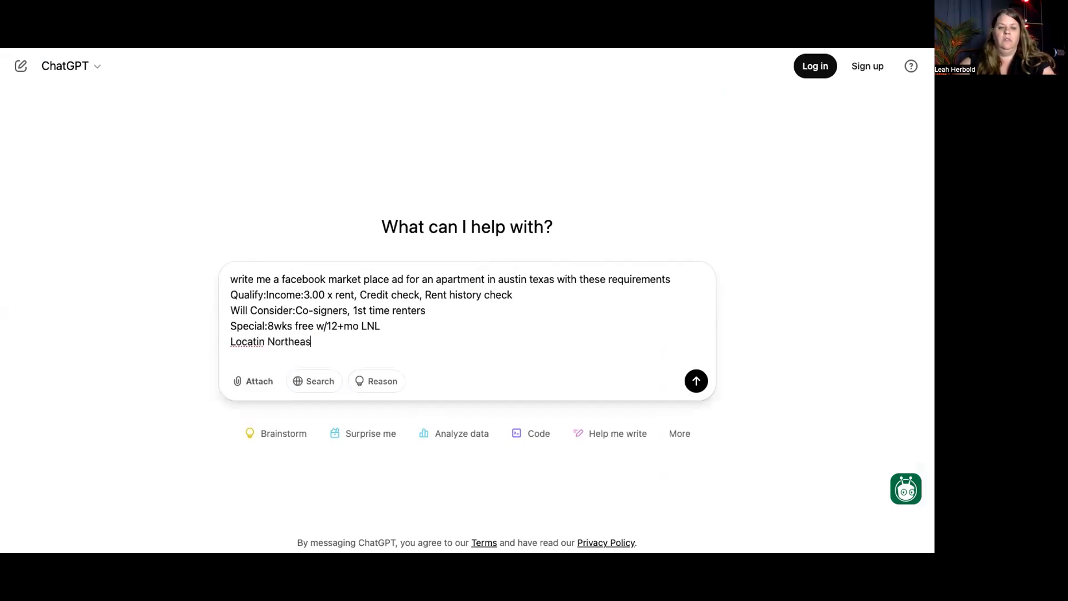
{"action": "type", "text": "t Austin"}
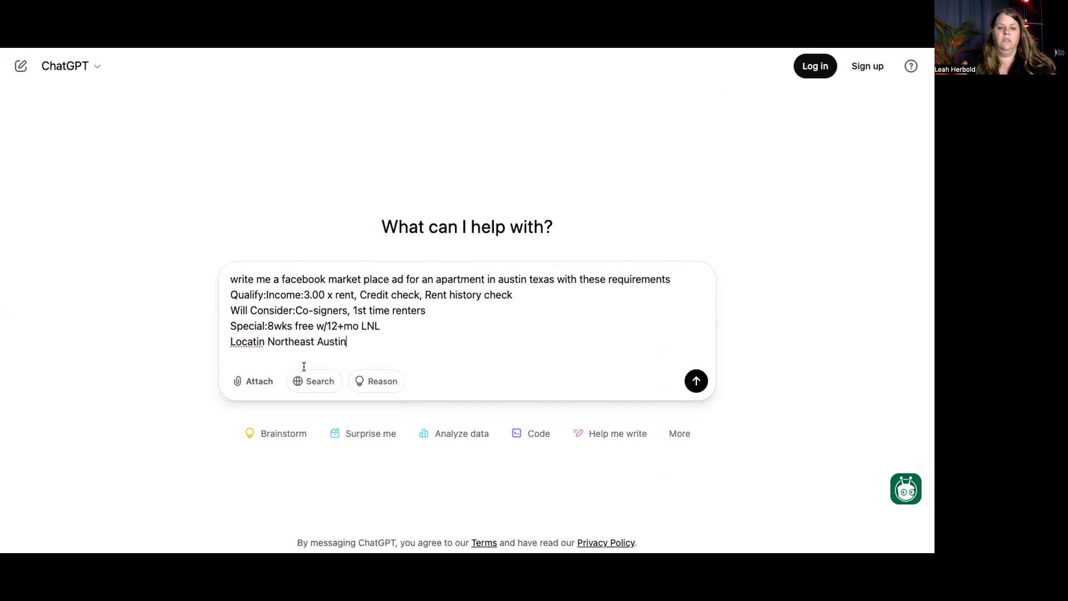
{"action": "left_click", "coordinate": [264, 343]}
{"action": "type", "text": ":"}
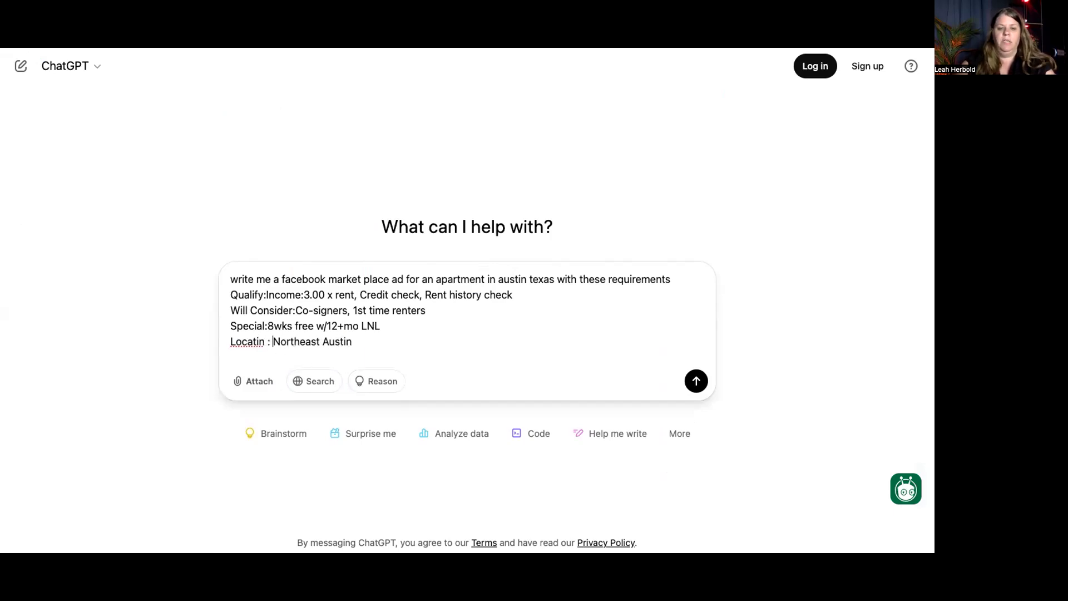
{"action": "left_click", "coordinate": [363, 344]}
{"action": "type", "text": ", Prices and depot"}
{"action": "key", "text": "BackSpace"}
{"action": "key", "text": "BackSpace"}
{"action": "type", "text": "osit"}
{"action": "key", "text": "BackSpace"}
{"action": "type", "text": "t may vary upon application"}
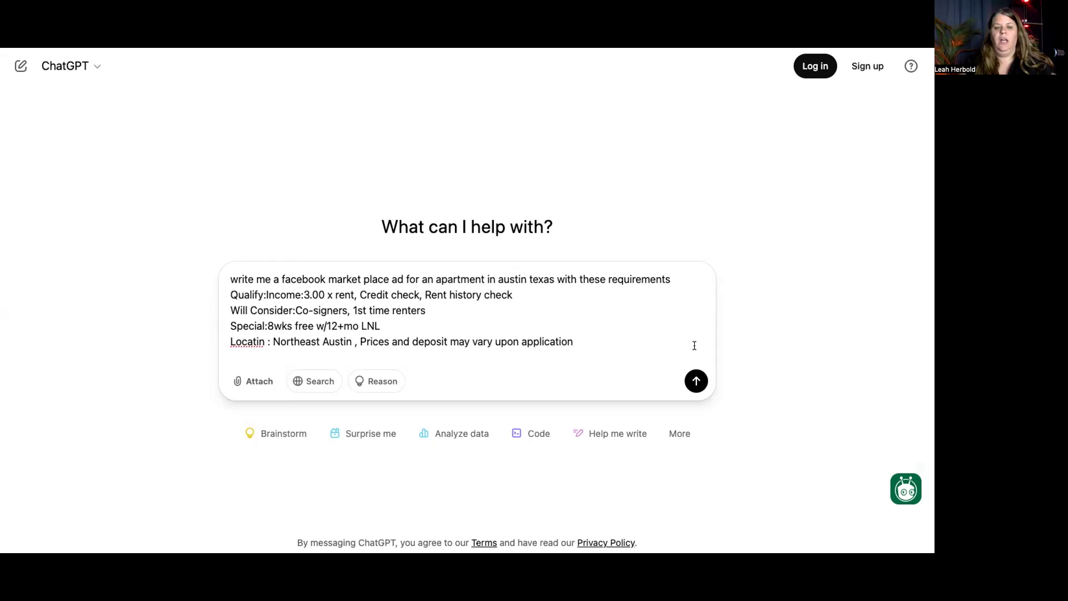
Step: Send the request, review ChatGPT's Northeast Austin apartment ad and copy the reply
{"action": "left_click", "coordinate": [696, 381]}
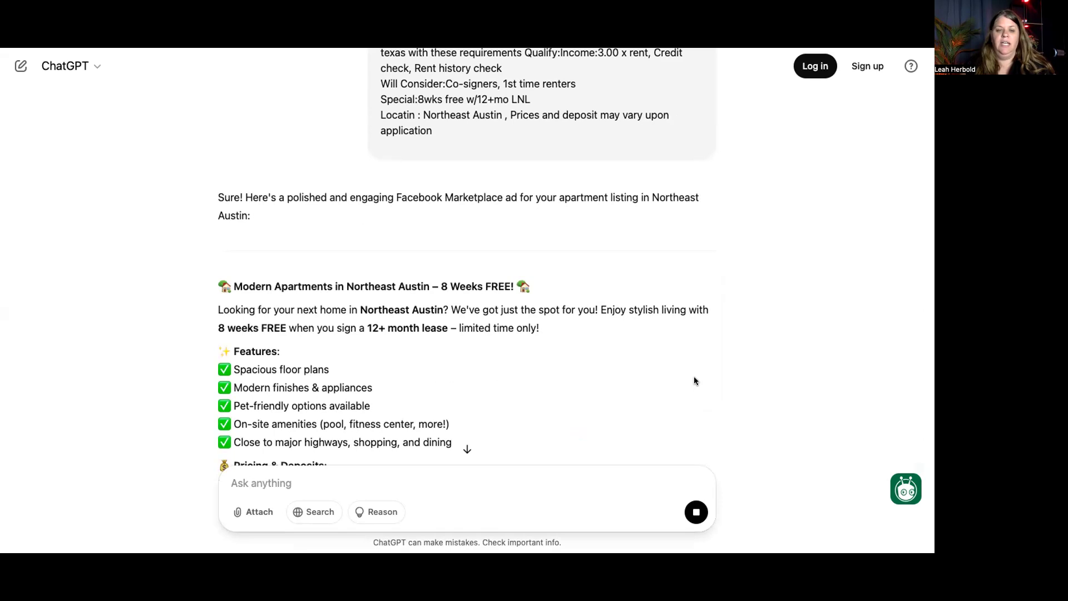
{"action": "scroll", "coordinate": [695, 381], "scroll_direction": "down", "scroll_amount": 5}
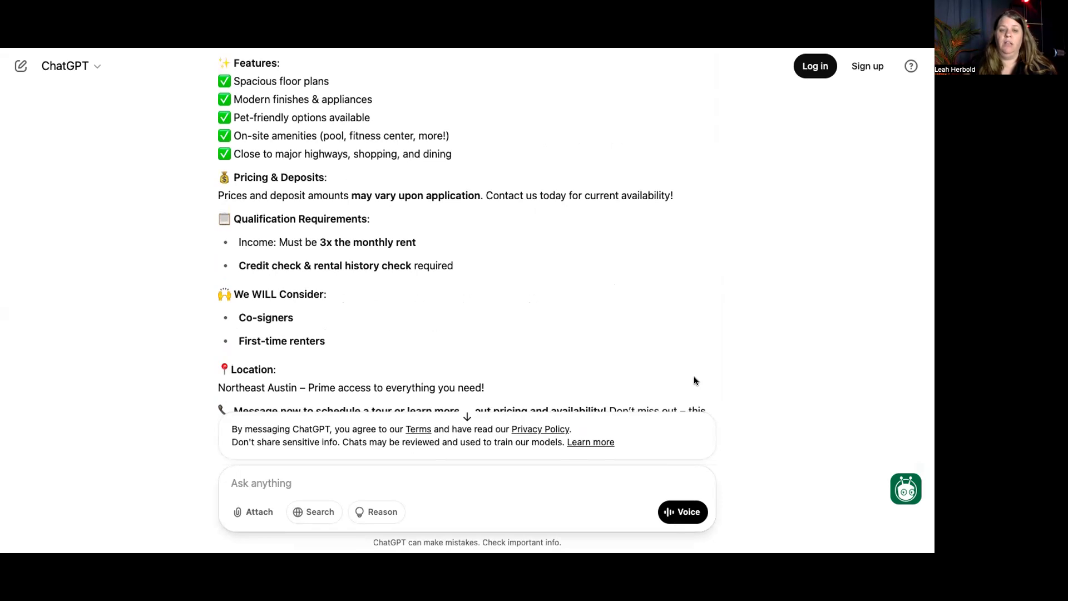
{"action": "scroll", "coordinate": [693, 376], "scroll_direction": "down", "scroll_amount": 2}
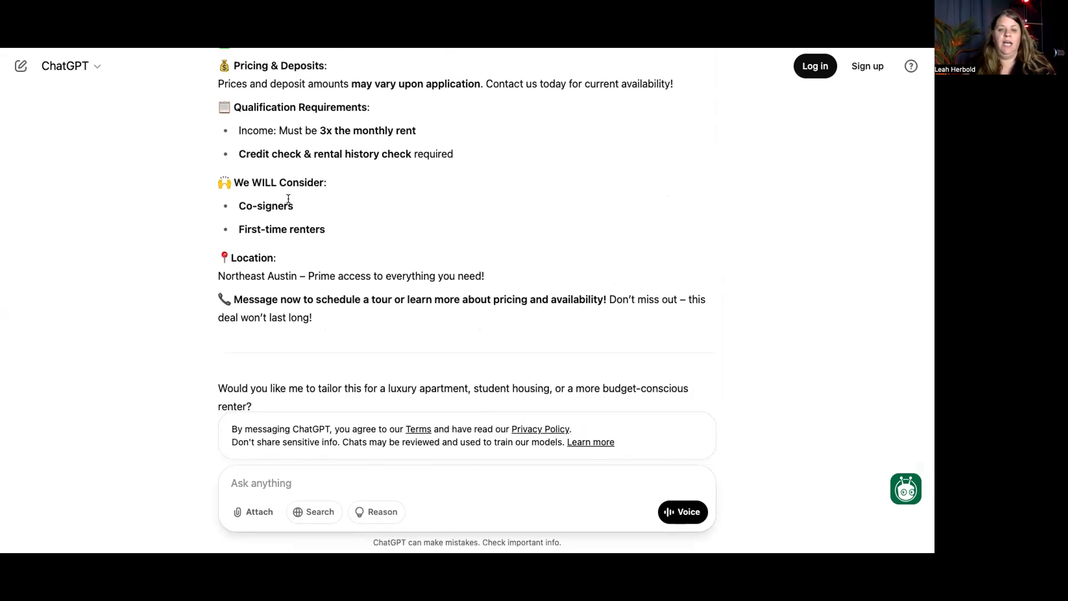
{"action": "scroll", "coordinate": [455, 234], "scroll_direction": "up", "scroll_amount": 1}
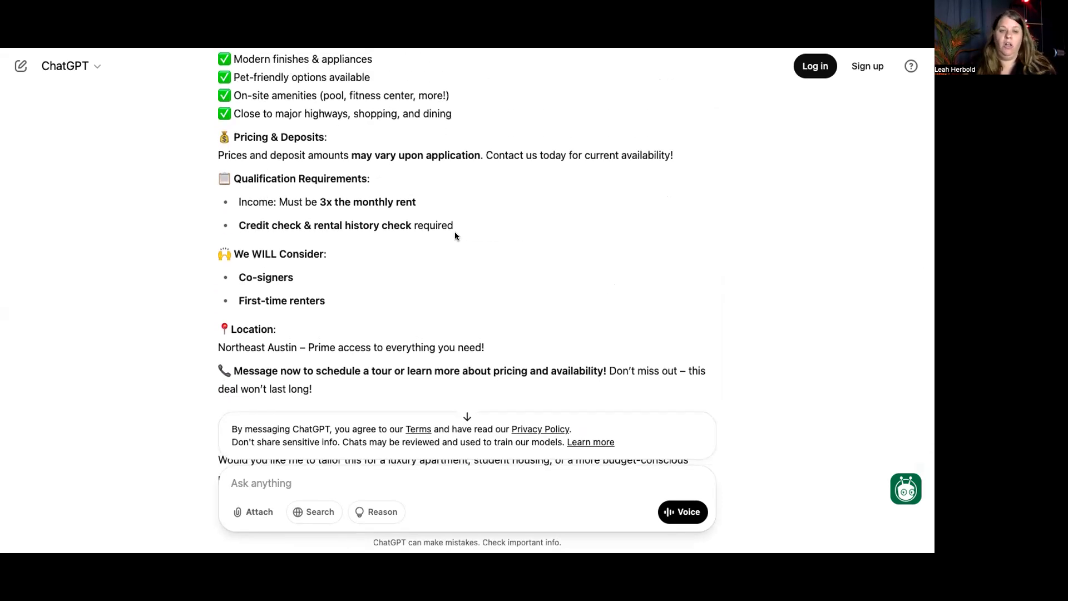
{"action": "scroll", "coordinate": [455, 234], "scroll_direction": "up", "scroll_amount": 2}
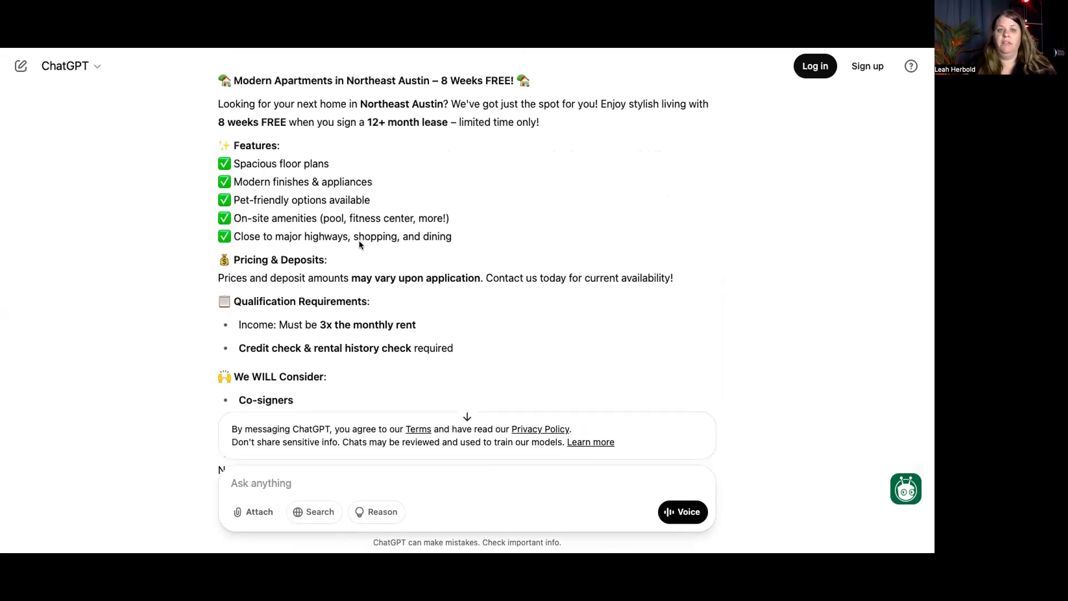
{"action": "scroll", "coordinate": [359, 240], "scroll_direction": "down", "scroll_amount": 3}
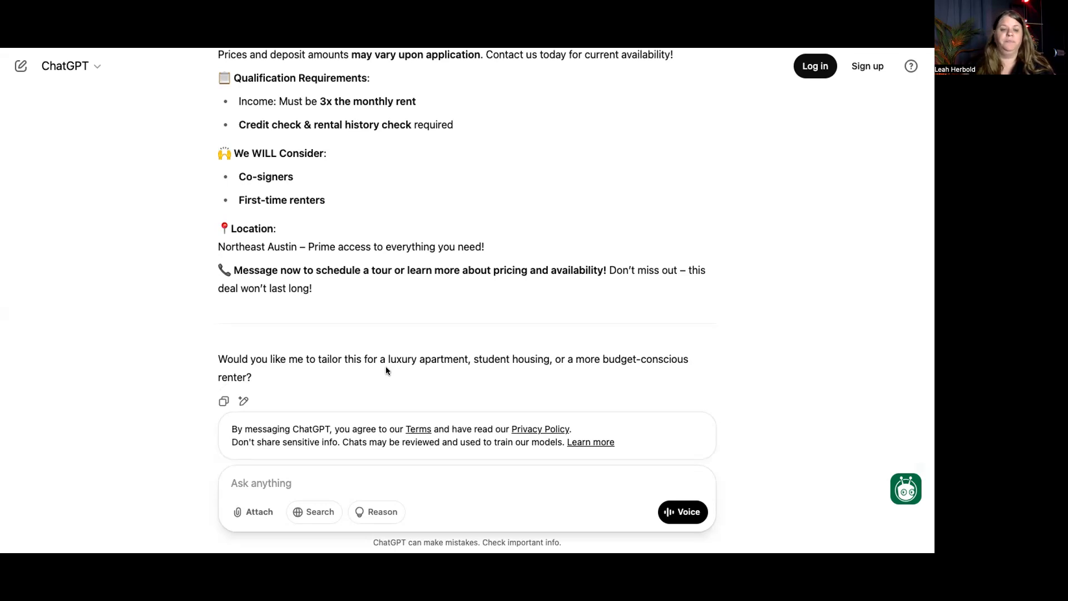
{"action": "left_click", "coordinate": [225, 400]}
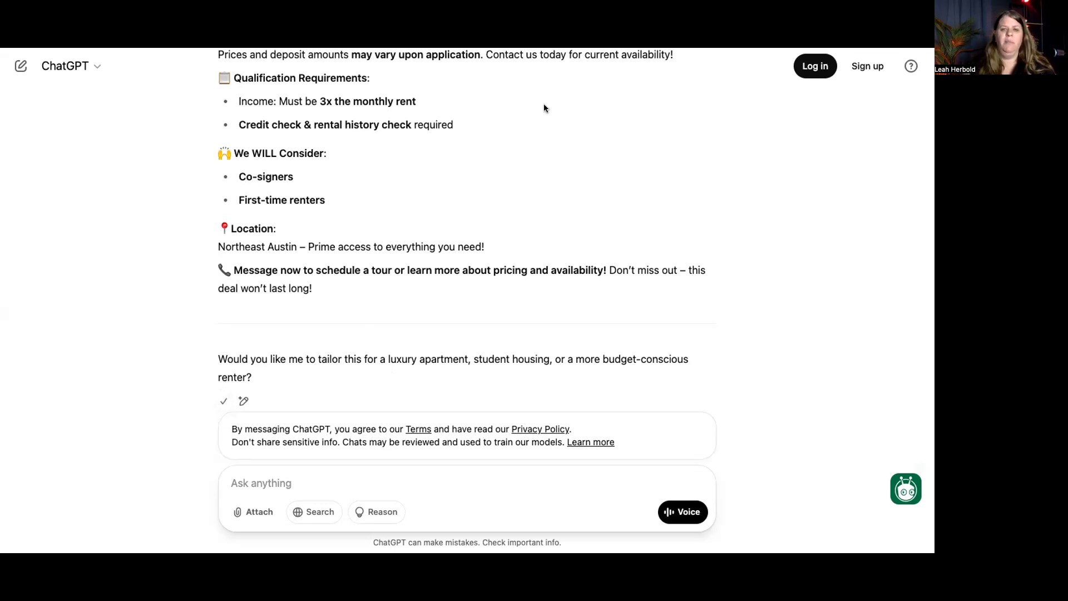
Step: Paste the ChatGPT ad into the Rental description and delete its intro sentence, divider and blank lines
{"action": "key", "text": "ctrl+Tab"}
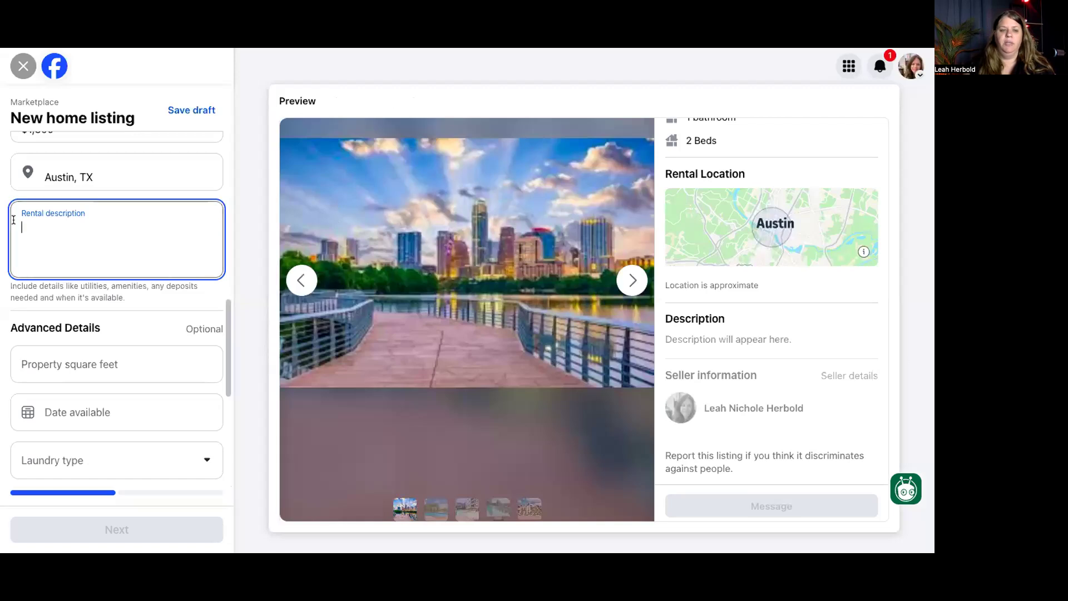
{"action": "right_click", "coordinate": [29, 225]}
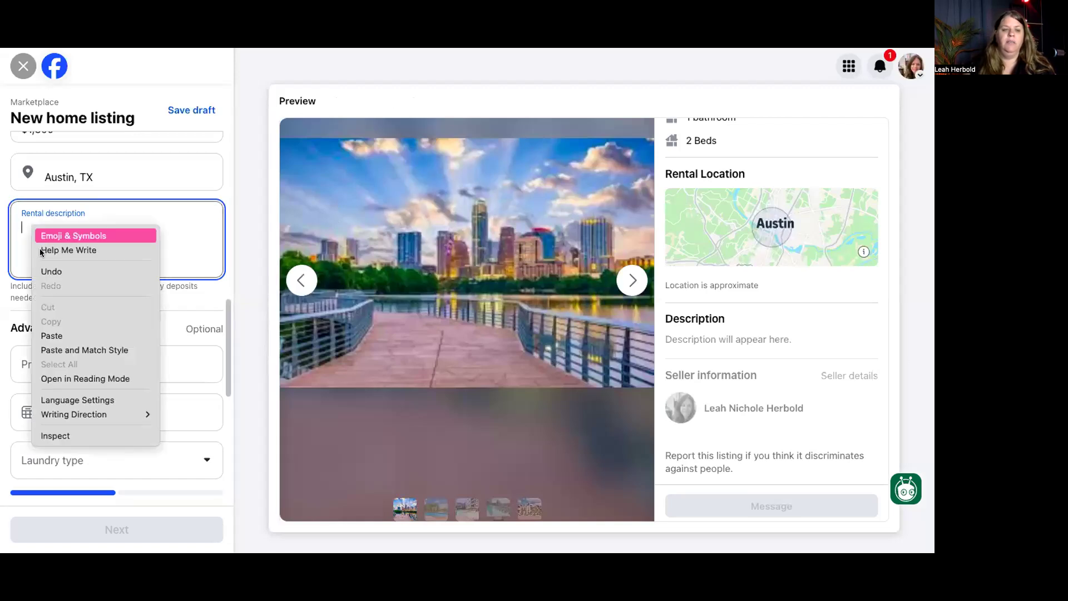
{"action": "left_click", "coordinate": [60, 334]}
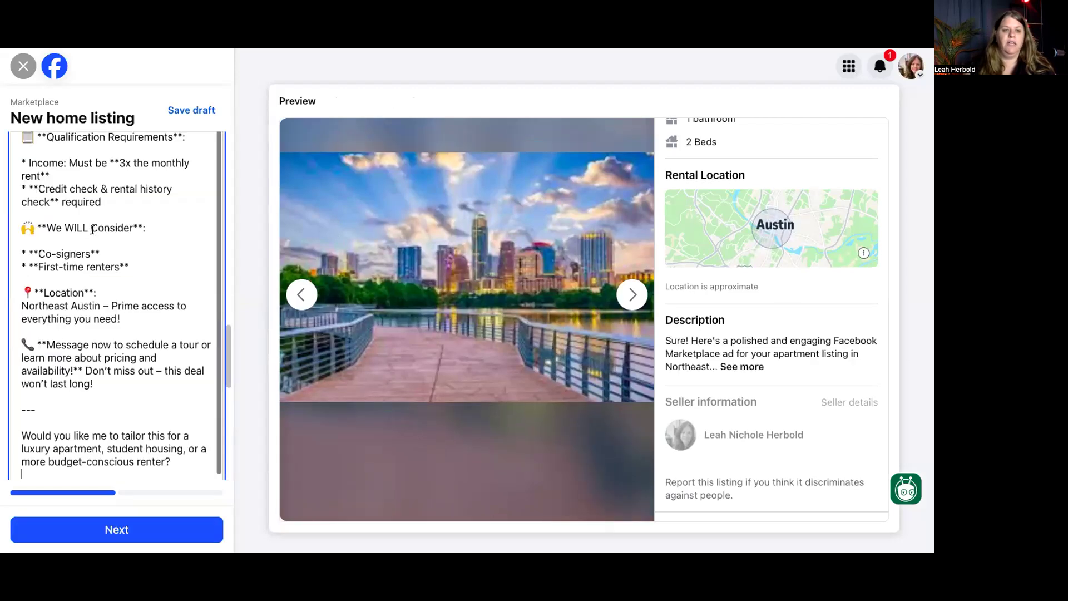
{"action": "scroll", "coordinate": [92, 229], "scroll_direction": "up", "scroll_amount": 15}
{"action": "scroll", "coordinate": [86, 214], "scroll_direction": "down", "scroll_amount": 3}
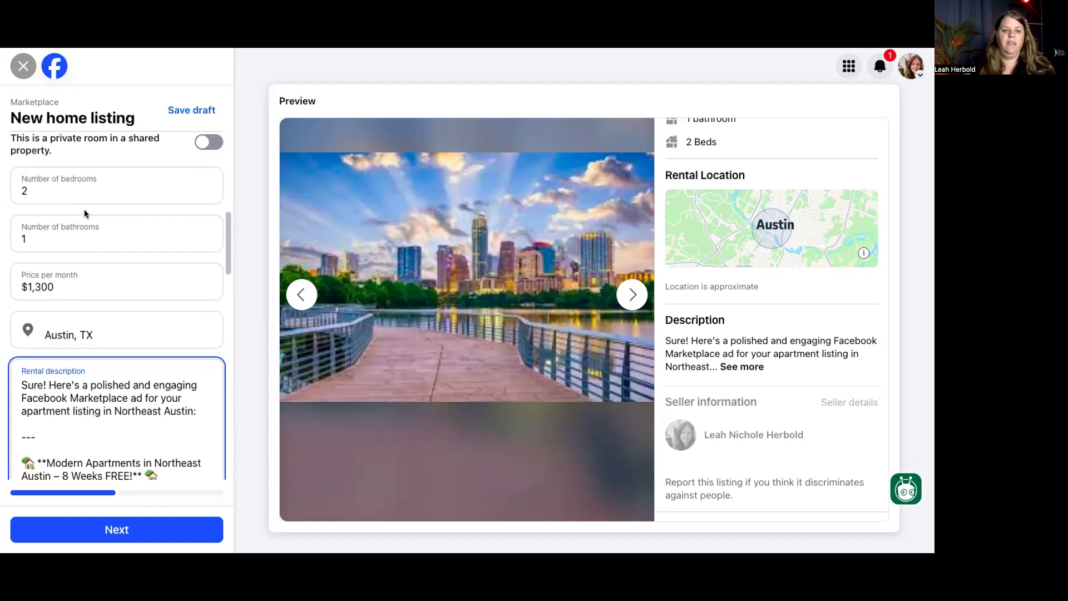
{"action": "scroll", "coordinate": [85, 214], "scroll_direction": "down", "scroll_amount": 3}
{"action": "left_click", "coordinate": [66, 282]}
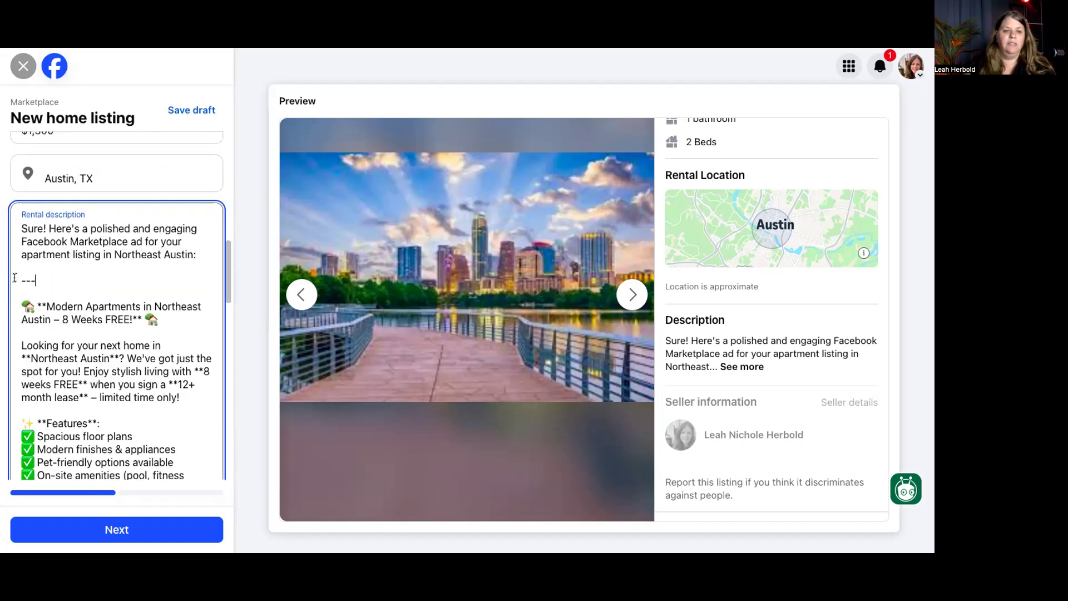
{"action": "left_click_drag", "start_coordinate": [15, 278], "coordinate": [15, 222]}
{"action": "key", "text": "BackSpace"}
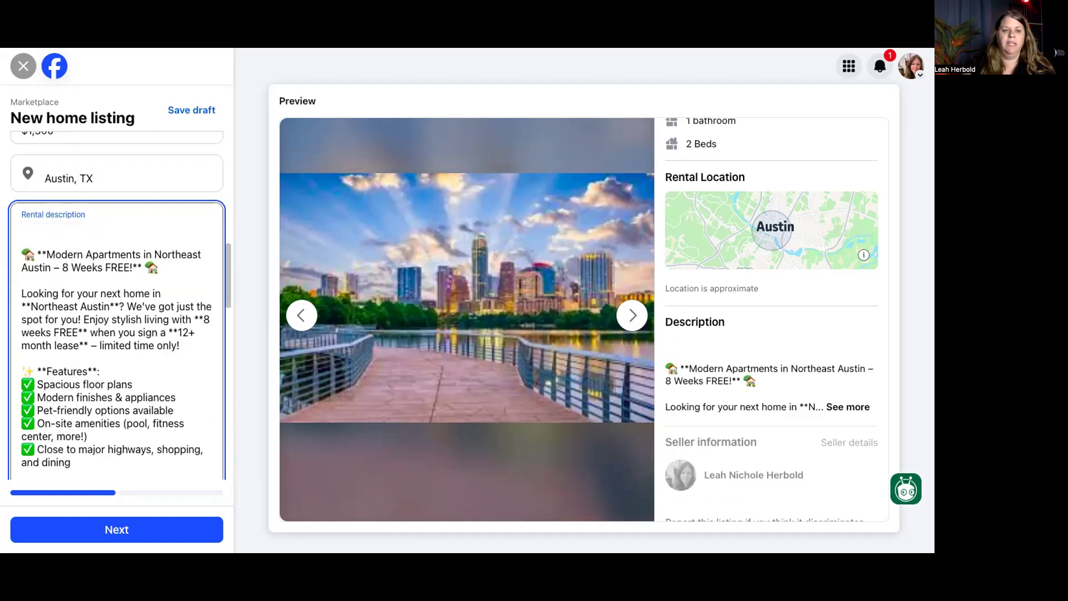
{"action": "left_click", "coordinate": [21, 250]}
{"action": "key", "text": "BackSpace"}
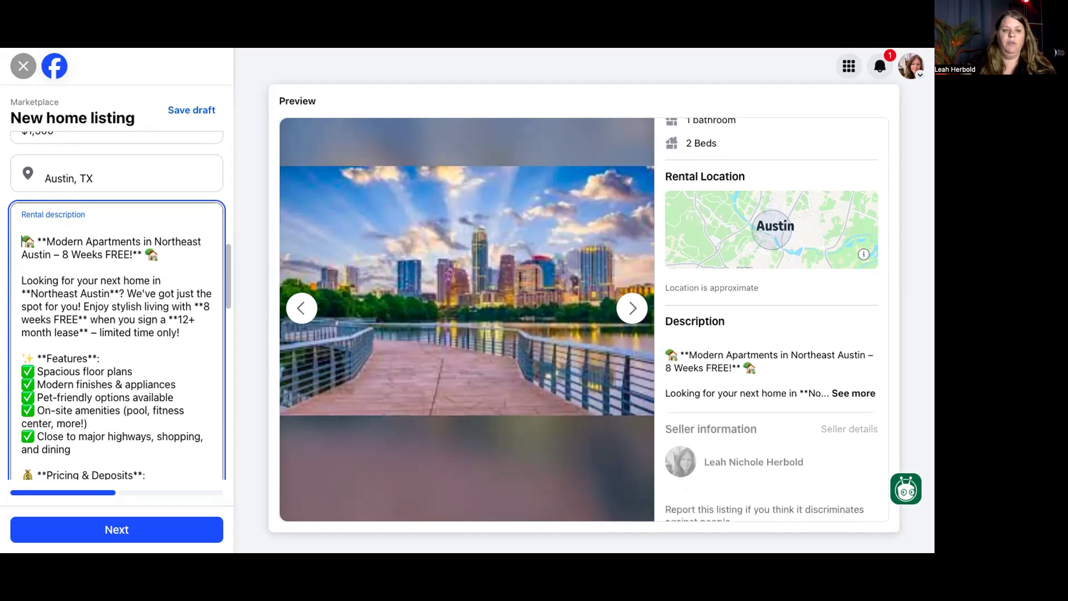
{"action": "key", "text": "BackSpace"}
{"action": "left_click", "coordinate": [47, 228]}
{"action": "key", "text": "BackSpace"}
{"action": "key", "text": "BackSpace"}
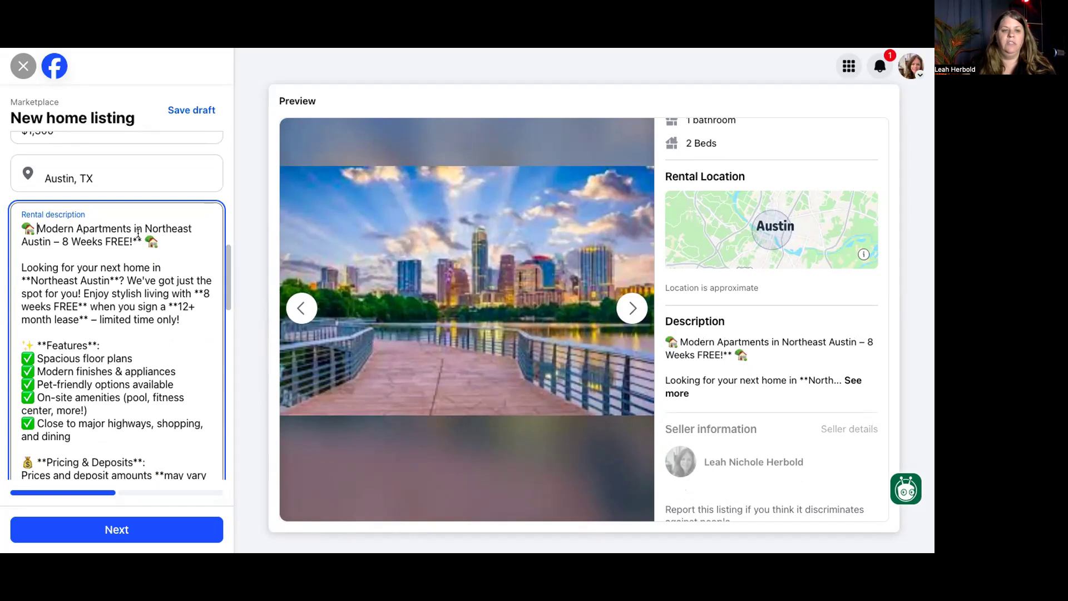
Step: Strip the asterisks around FREE!, Austin, Northeast, 8 weeks FREE, 12+ and lease
{"action": "left_click", "coordinate": [142, 240]}
{"action": "key", "text": "BackSpace"}
{"action": "key", "text": "BackSpace"}
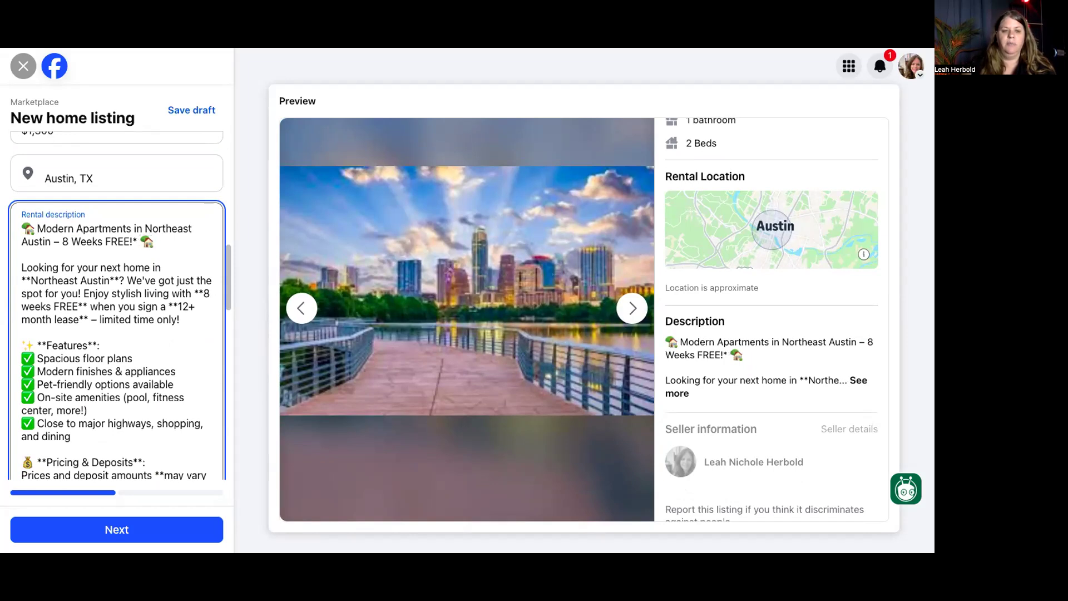
{"action": "left_click", "coordinate": [118, 274]}
{"action": "key", "text": "BackSpace"}
{"action": "key", "text": "BackSpace"}
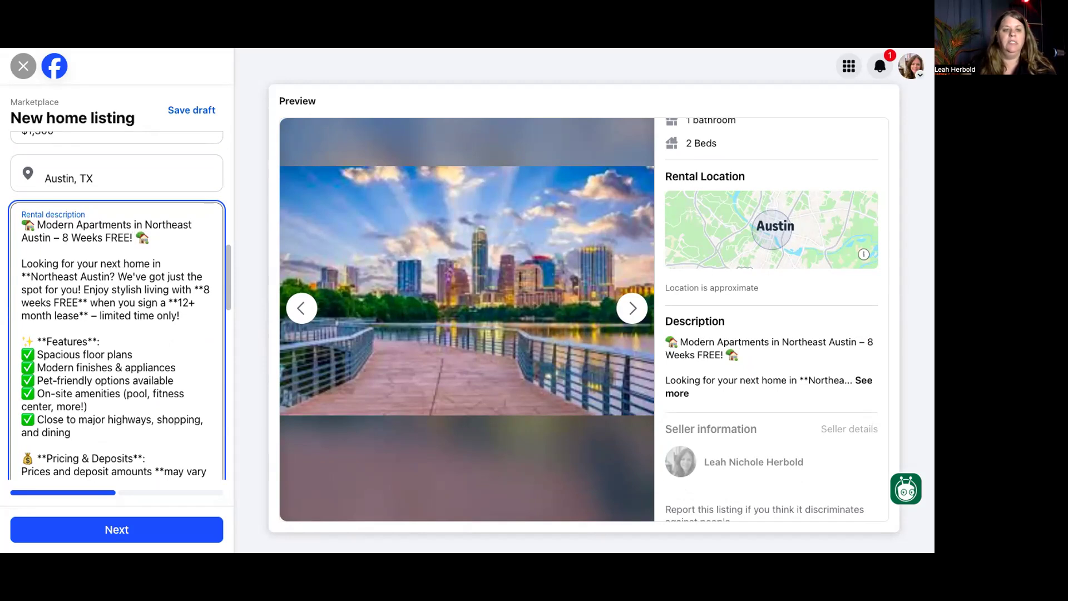
{"action": "left_click", "coordinate": [32, 276]}
{"action": "key", "text": "BackSpace"}
{"action": "key", "text": "BackSpace"}
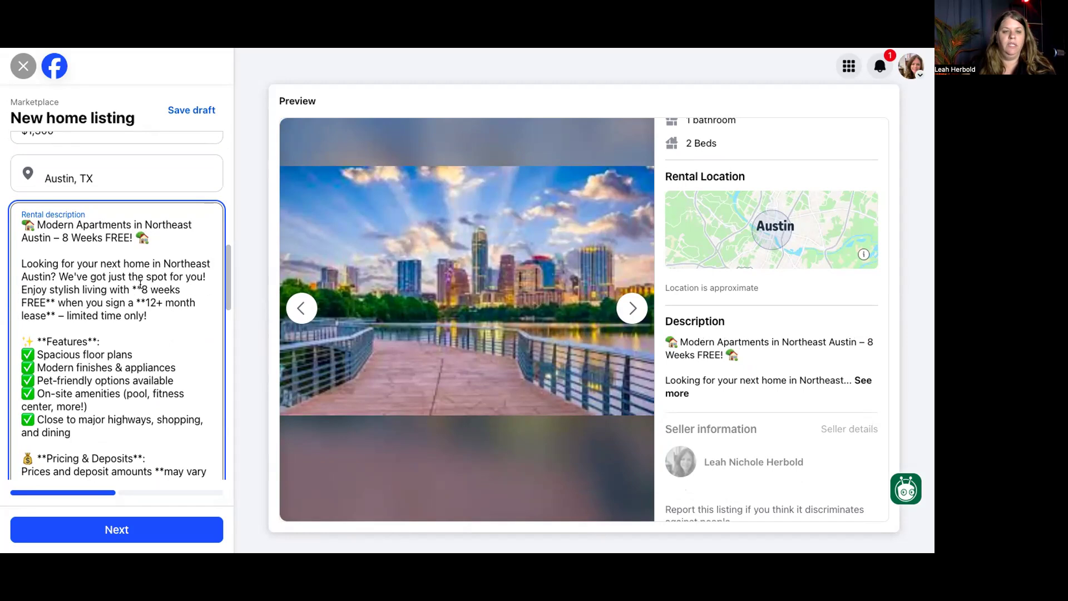
{"action": "left_click", "coordinate": [141, 286]}
{"action": "key", "text": "BackSpace"}
{"action": "key", "text": "BackSpace"}
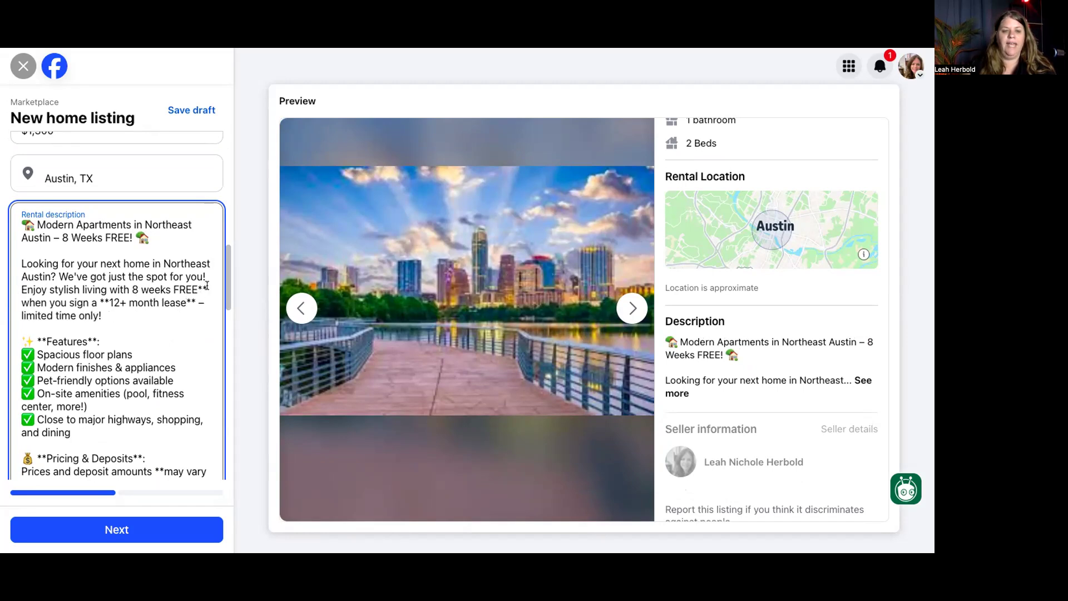
{"action": "key", "text": "BackSpace"}
{"action": "key", "text": "BackSpace"}
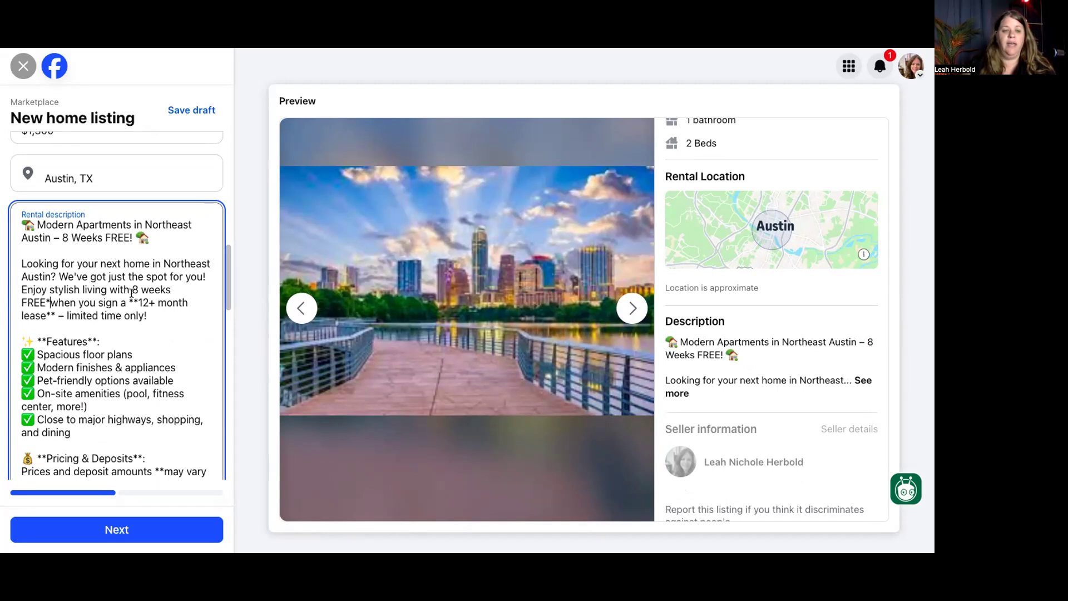
{"action": "key", "text": "BackSpace"}
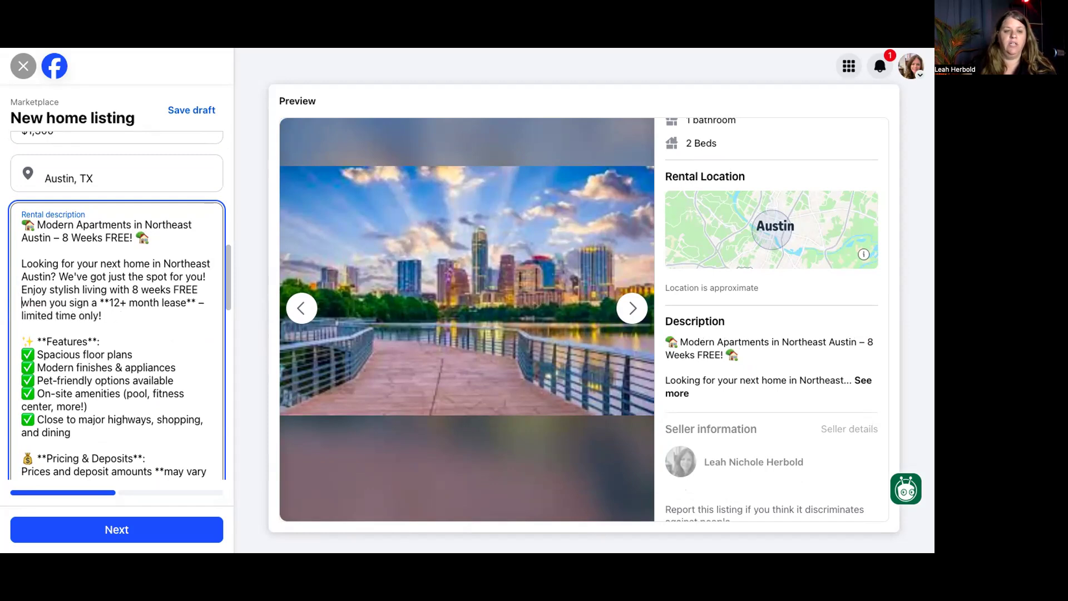
{"action": "left_click", "coordinate": [128, 304]}
{"action": "left_click", "coordinate": [110, 304]}
{"action": "key", "text": "BackSpace"}
{"action": "key", "text": "BackSpace"}
{"action": "left_click", "coordinate": [186, 302]}
{"action": "key", "text": "BackSpace"}
{"action": "key", "text": "BackSpace"}
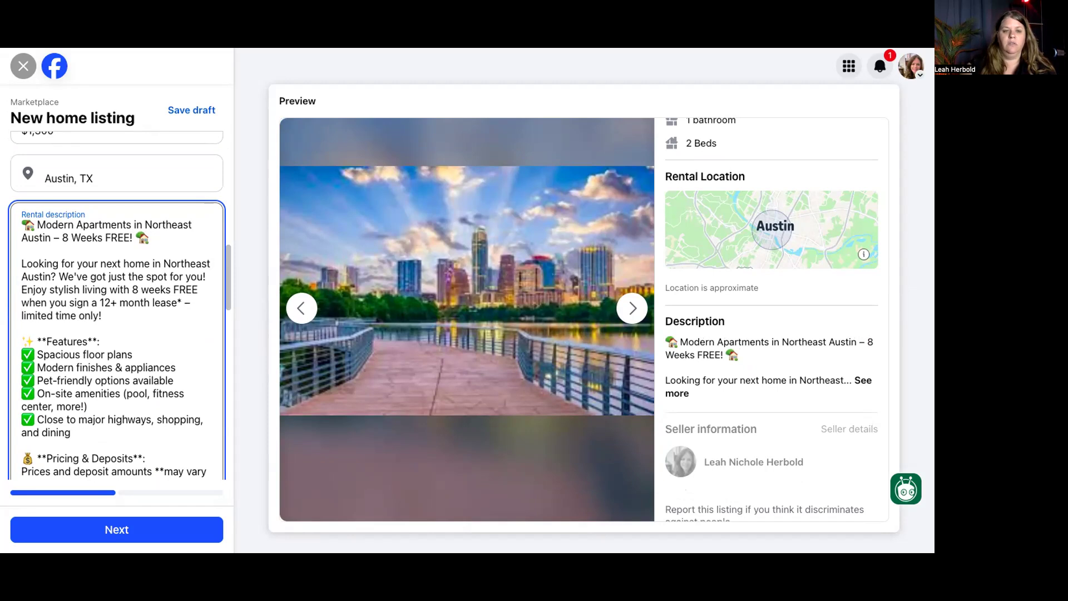
Step: Remove asterisks from Features, Pricing & Deposits and the 'may vary upon application.' line
{"action": "scroll", "coordinate": [134, 317], "scroll_direction": "down", "scroll_amount": 1}
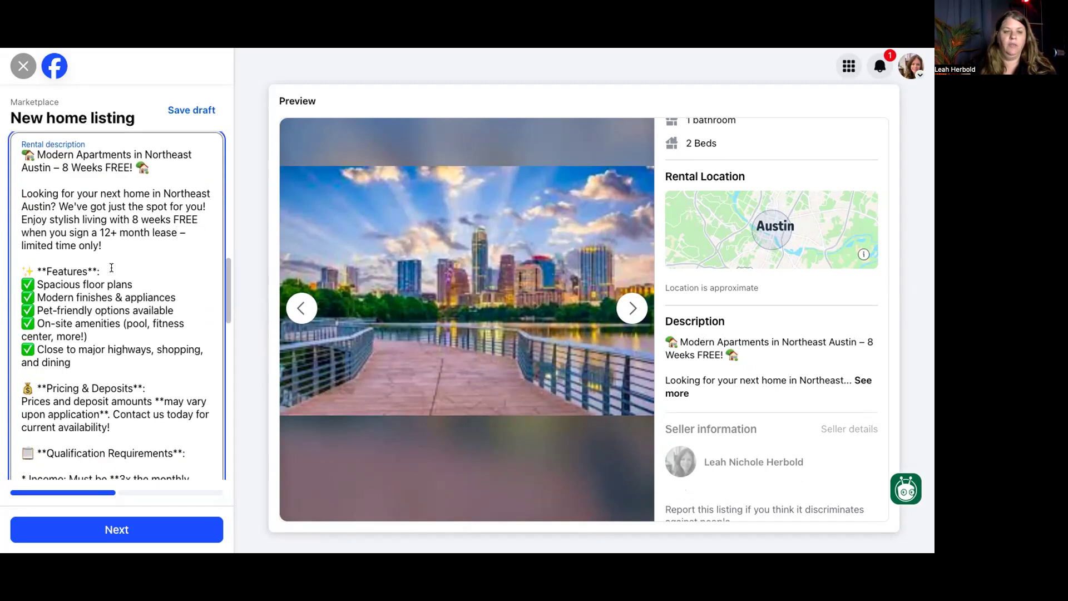
{"action": "left_click", "coordinate": [95, 266]}
{"action": "key", "text": "BackSpace"}
{"action": "key", "text": "BackSpace"}
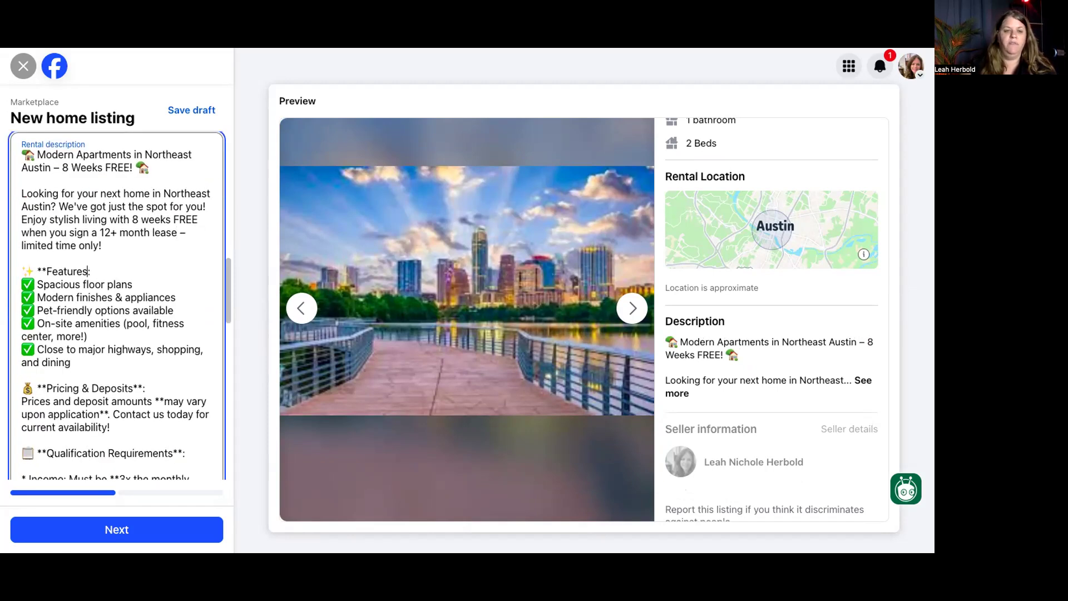
{"action": "left_click", "coordinate": [45, 271]}
{"action": "key", "text": "BackSpace"}
{"action": "key", "text": "BackSpace"}
{"action": "scroll", "coordinate": [117, 306], "scroll_direction": "down", "scroll_amount": 3}
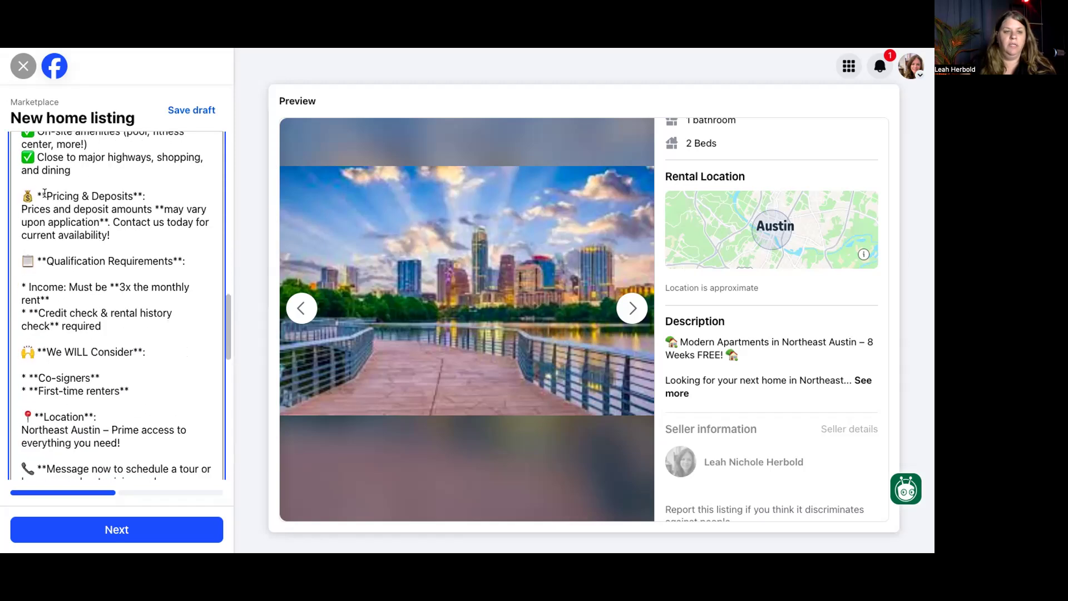
{"action": "left_click", "coordinate": [45, 193]}
{"action": "key", "text": "BackSpace"}
{"action": "key", "text": "BackSpace"}
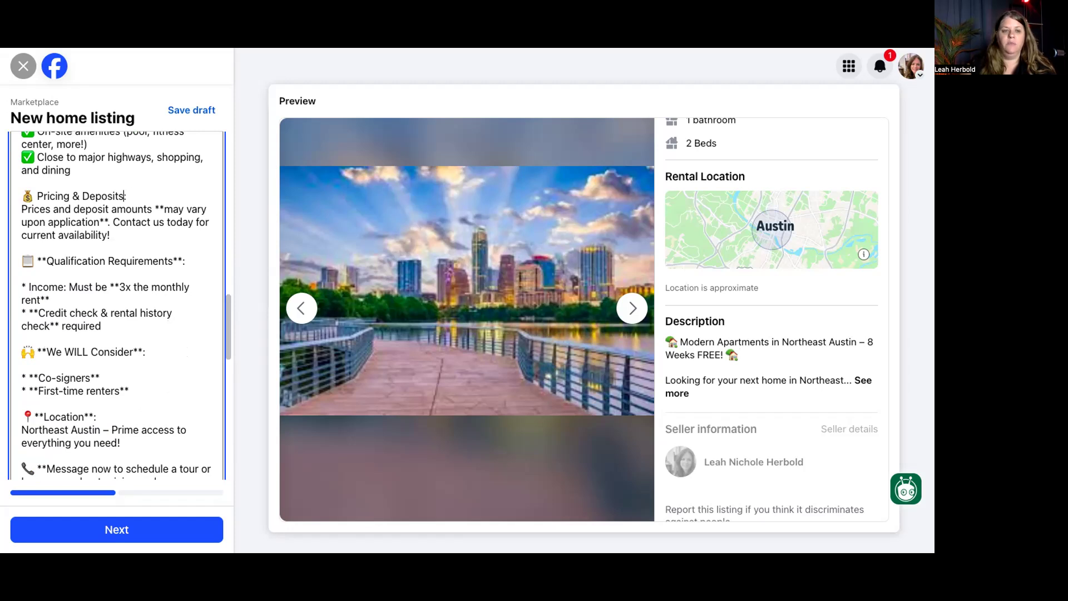
{"action": "scroll", "coordinate": [133, 225], "scroll_direction": "down", "scroll_amount": 1}
{"action": "scroll", "coordinate": [170, 179], "scroll_direction": "up", "scroll_amount": 1}
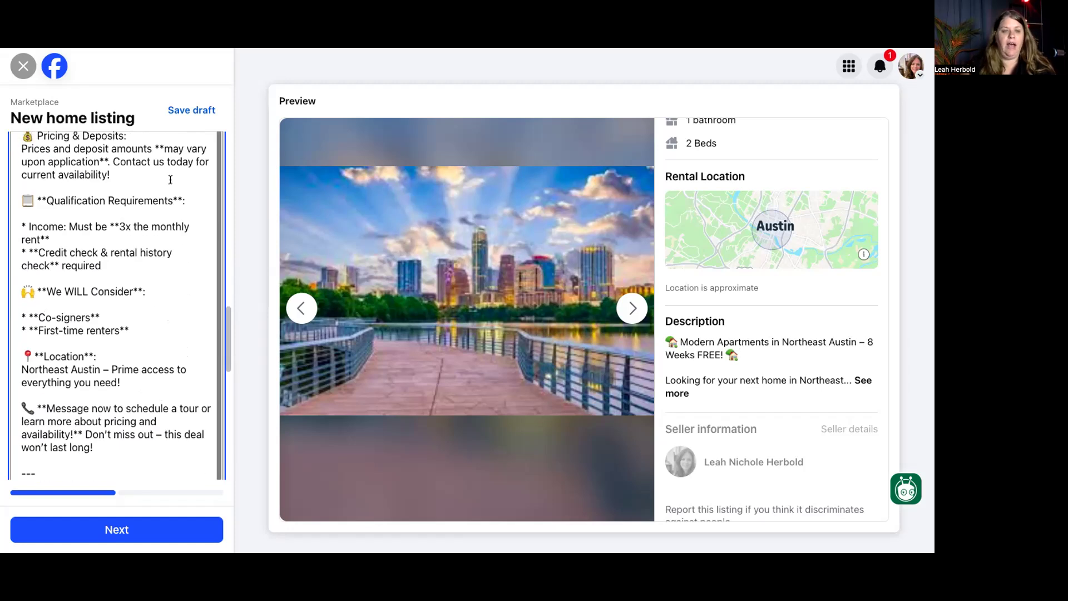
{"action": "left_click", "coordinate": [162, 146]}
{"action": "key", "text": "BackSpace"}
{"action": "key", "text": "BackSpace"}
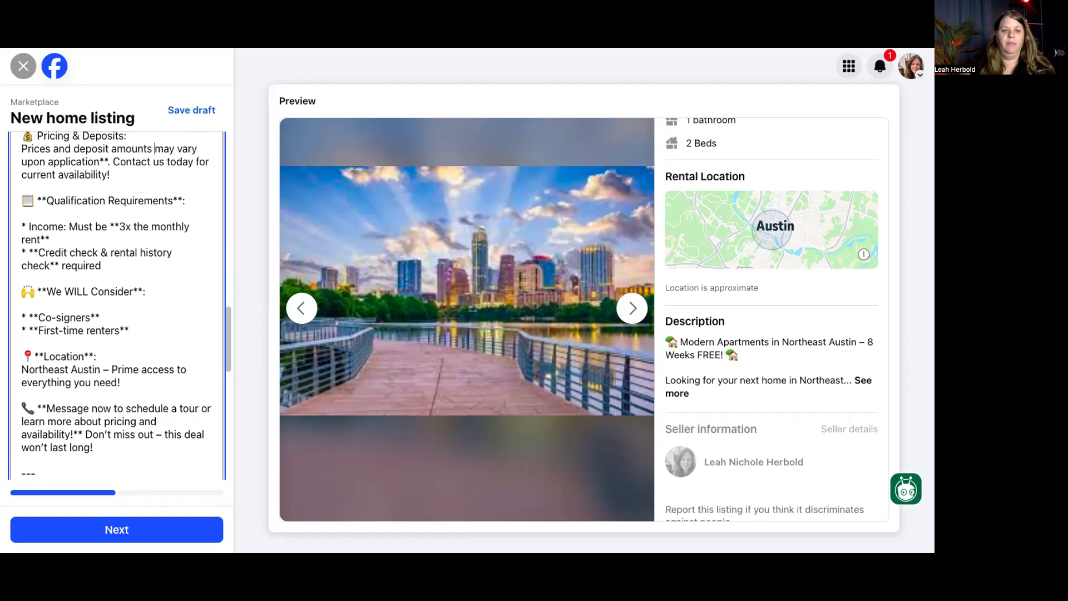
{"action": "left_click", "coordinate": [108, 160]}
{"action": "key", "text": "BackSpace"}
{"action": "key", "text": "BackSpace"}
{"action": "type", "text": "."}
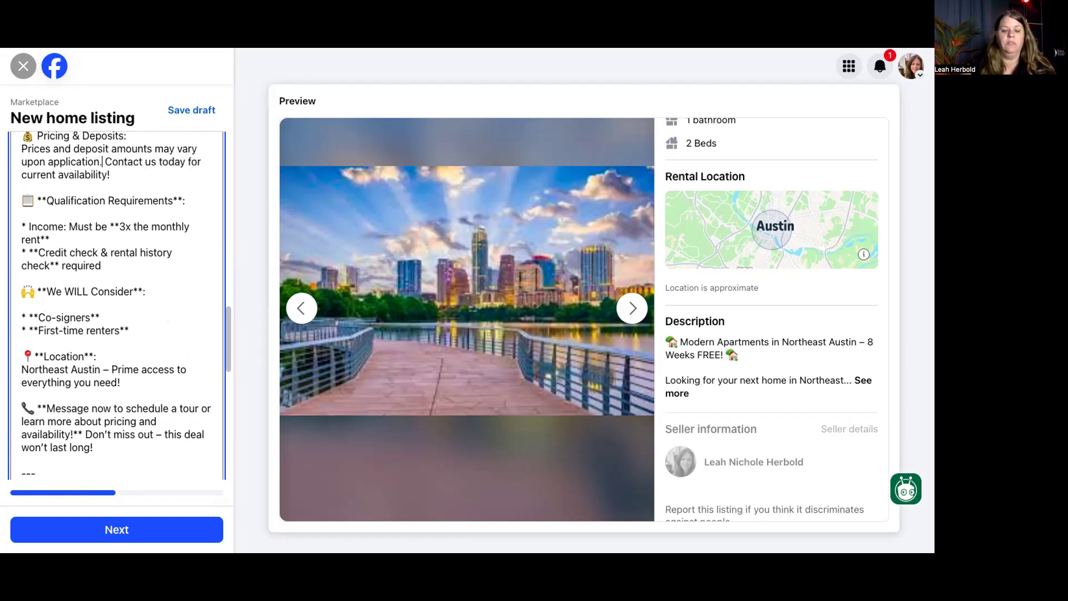
Step: Remove asterisks from Qualification Requirements, the Income 3x monthly rent line and Credit check line
{"action": "left_click", "coordinate": [44, 193]}
{"action": "key", "text": "BackSpace"}
{"action": "key", "text": "BackSpace"}
{"action": "key", "text": "BackSpace"}
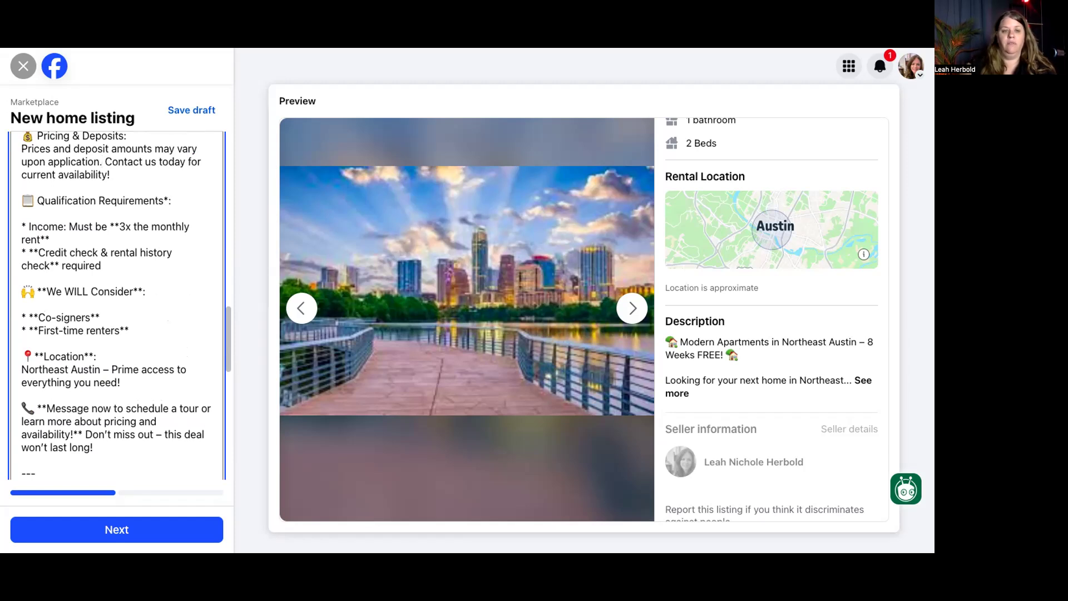
{"action": "left_click", "coordinate": [28, 223]}
{"action": "key", "text": "BackSpace"}
{"action": "key", "text": "BackSpace"}
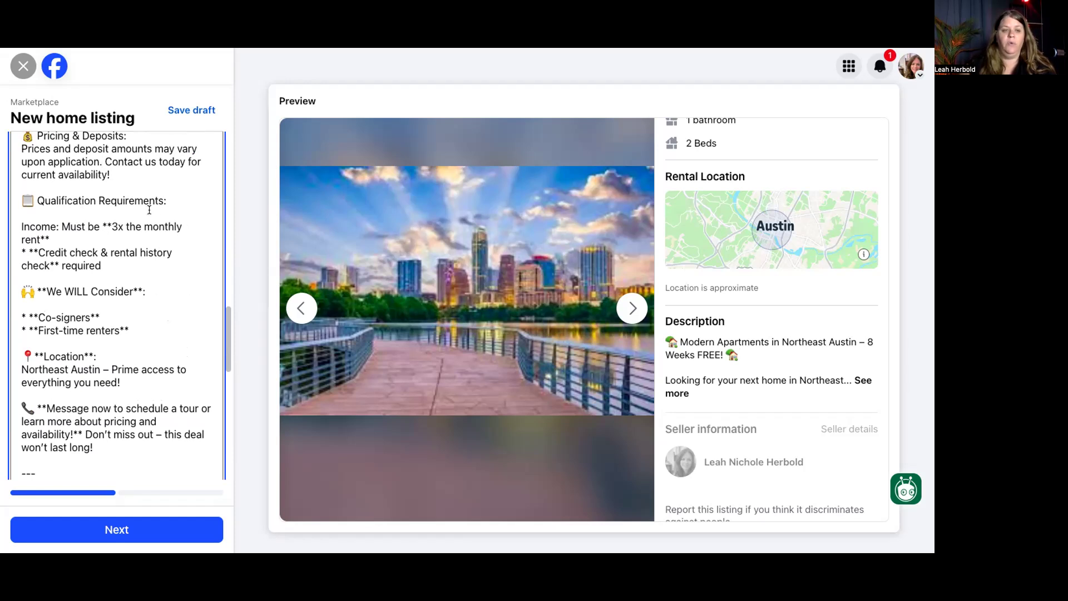
{"action": "left_click", "coordinate": [112, 221]}
{"action": "key", "text": "BackSpace"}
{"action": "key", "text": "BackSpace"}
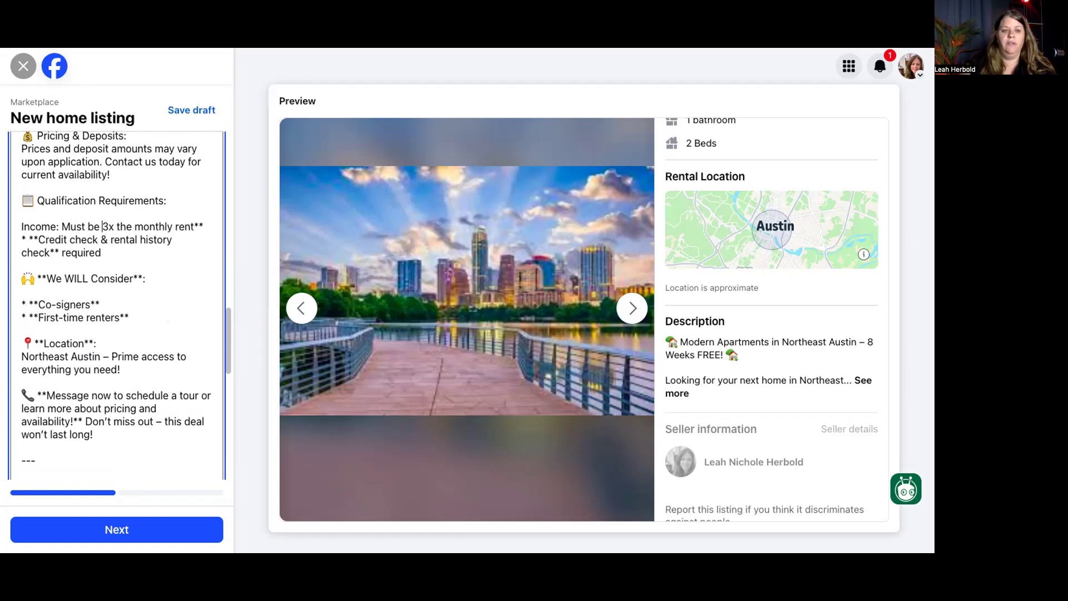
{"action": "left_click", "coordinate": [202, 220]}
{"action": "key", "text": "BackSpace"}
{"action": "key", "text": "BackSpace"}
{"action": "left_click", "coordinate": [39, 239]}
{"action": "key", "text": "BackSpace"}
{"action": "key", "text": "BackSpace"}
{"action": "key", "text": "BackSpace"}
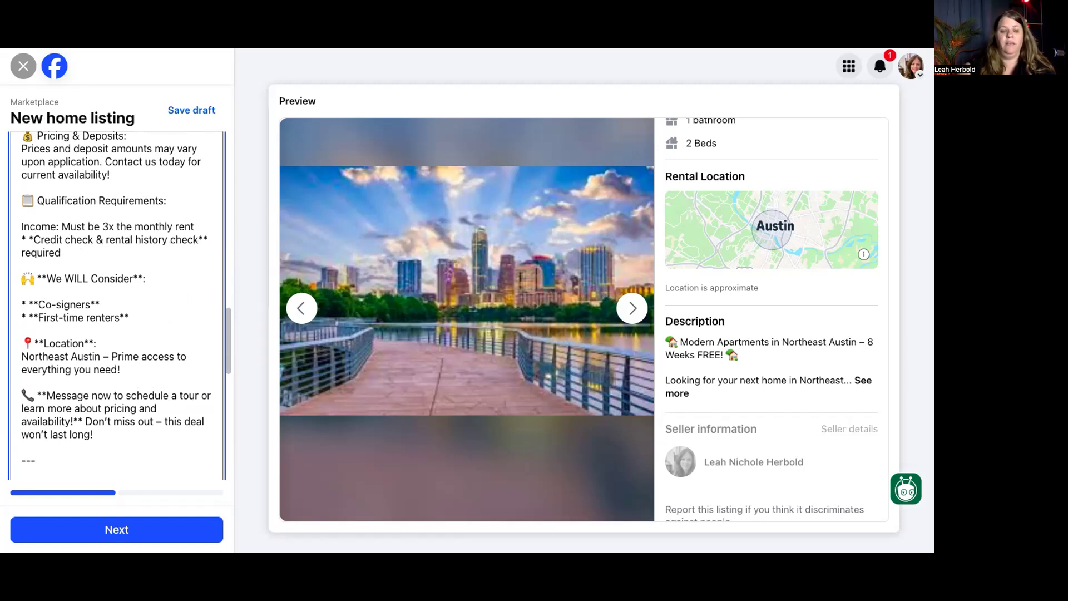
{"action": "key", "text": "BackSpace"}
{"action": "left_click", "coordinate": [201, 236]}
{"action": "key", "text": "BackSpace"}
{"action": "key", "text": "BackSpace"}
{"action": "key", "text": "BackSpace"}
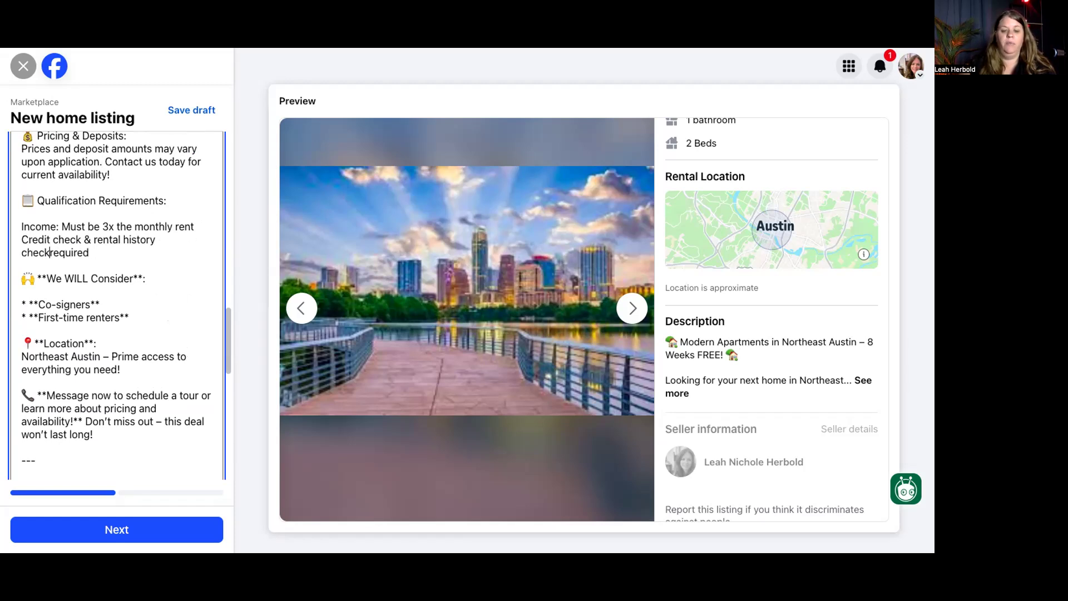
Step: Clean asterisks and bullet marks from We WILL Consider, Co-signers and First-time renters
{"action": "left_click", "coordinate": [144, 277]}
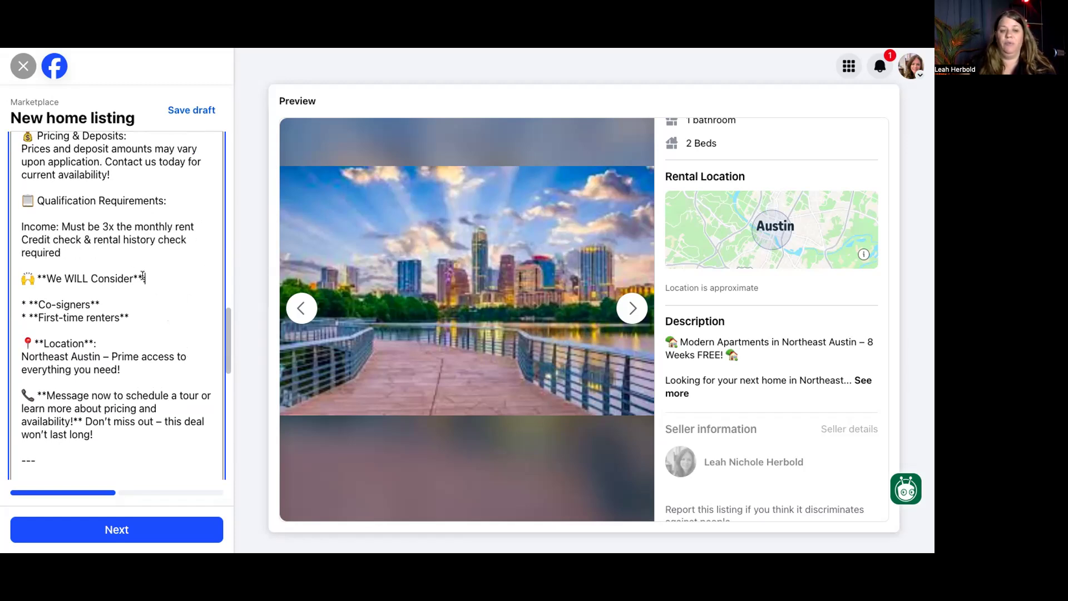
{"action": "key", "text": "BackSpace"}
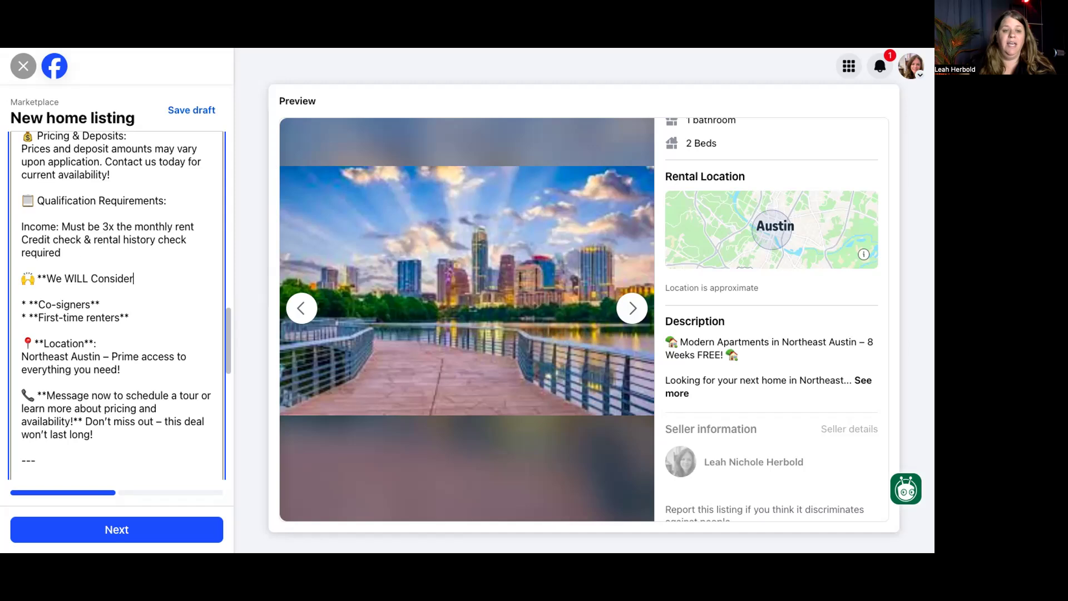
{"action": "left_click", "coordinate": [46, 277]}
{"action": "key", "text": "BackSpace"}
{"action": "key", "text": "BackSpace"}
{"action": "left_click", "coordinate": [101, 305]}
{"action": "key", "text": "BackSpace"}
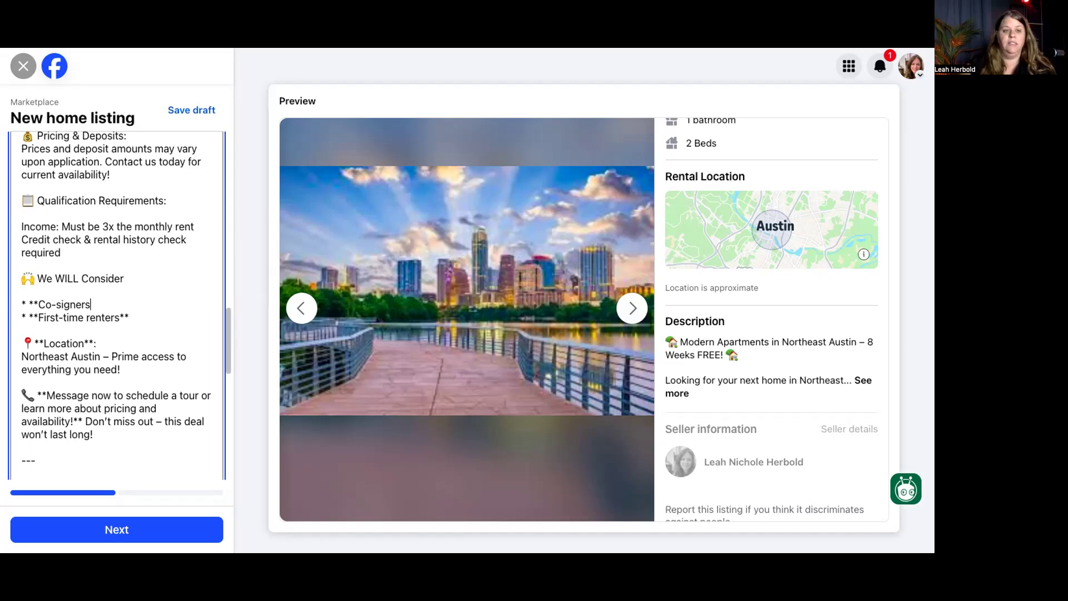
{"action": "left_click", "coordinate": [36, 300]}
{"action": "key", "text": "BackSpace"}
{"action": "key", "text": "BackSpace"}
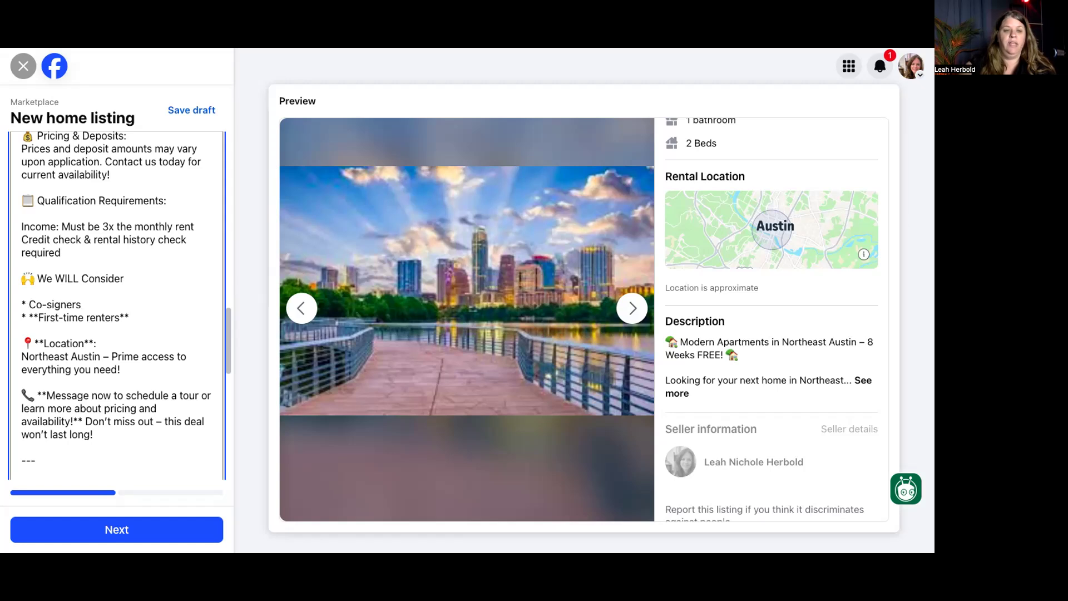
{"action": "key", "text": "BackSpace"}
{"action": "key", "text": "BackSpace"}
{"action": "left_click", "coordinate": [139, 306]}
{"action": "left_click", "coordinate": [132, 317]}
{"action": "key", "text": "BackSpace"}
{"action": "key", "text": "BackSpace"}
{"action": "key", "text": "BackSpace"}
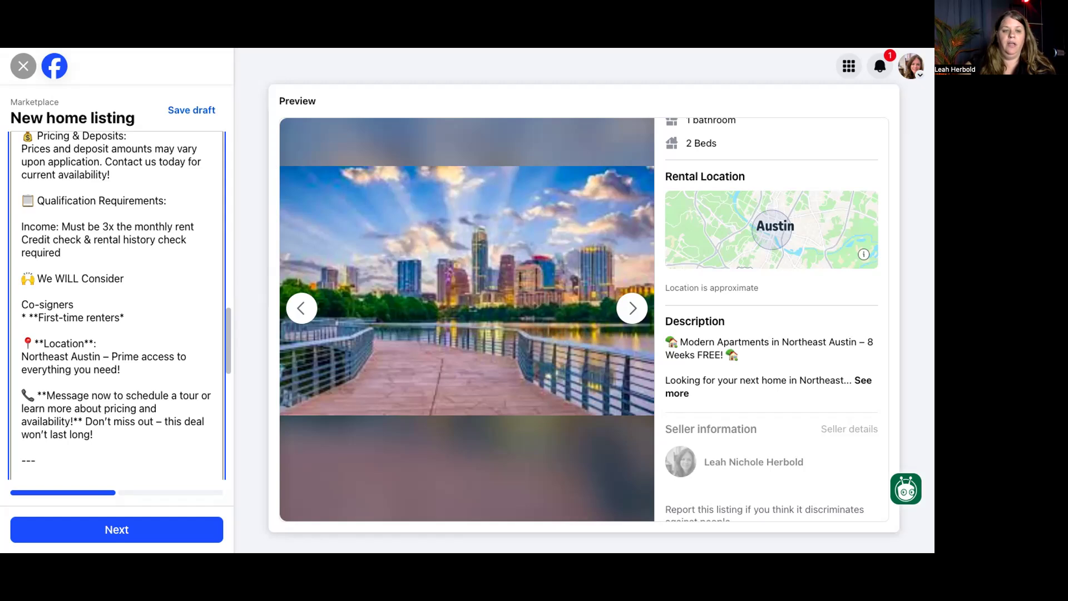
{"action": "type", "text": "s"}
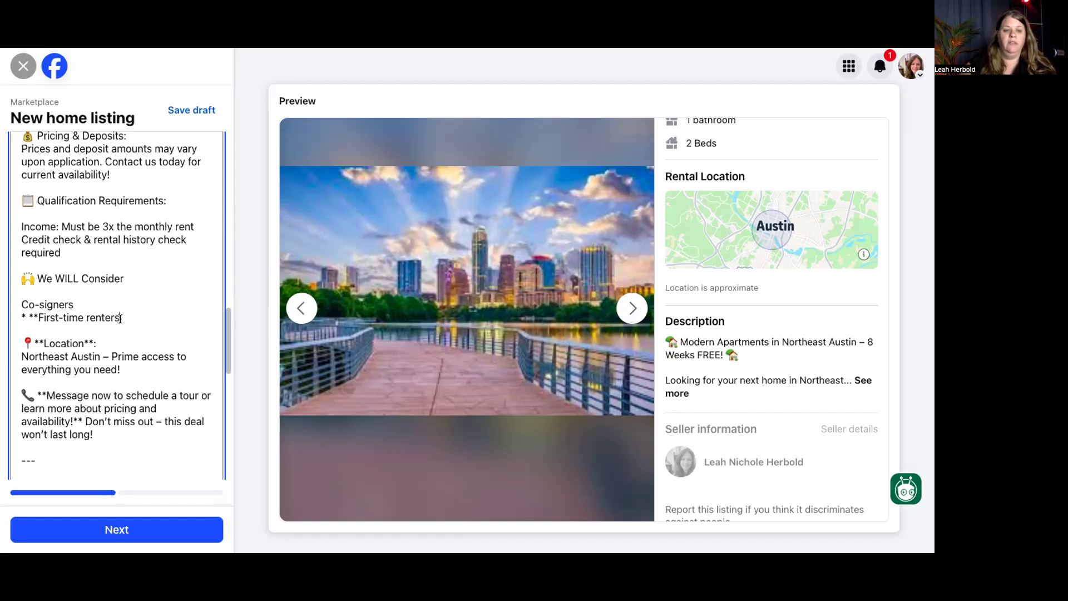
{"action": "left_click", "coordinate": [36, 315]}
{"action": "key", "text": "BackSpace"}
{"action": "key", "text": "BackSpace"}
{"action": "key", "text": "BackSpace"}
{"action": "key", "text": "BackSpace"}
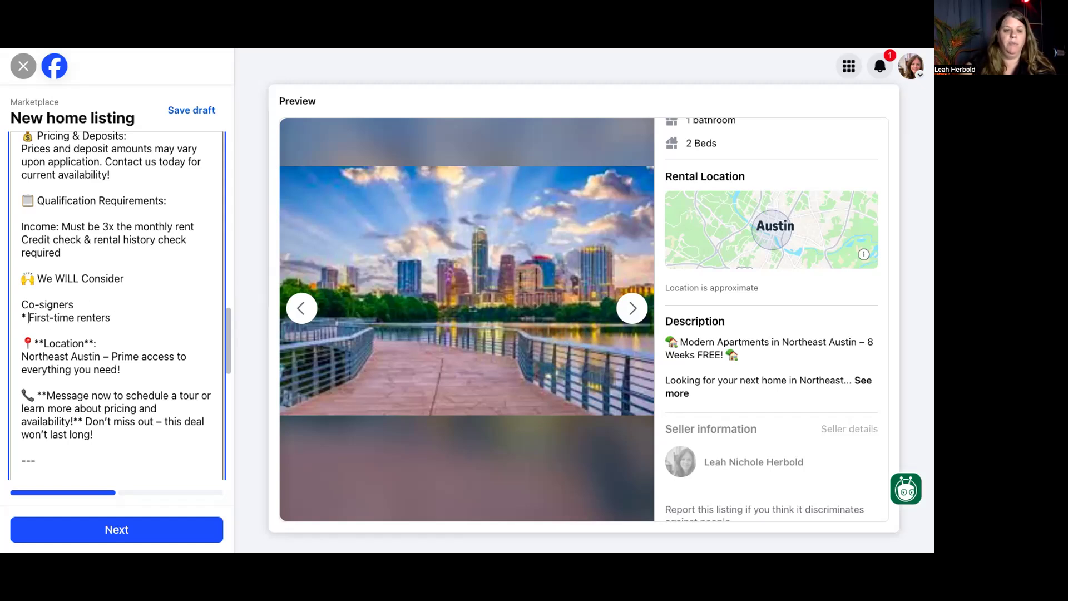
Step: Remove the Location asterisks and select ChatGPT's leftover follow-up question and divider
{"action": "left_click", "coordinate": [92, 343]}
{"action": "key", "text": "BackSpace"}
{"action": "key", "text": "BackSpace"}
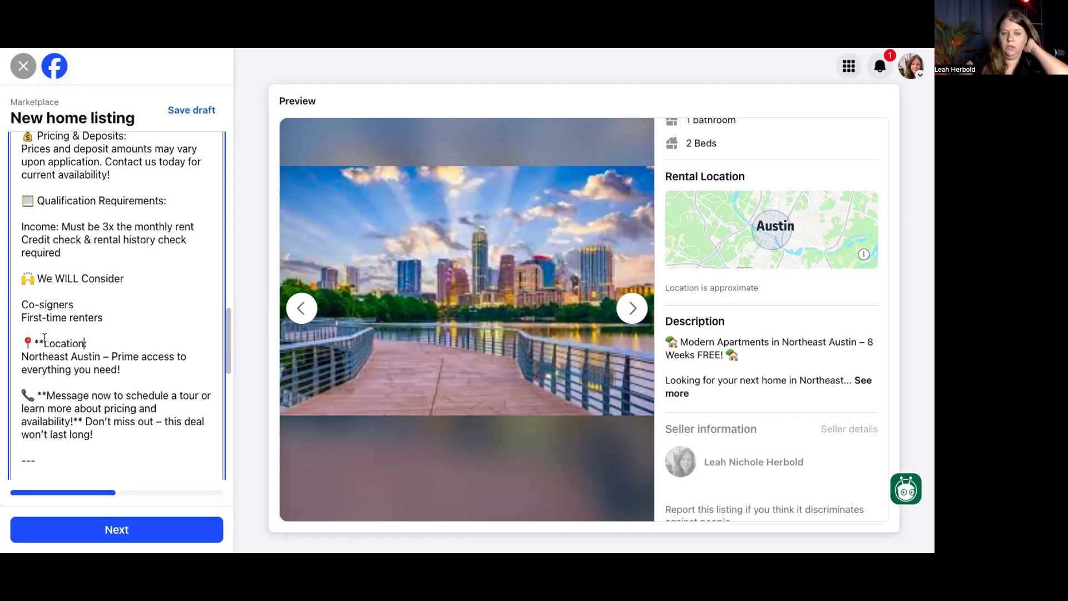
{"action": "left_click", "coordinate": [45, 343]}
{"action": "key", "text": "BackSpace"}
{"action": "key", "text": "BackSpace"}
{"action": "scroll", "coordinate": [46, 356], "scroll_direction": "down", "scroll_amount": 1}
{"action": "scroll", "coordinate": [47, 357], "scroll_direction": "up", "scroll_amount": 1}
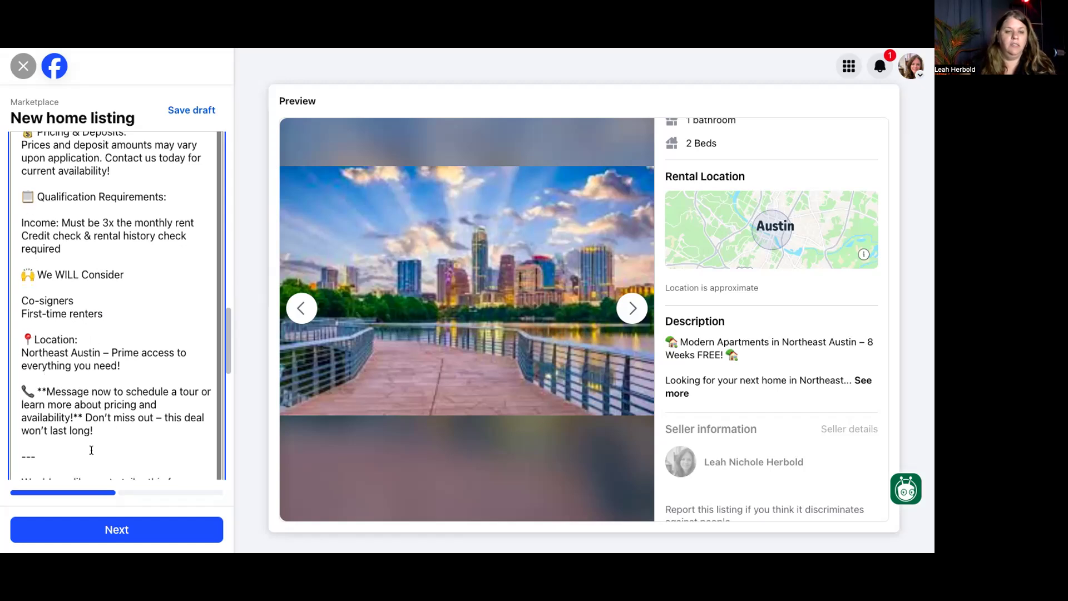
{"action": "scroll", "coordinate": [83, 445], "scroll_direction": "down", "scroll_amount": 5}
{"action": "left_click_drag", "start_coordinate": [176, 320], "coordinate": [21, 266]}
Step: Replace the closing paragraph with the agent's name, phone number and 'RE/MAX GO -Realtor, Apartment Leasing Specialist'
{"action": "key", "text": "BackSpace"}
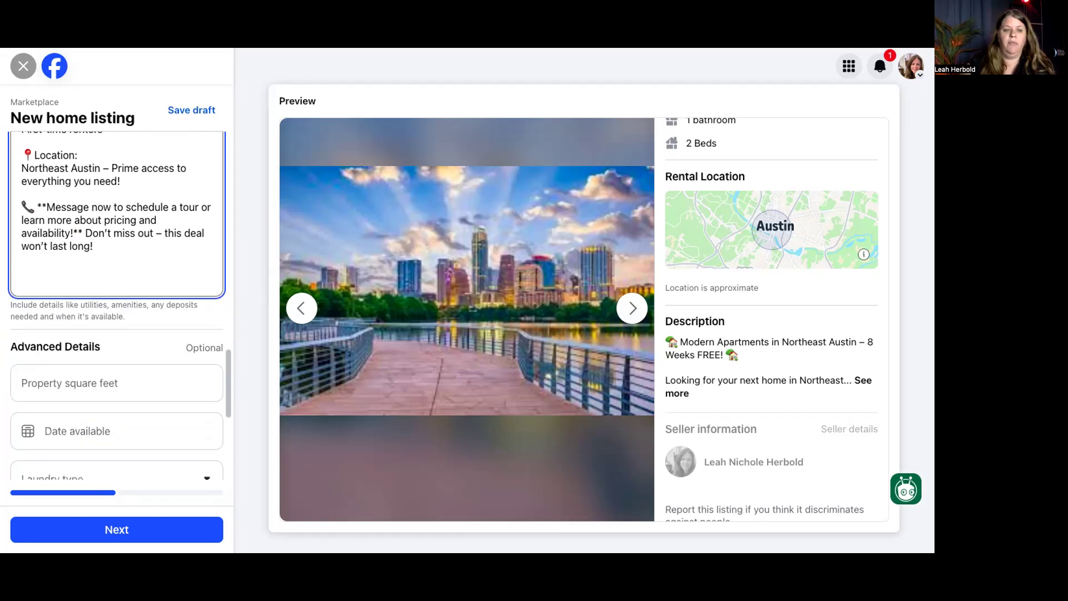
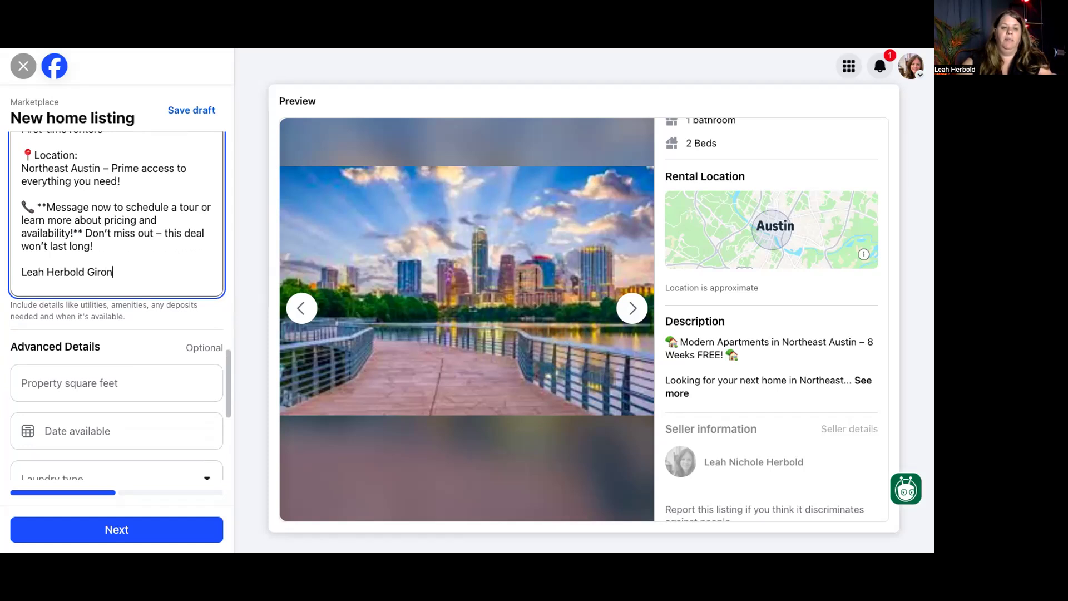
{"action": "key", "text": "Return"}
{"action": "key", "text": "Return"}
{"action": "type", "text": "RE/"}
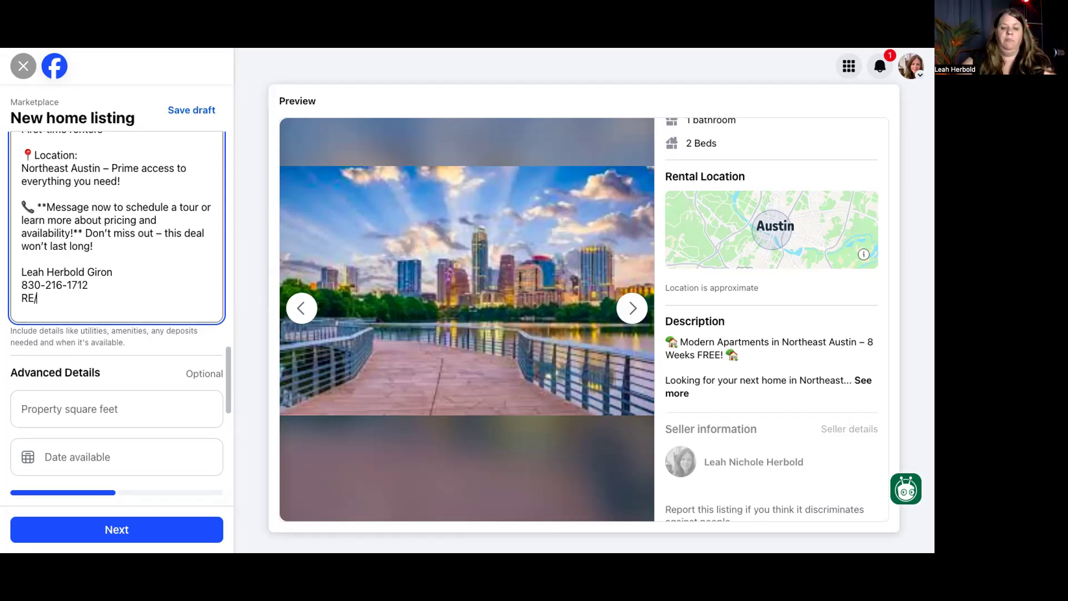
{"action": "type", "text": "MAX GO"}
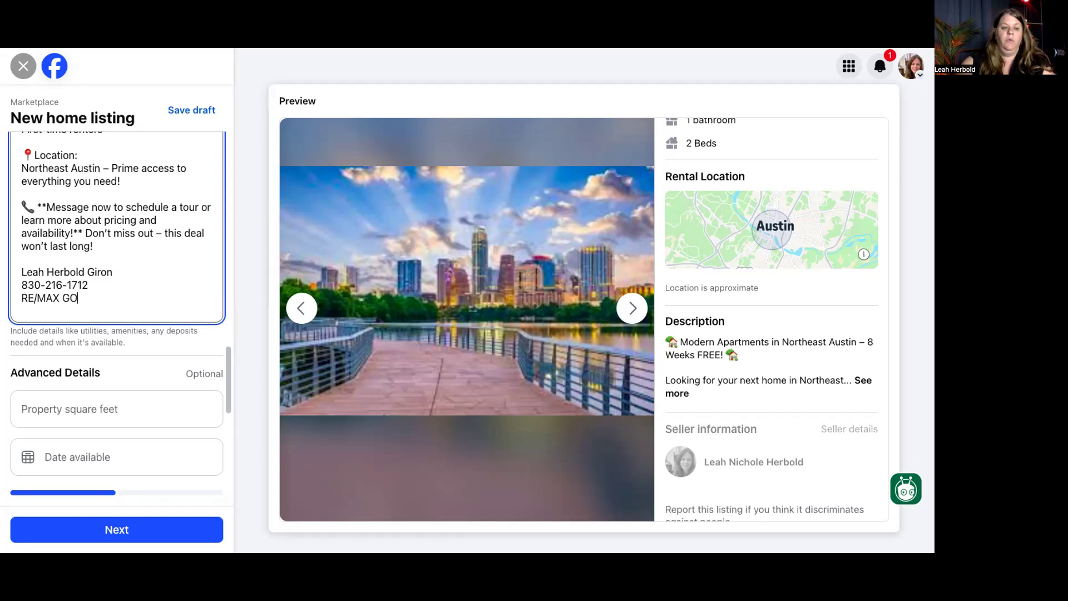
{"action": "type", "text": " -Realtor , Apatrm"}
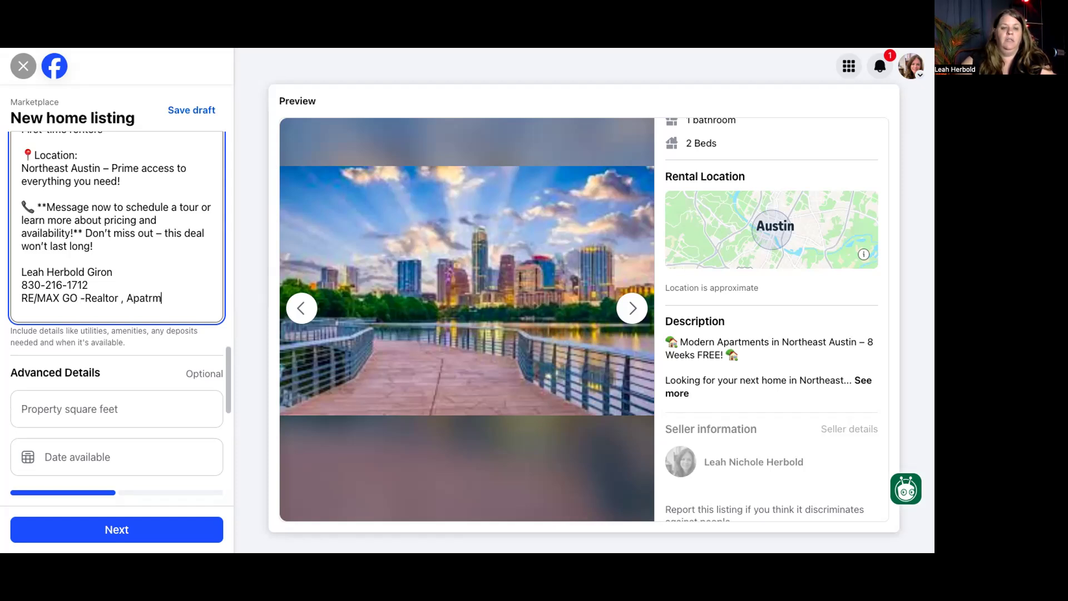
{"action": "key", "text": "BackSpace"}
{"action": "key", "text": "BackSpace"}
{"action": "key", "text": "BackSpace"}
{"action": "key", "text": "BackSpace"}
{"action": "type", "text": "artment Spe"}
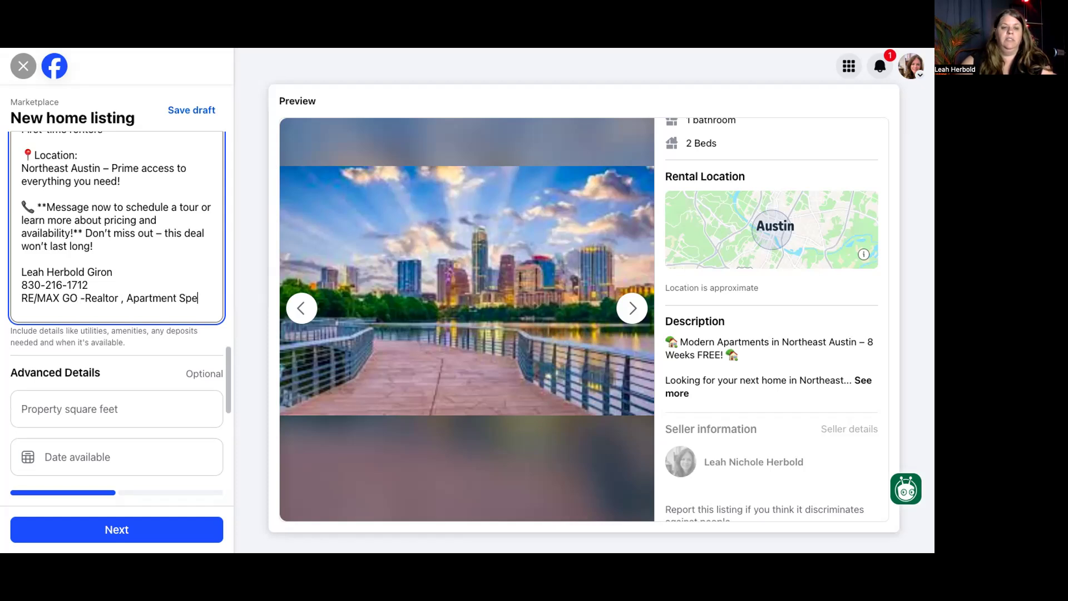
{"action": "type", "text": "cial"}
{"action": "key", "text": "BackSpace"}
{"action": "key", "text": "BackSpace"}
{"action": "key", "text": "BackSpace"}
{"action": "key", "text": "BackSpace"}
{"action": "key", "text": "BackSpace"}
{"action": "key", "text": "BackSpace"}
{"action": "key", "text": "BackSpace"}
{"action": "type", "text": "Leasing Specialist"}
Step: Remove the stray asterisks before 'Don't' and 'Message' in the call-to-action
{"action": "scroll", "coordinate": [68, 240], "scroll_direction": "up", "scroll_amount": 2}
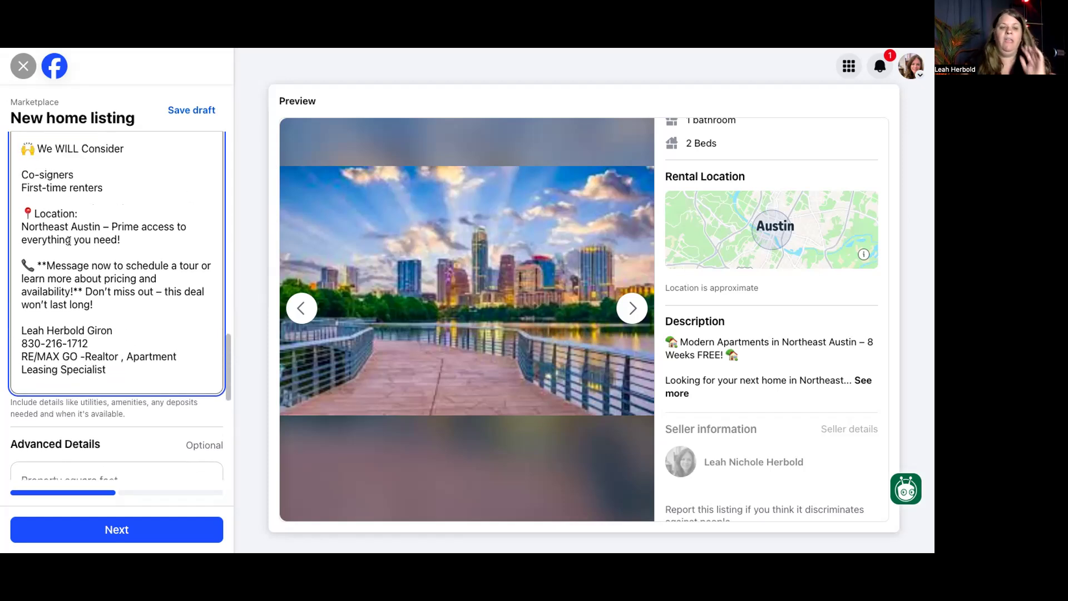
{"action": "scroll", "coordinate": [68, 240], "scroll_direction": "up", "scroll_amount": 2}
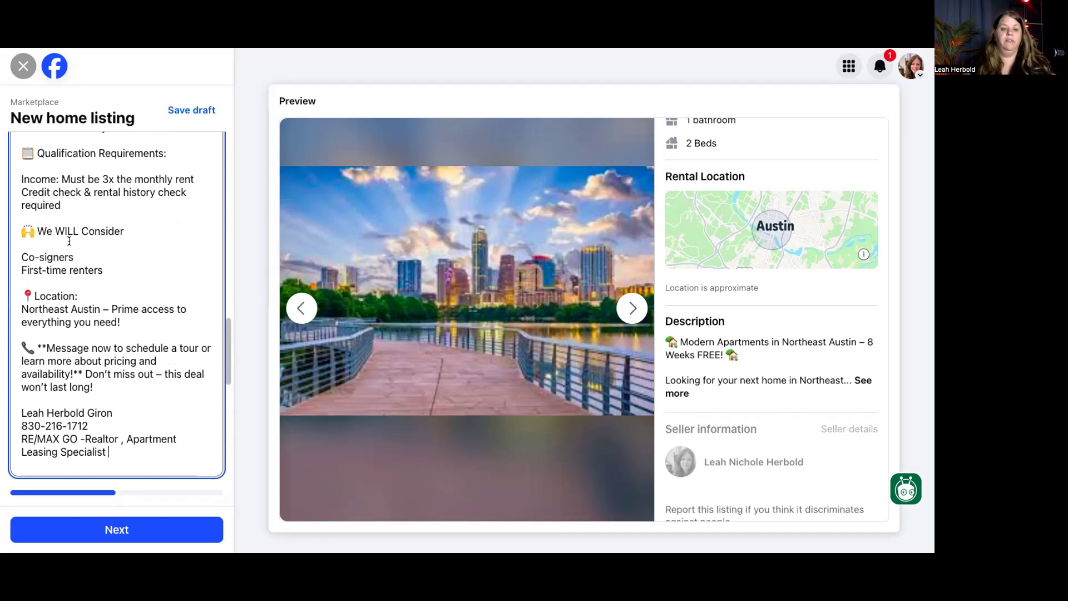
{"action": "left_click", "coordinate": [85, 374]}
{"action": "key", "text": "BackSpace"}
{"action": "key", "text": "BackSpace"}
{"action": "key", "text": "BackSpace"}
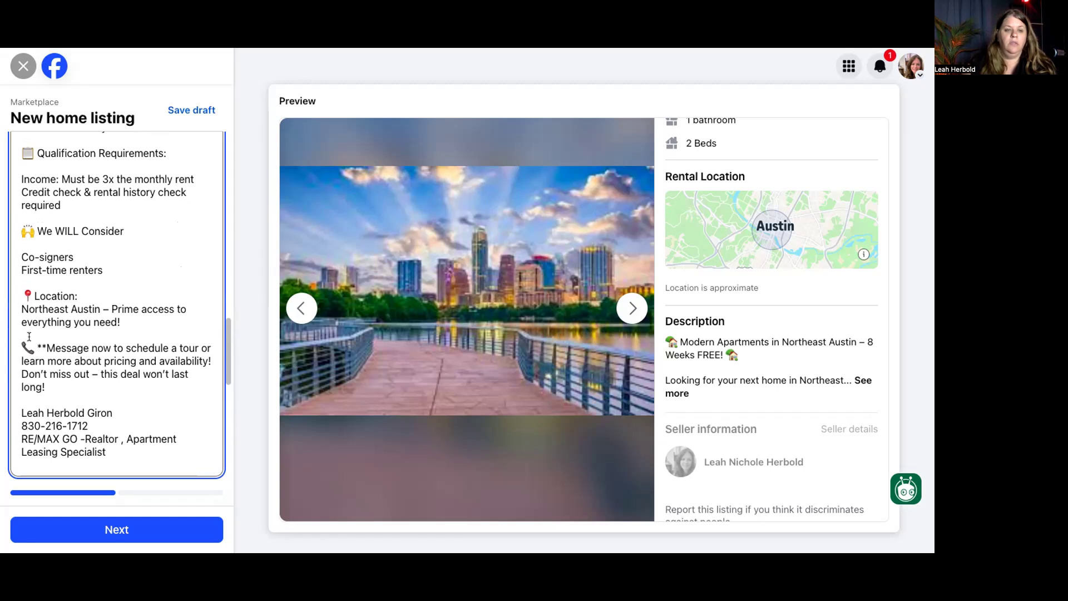
{"action": "left_click", "coordinate": [46, 347]}
{"action": "key", "text": "BackSpace"}
{"action": "key", "text": "BackSpace"}
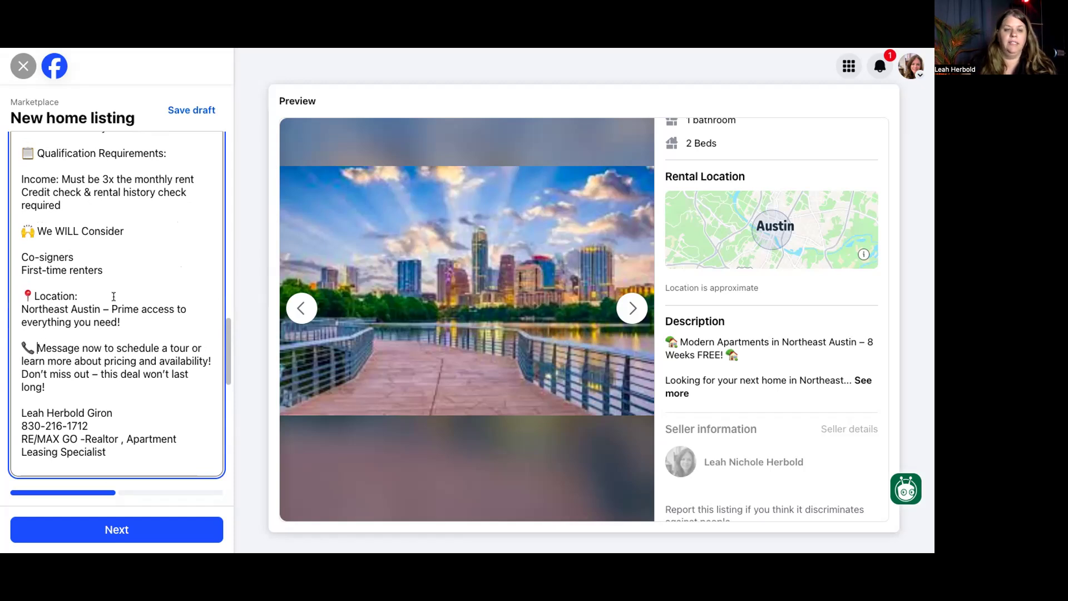
{"action": "scroll", "coordinate": [114, 296], "scroll_direction": "up", "scroll_amount": 10}
Step: Put the atx sign photo first and the rooftop pool photo second
{"action": "scroll", "coordinate": [105, 294], "scroll_direction": "down", "scroll_amount": 8}
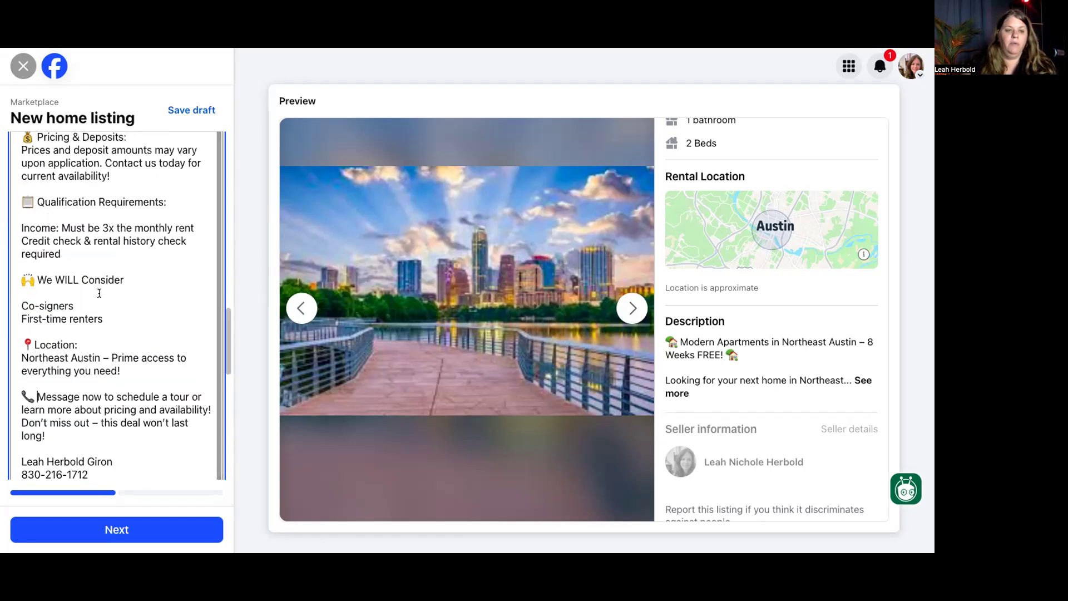
{"action": "scroll", "coordinate": [99, 293], "scroll_direction": "down", "scroll_amount": 5}
{"action": "scroll", "coordinate": [79, 333], "scroll_direction": "up", "scroll_amount": 4}
{"action": "scroll", "coordinate": [79, 333], "scroll_direction": "up", "scroll_amount": 15}
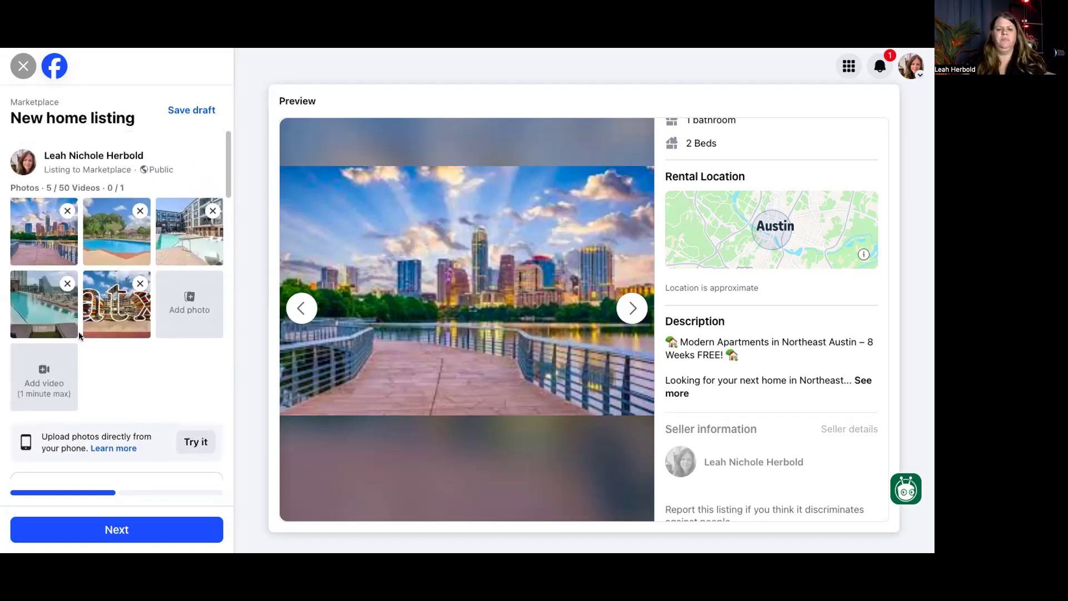
{"action": "scroll", "coordinate": [79, 331], "scroll_direction": "down", "scroll_amount": 8}
{"action": "scroll", "coordinate": [155, 298], "scroll_direction": "up", "scroll_amount": 10}
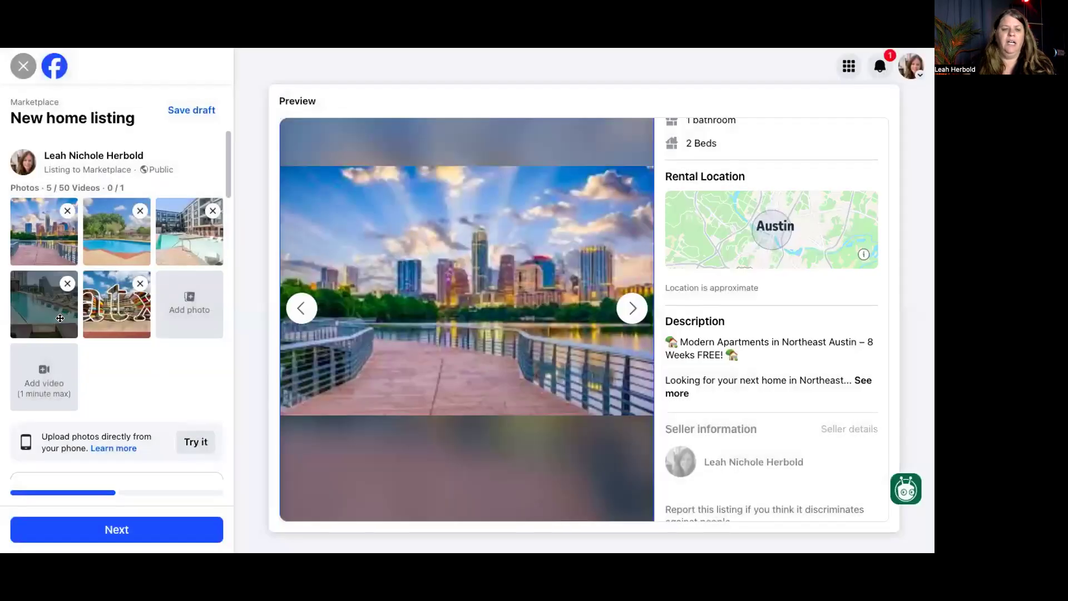
{"action": "left_click_drag", "start_coordinate": [43, 297], "coordinate": [59, 256]}
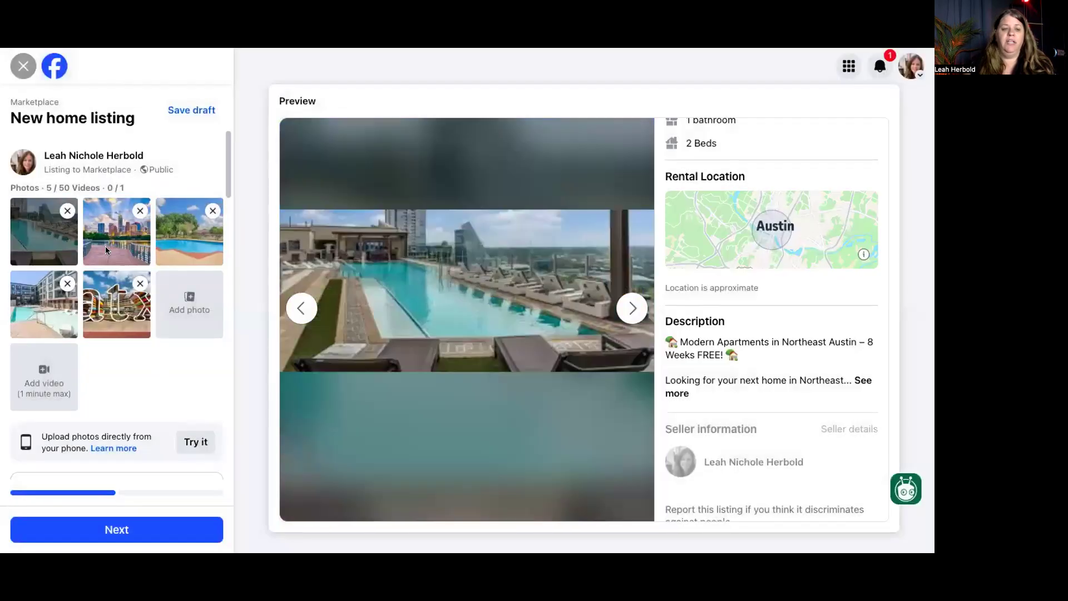
{"action": "left_click_drag", "start_coordinate": [129, 308], "coordinate": [56, 236]}
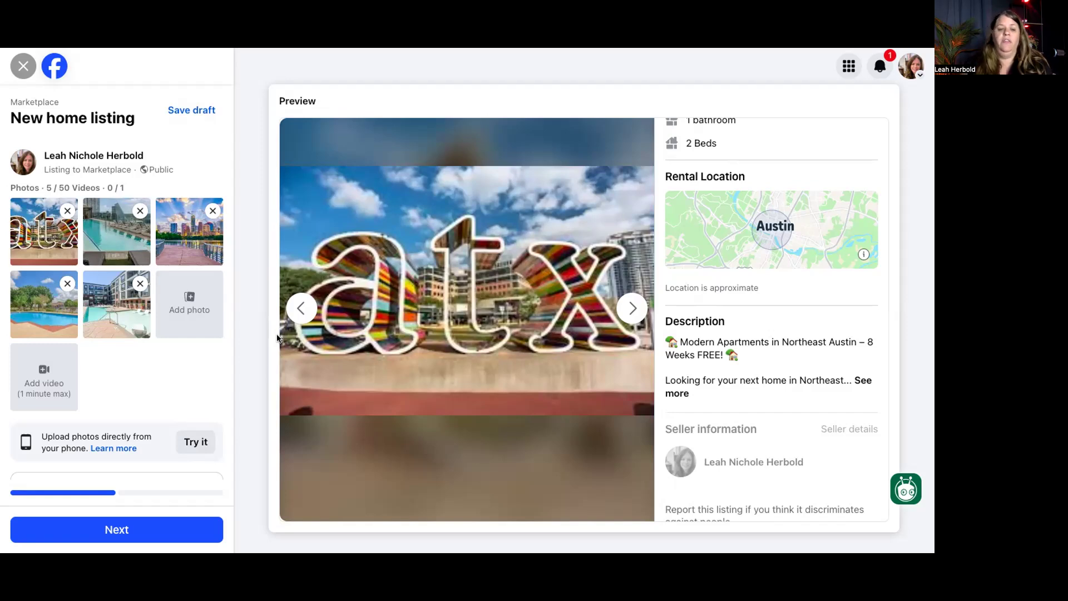
{"action": "scroll", "coordinate": [172, 376], "scroll_direction": "down", "scroll_amount": 8}
{"action": "scroll", "coordinate": [172, 375], "scroll_direction": "up", "scroll_amount": 2}
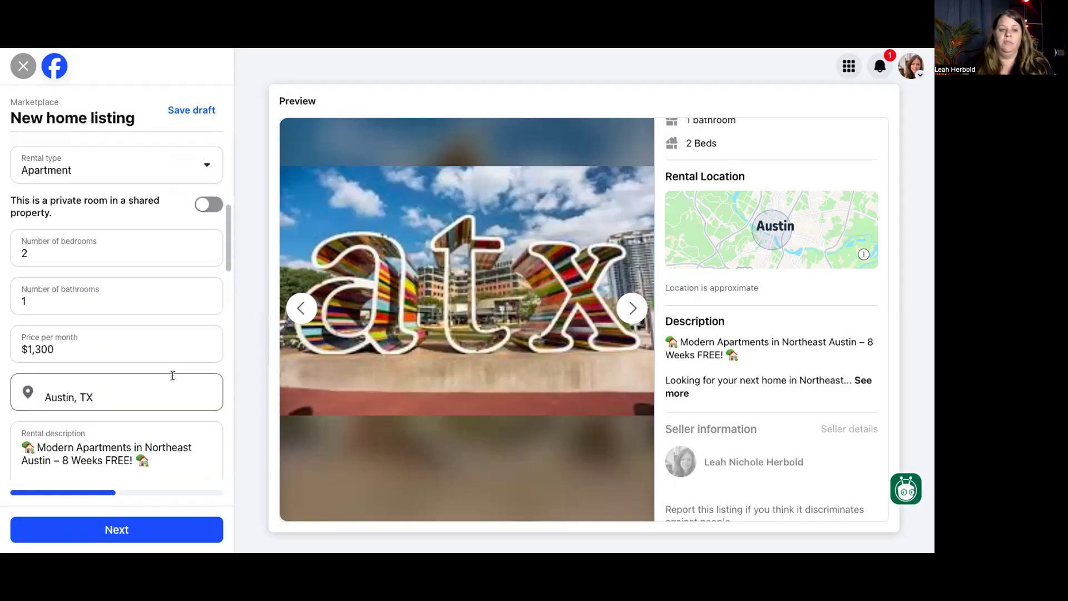
{"action": "scroll", "coordinate": [172, 376], "scroll_direction": "down", "scroll_amount": 5}
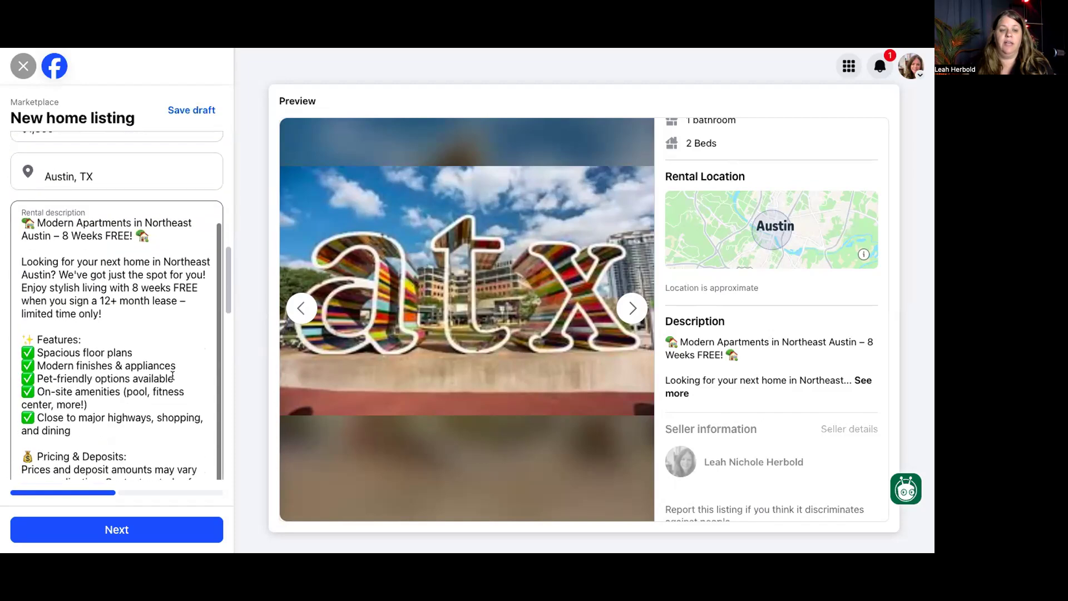
{"action": "scroll", "coordinate": [158, 436], "scroll_direction": "down", "scroll_amount": 6}
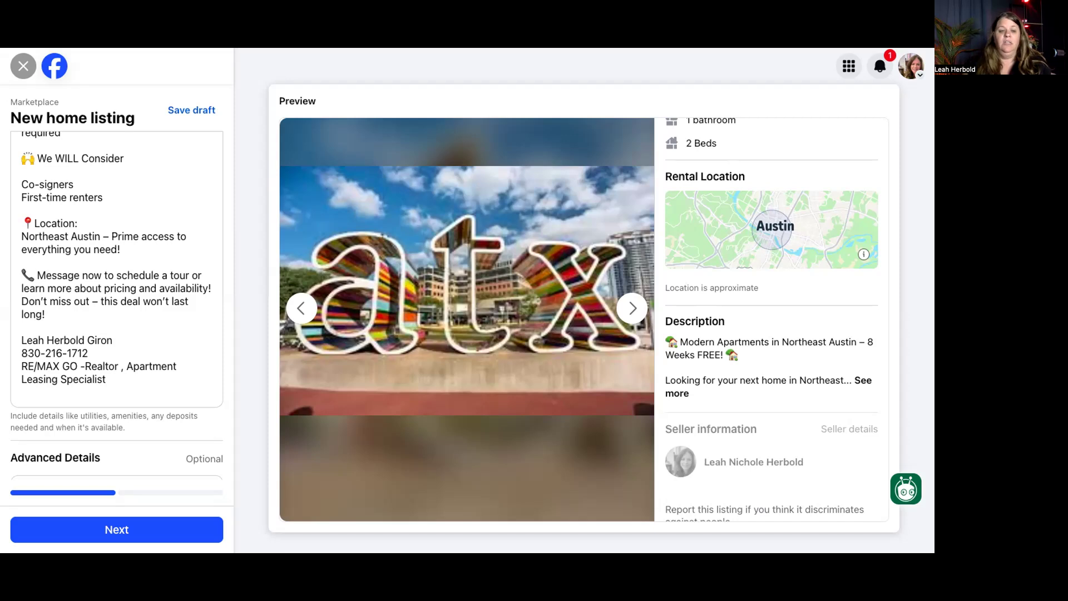
Step: Mark the apartment rental as both cat friendly and dog friendly
{"action": "scroll", "coordinate": [155, 341], "scroll_direction": "down", "scroll_amount": 5}
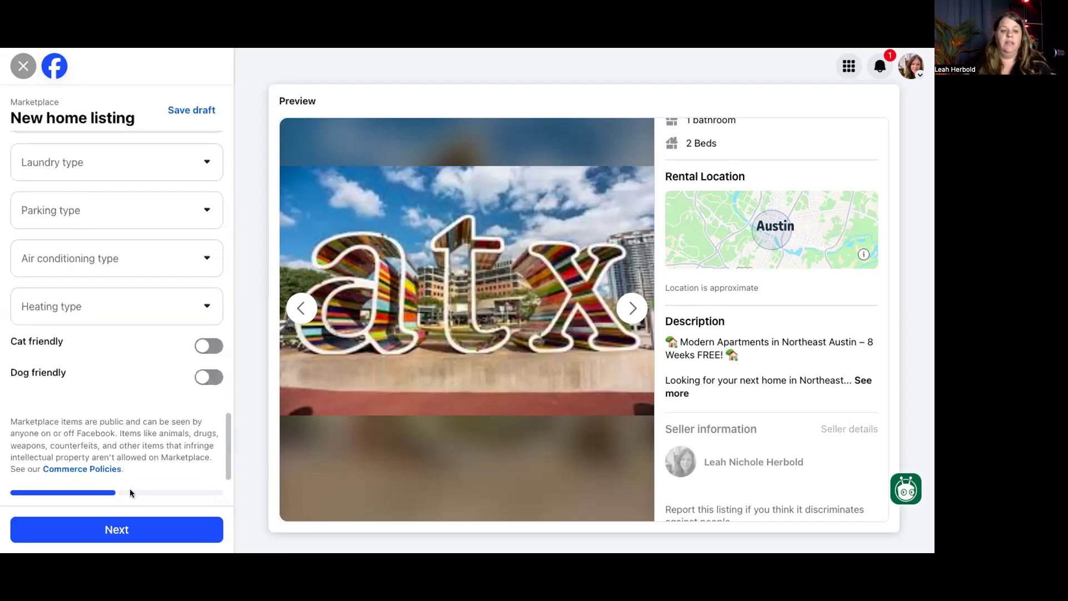
{"action": "left_click", "coordinate": [200, 349]}
{"action": "left_click", "coordinate": [201, 378]}
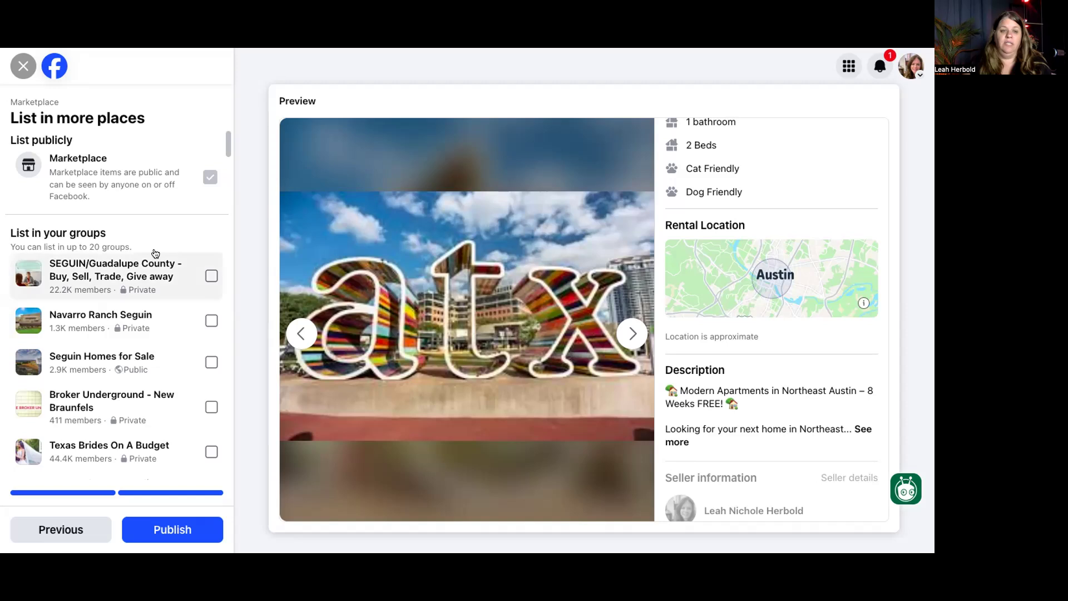
Step: Publish the $1,300 rental listing and go back to the ChatGPT ad conversation
{"action": "scroll", "coordinate": [149, 370], "scroll_direction": "down", "scroll_amount": 3}
{"action": "scroll", "coordinate": [149, 370], "scroll_direction": "up", "scroll_amount": 3}
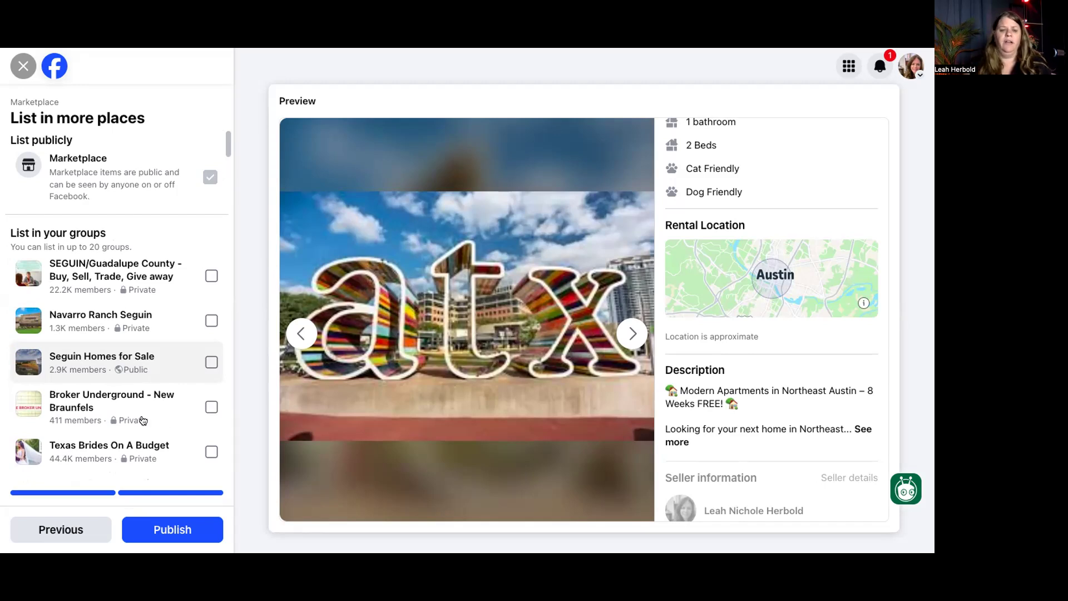
{"action": "left_click", "coordinate": [172, 531]}
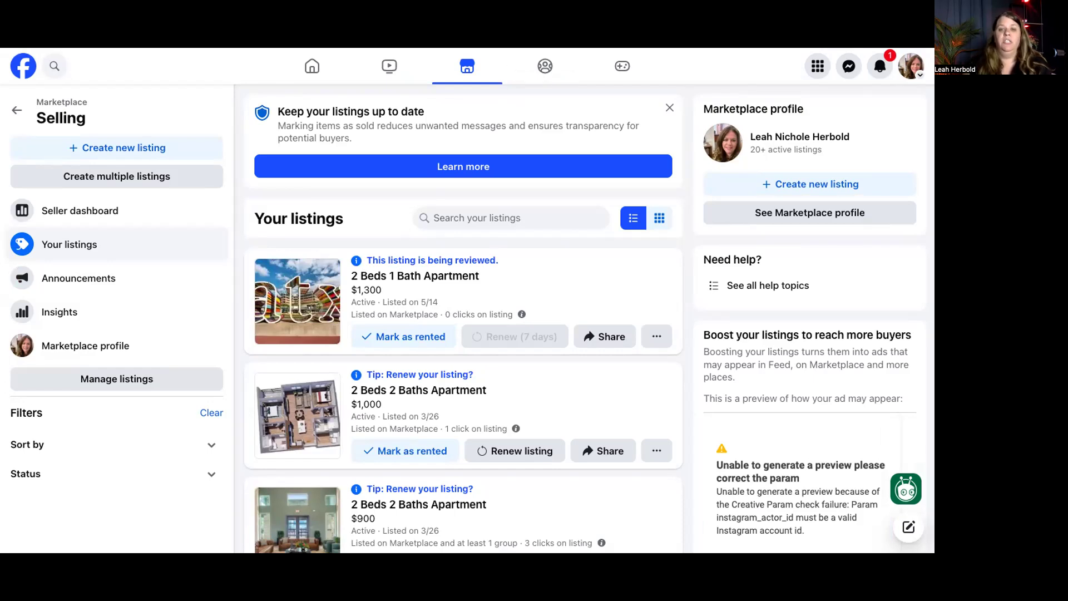
{"action": "key", "text": "ctrl+Tab"}
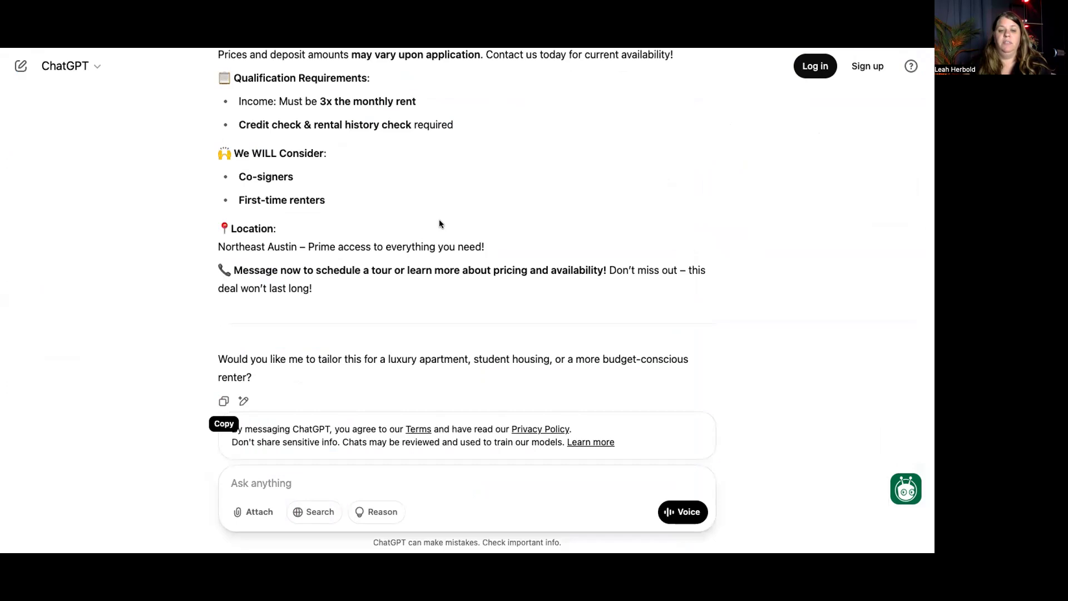
{"action": "scroll", "coordinate": [424, 273], "scroll_direction": "up", "scroll_amount": 7}
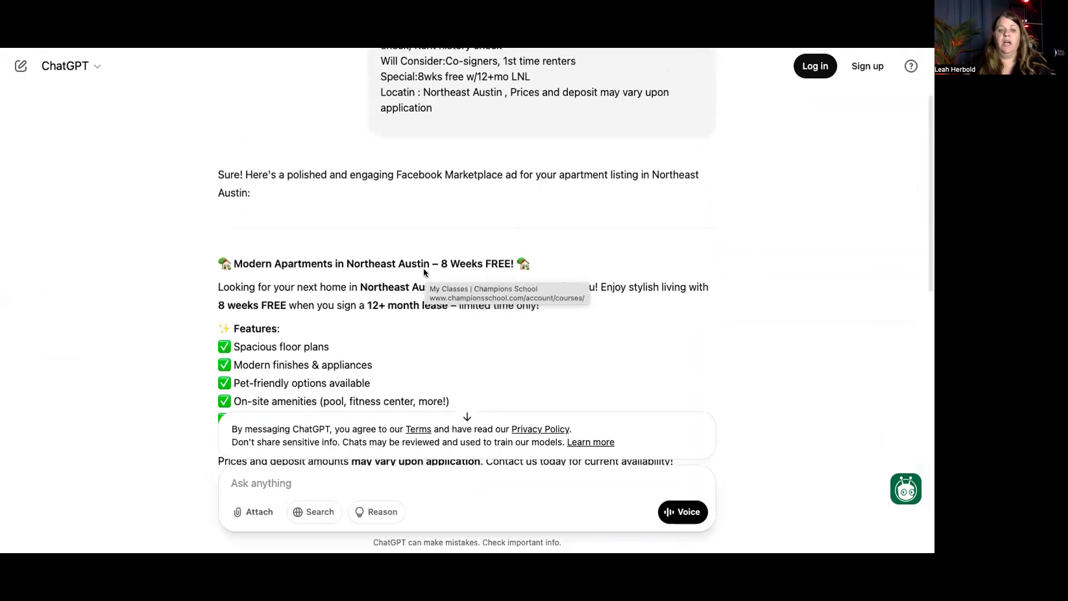
{"action": "scroll", "coordinate": [424, 273], "scroll_direction": "down", "scroll_amount": 3}
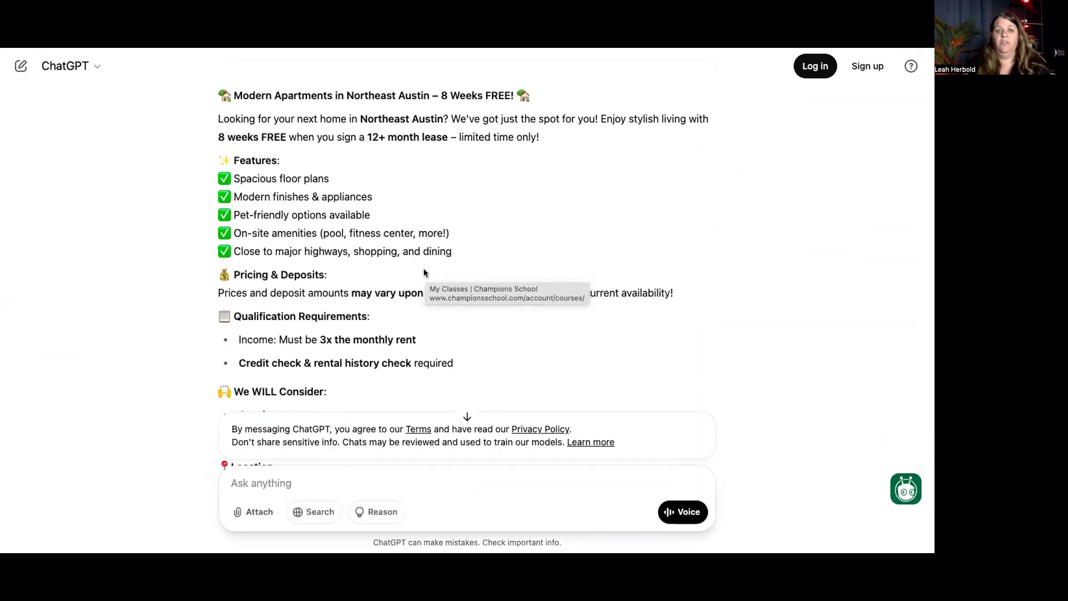